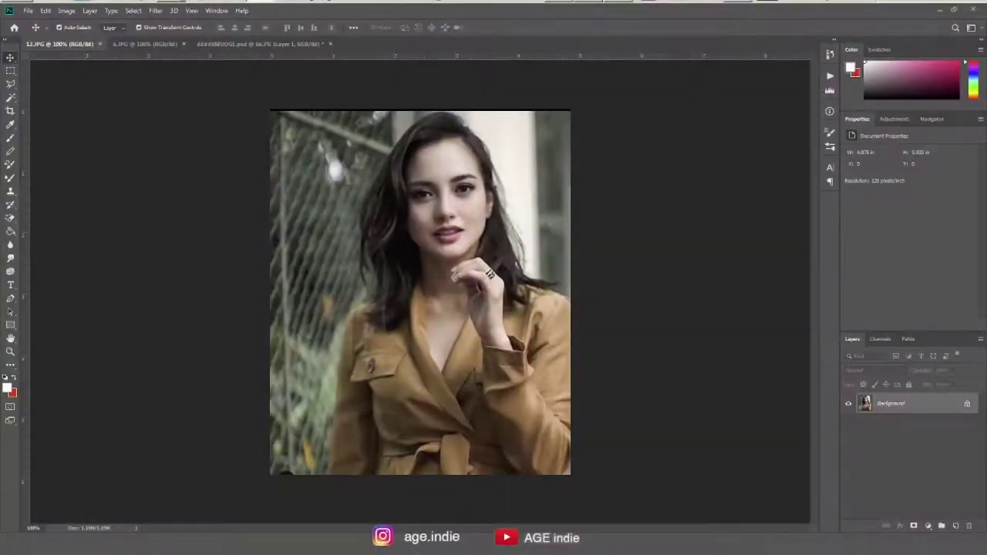
# Step: Zoom into the 12.JPG woman's portrait to inspect it
pyautogui.scroll(5, 482, 242)
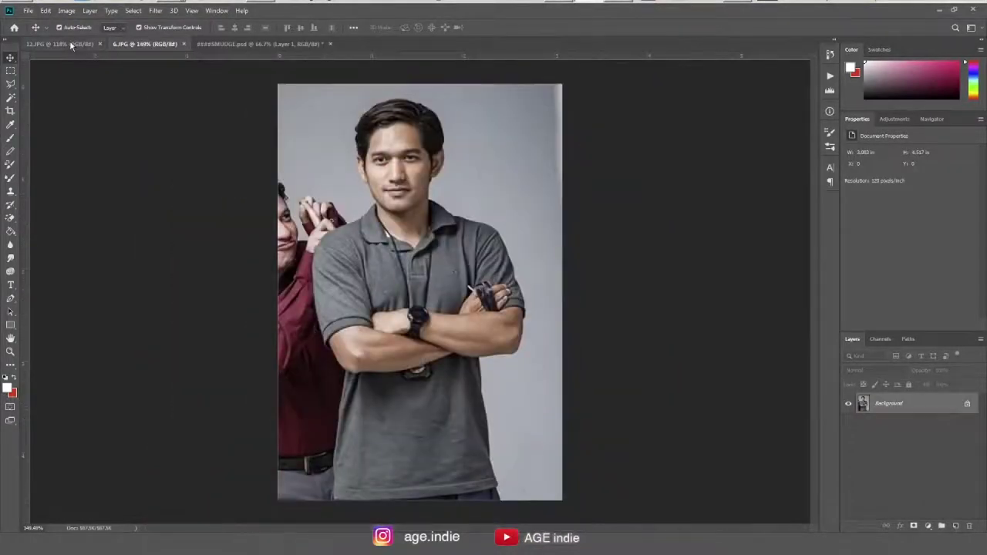
# Step: Play the cartoon oil paint action on 12.JPG, resizing with Preserve Details 2.0
pyautogui.click(829, 75)
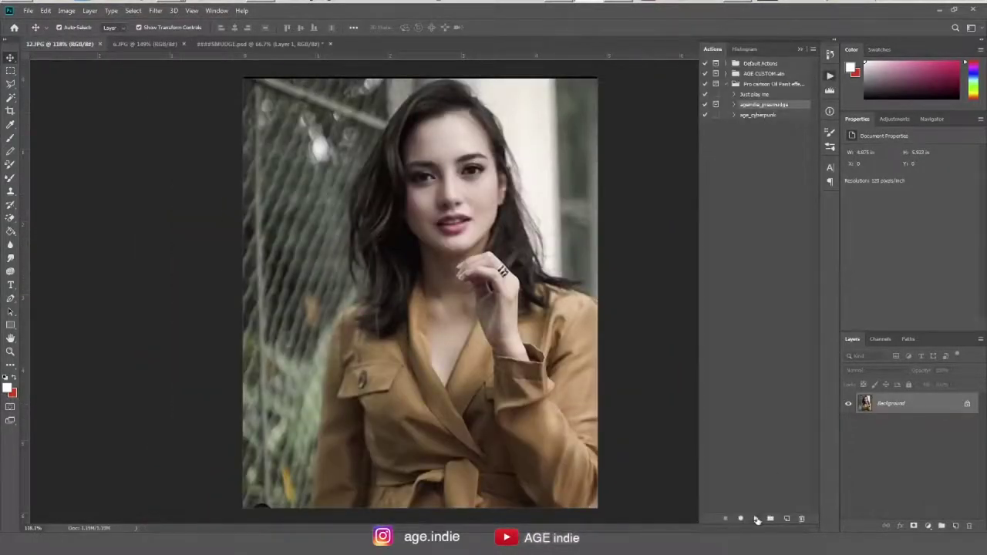
pyautogui.click(757, 519)
pyautogui.click(569, 197)
pyautogui.click(571, 223)
pyautogui.click(534, 243)
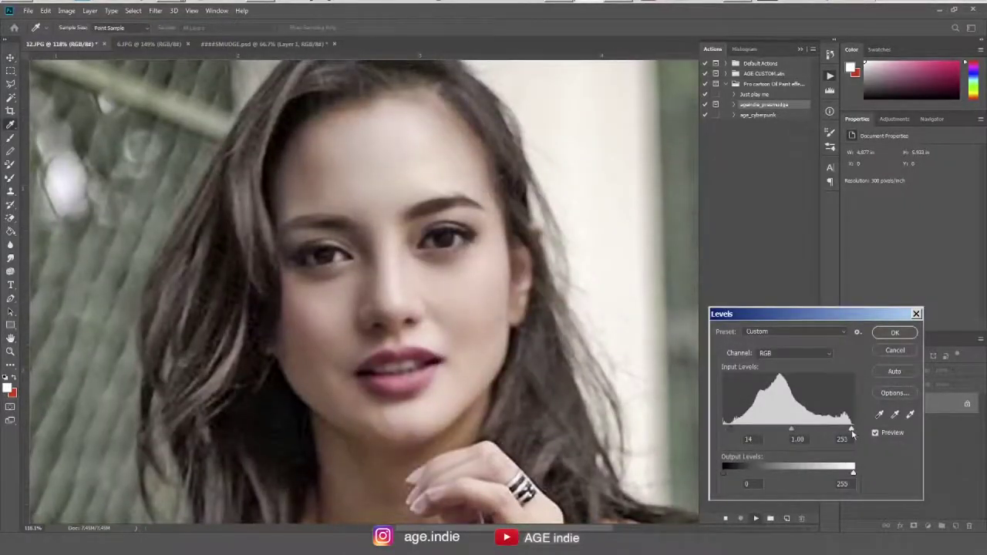
# Step: Accept the action's Levels, Smart Sharpen, Camera Raw and Oil Paint steps, then switch to 6.JPG
pyautogui.press('Return')
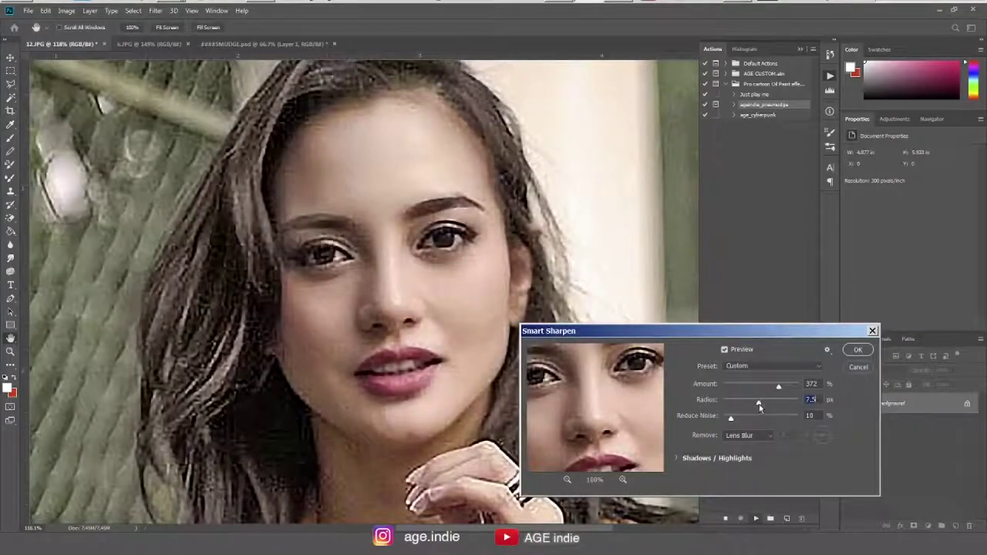
pyautogui.press('Return')
pyautogui.press('Return')
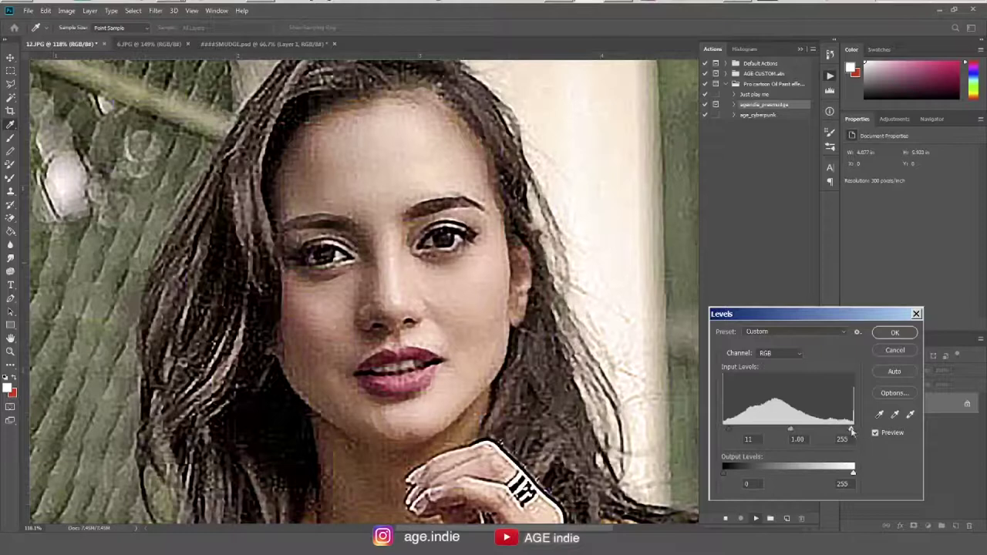
pyautogui.click(894, 333)
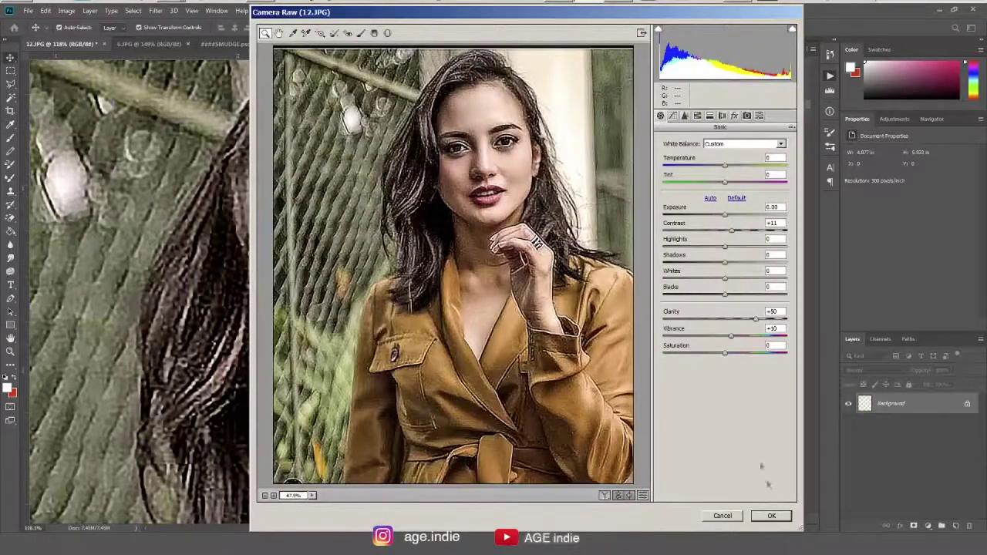
pyautogui.click(772, 516)
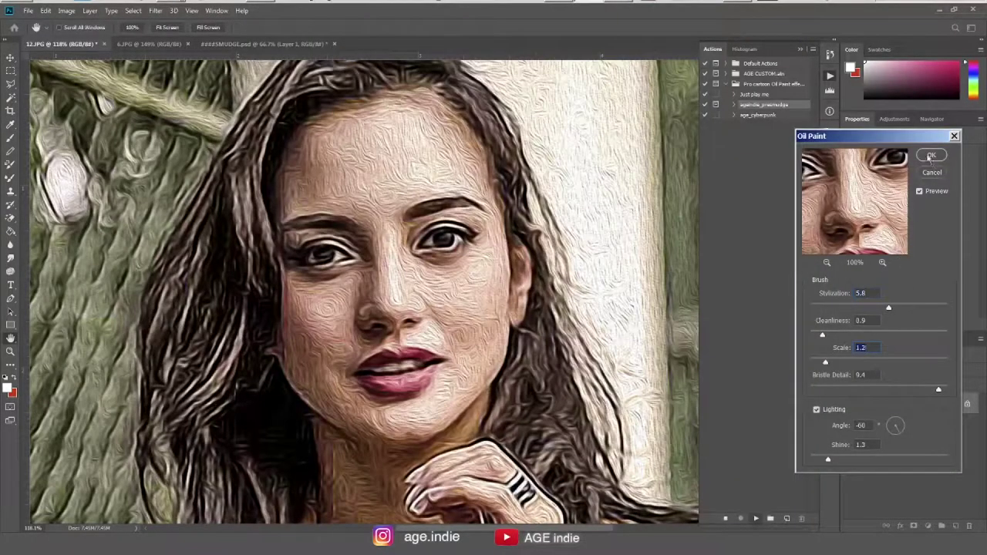
pyautogui.click(930, 155)
pyautogui.hotkey('ctrl', 'Tab')
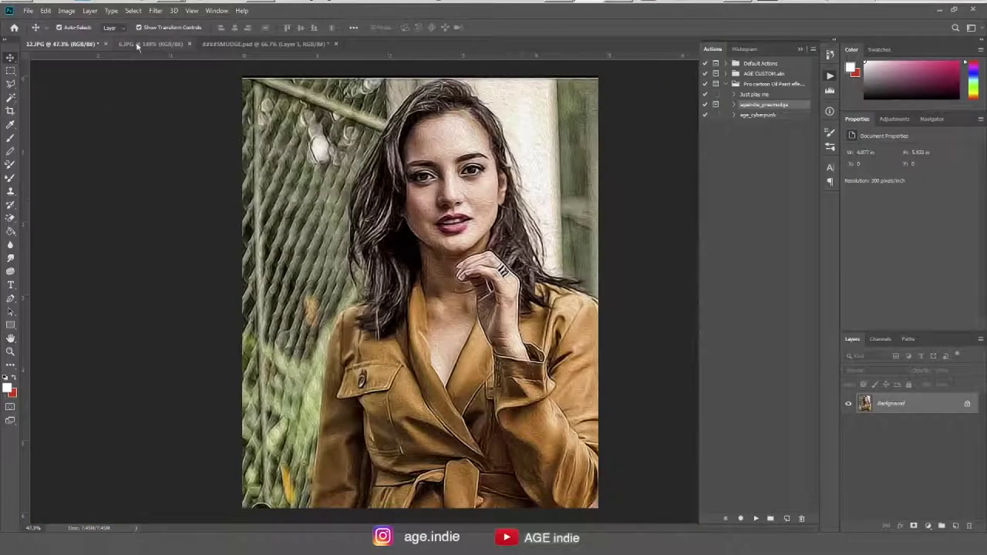
# Step: Run the cartoon oil paint action on 6.JPG, brightening Levels and reducing the Smart Sharpen radius
pyautogui.click(758, 518)
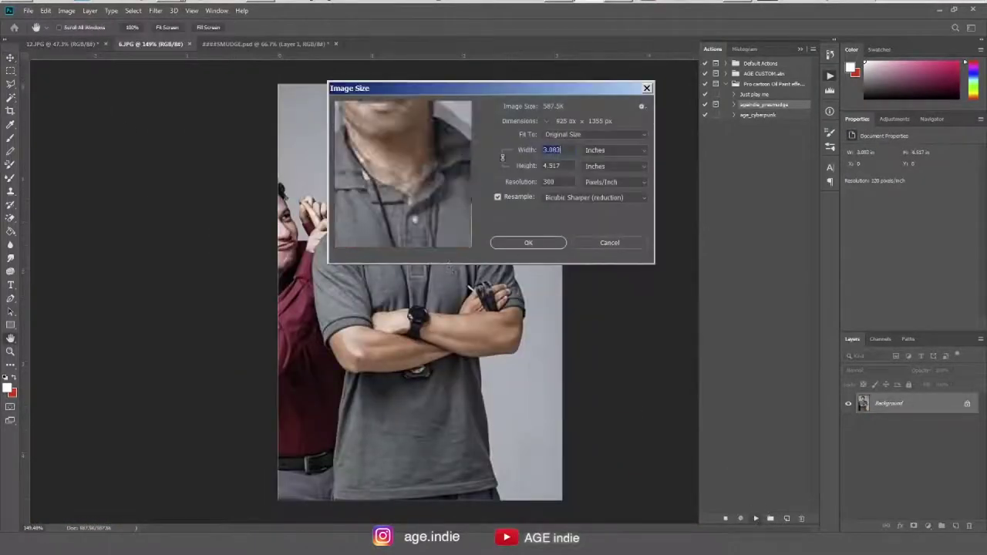
pyautogui.click(614, 197)
pyautogui.click(571, 222)
pyautogui.click(528, 242)
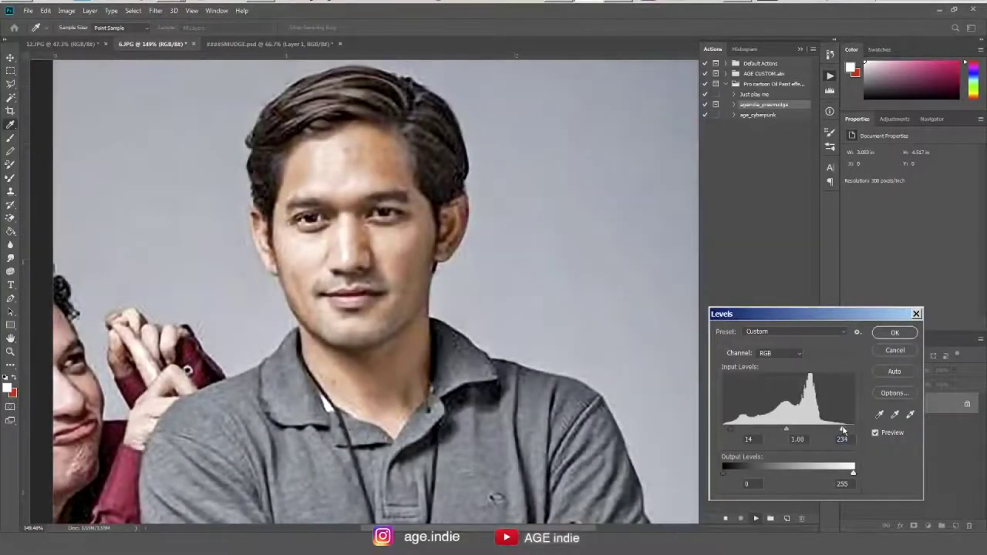
pyautogui.click(894, 332)
pyautogui.moveTo(756, 404)
pyautogui.mouseDown()
pyautogui.moveTo(740, 407)
pyautogui.moveTo(749, 407)
pyautogui.mouseUp()
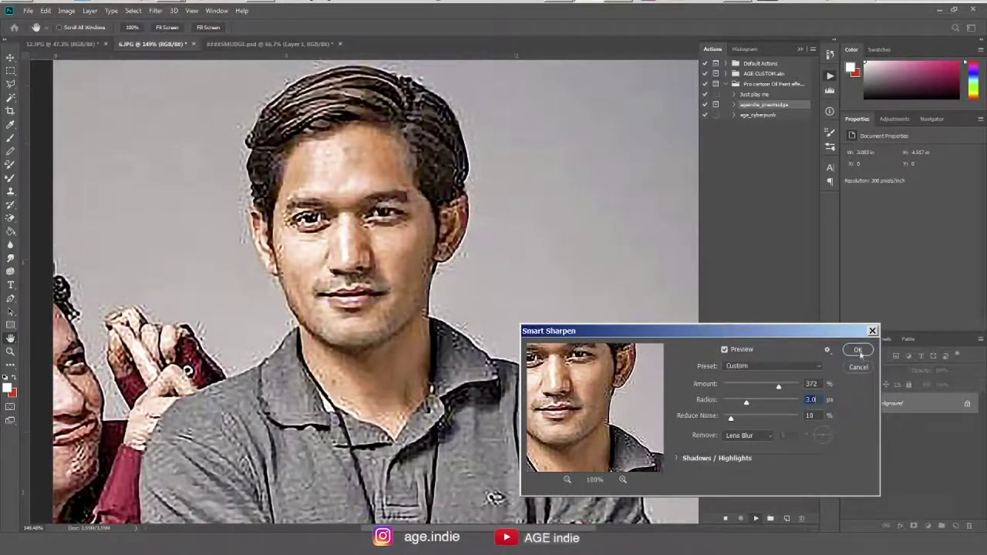
pyautogui.click(858, 351)
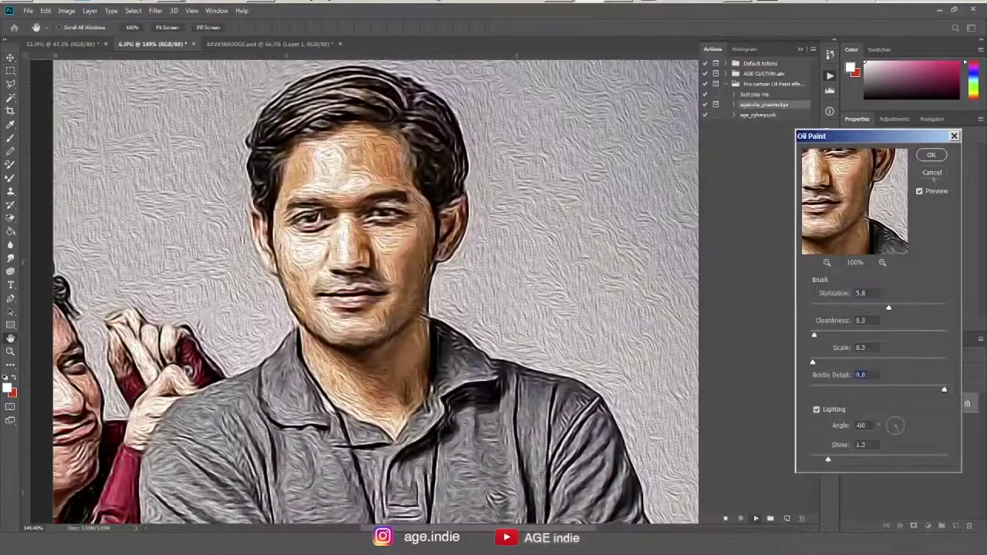
pyautogui.scroll(-4, 552, 365)
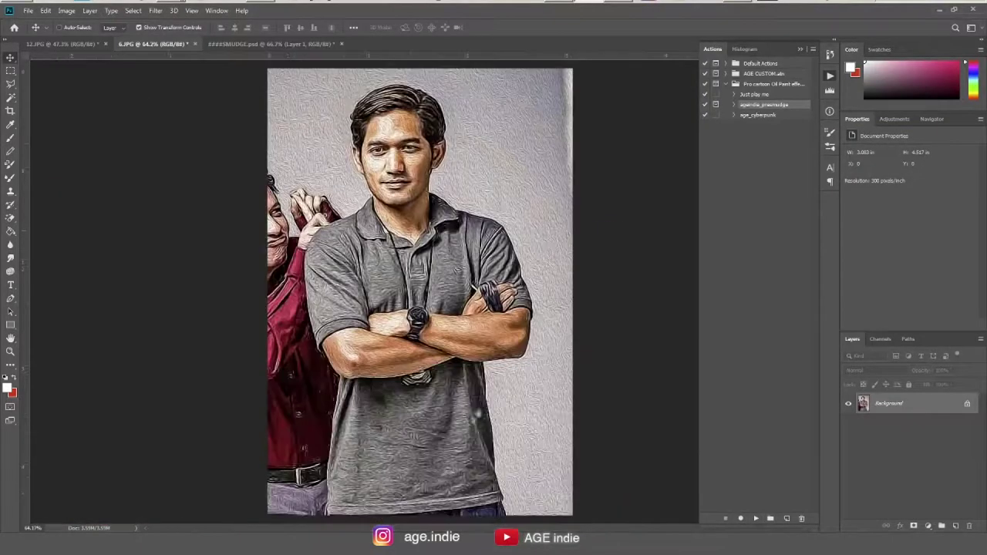
# Step: Start a Pen path around the man along the shirt, arm and shoulder edges
pyautogui.hotkey('alt', 'F9')
pyautogui.scroll(5, 463, 386)
pyautogui.press('p')
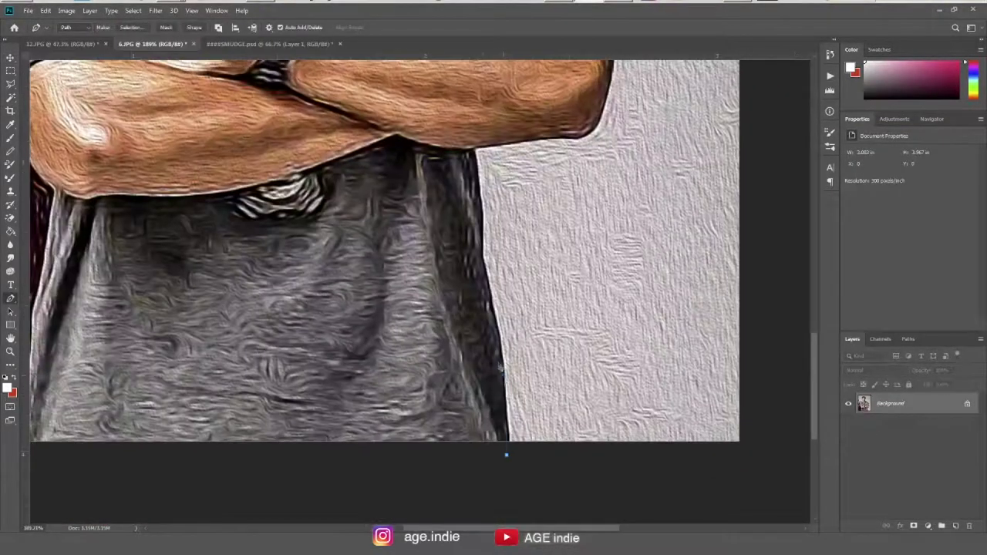
pyautogui.click(481, 204)
pyautogui.click(474, 164)
pyautogui.scroll(3, 474, 159)
pyautogui.click(657, 224)
pyautogui.scroll(5, 656, 224)
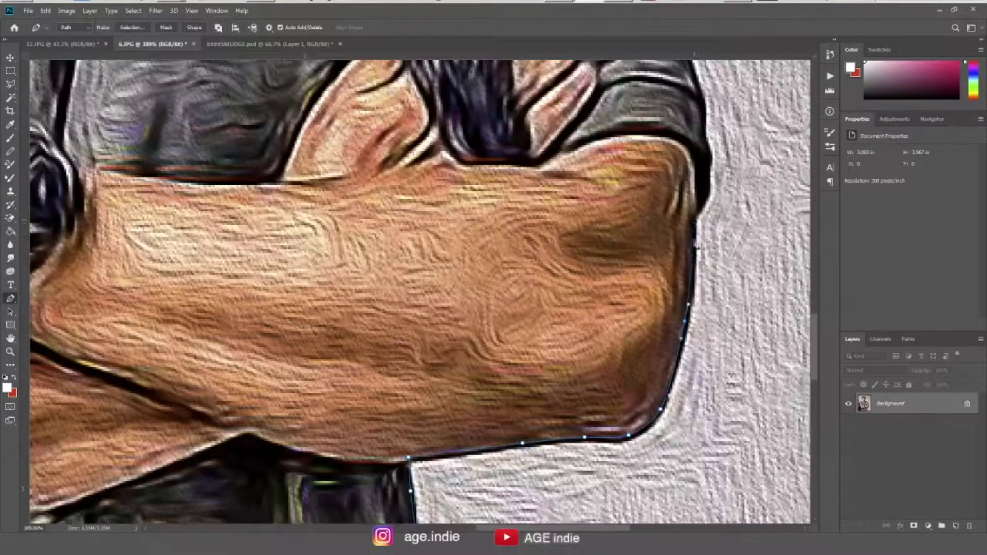
pyautogui.scroll(5, 694, 224)
pyautogui.click(690, 116)
pyautogui.scroll(10, 691, 116)
pyautogui.click(651, 139)
# Step: Continue the path along the man's neck, ear and hair edge to finish his outline
pyautogui.scroll(5, 651, 139)
pyautogui.scroll(5, 607, 131)
pyautogui.scroll(5, 494, 207)
pyautogui.scroll(5, 509, 216)
pyautogui.scroll(5, 539, 223)
pyautogui.click(540, 266)
pyautogui.scroll(5, 557, 229)
pyautogui.scroll(5, 586, 216)
pyautogui.click(594, 198)
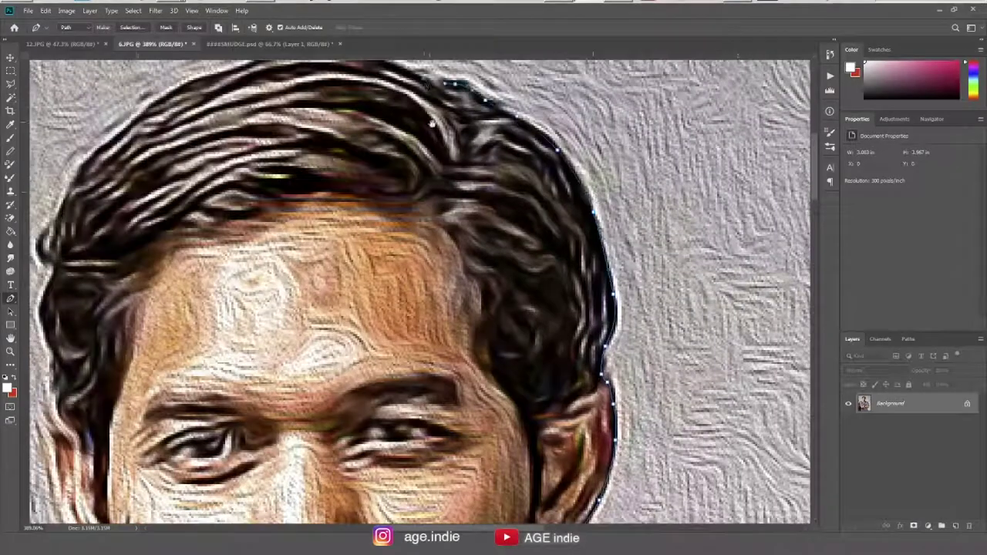
pyautogui.hscroll(-5, 431, 122)
pyautogui.hscroll(-5, 385, 193)
pyautogui.scroll(-5, 351, 242)
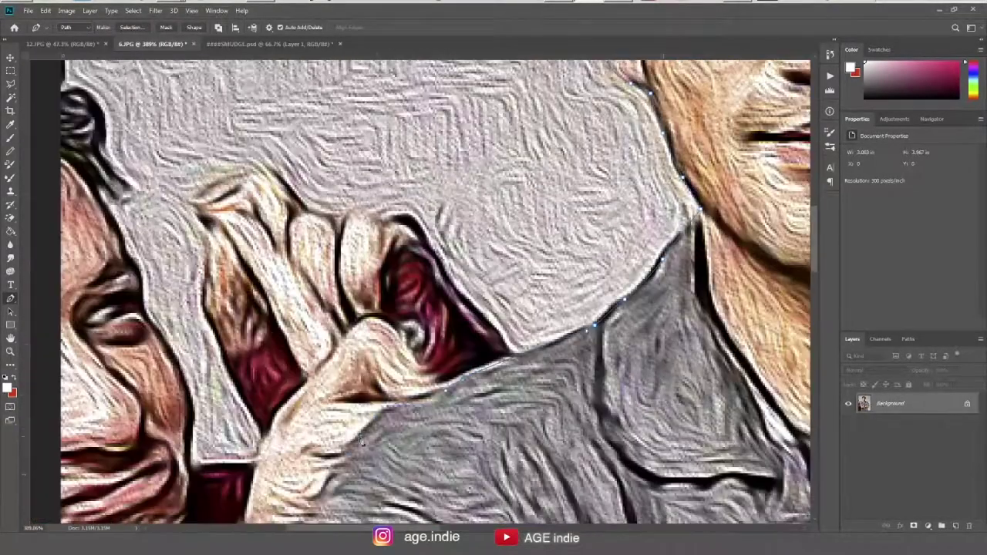
pyautogui.scroll(-5, 399, 377)
pyautogui.hscroll(5, 399, 377)
pyautogui.scroll(-5, 400, 377)
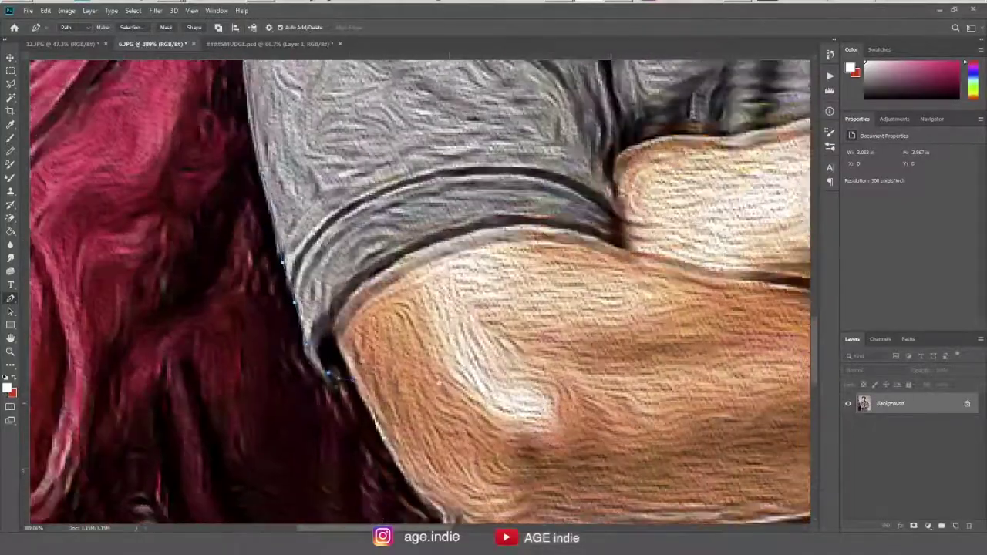
pyautogui.scroll(-3, 399, 377)
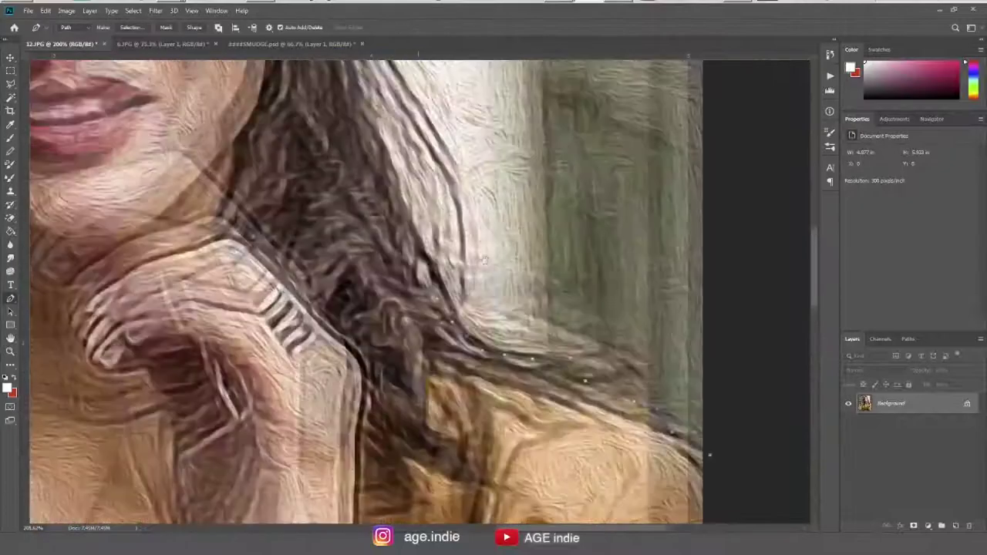
pyautogui.scroll(5, 484, 260)
pyautogui.hscroll(-3, 484, 260)
pyautogui.scroll(5, 484, 260)
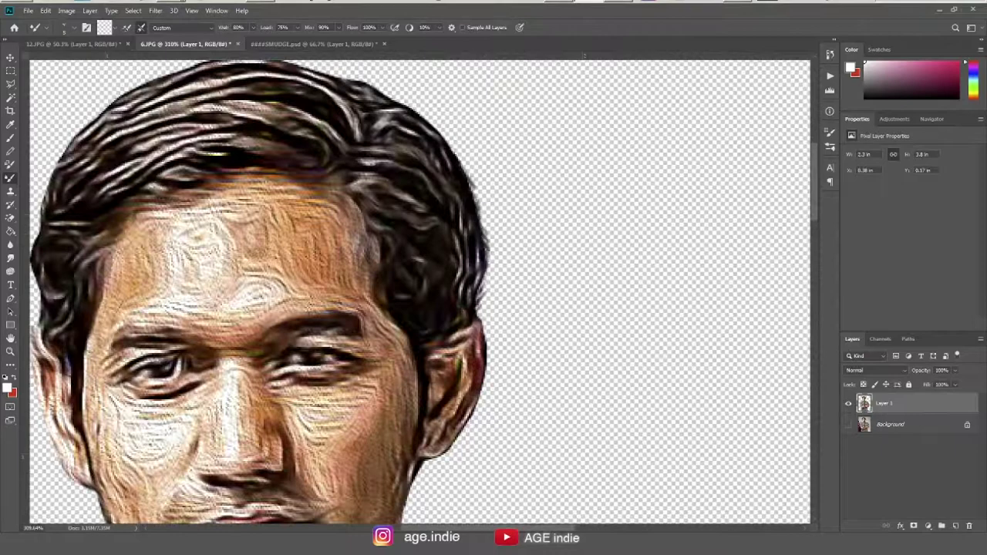
# Step: Smudge the woman's hair edges on both sides into darker, painterly strands
pyautogui.moveTo(109, 122); pyautogui.dragTo(389, 307)
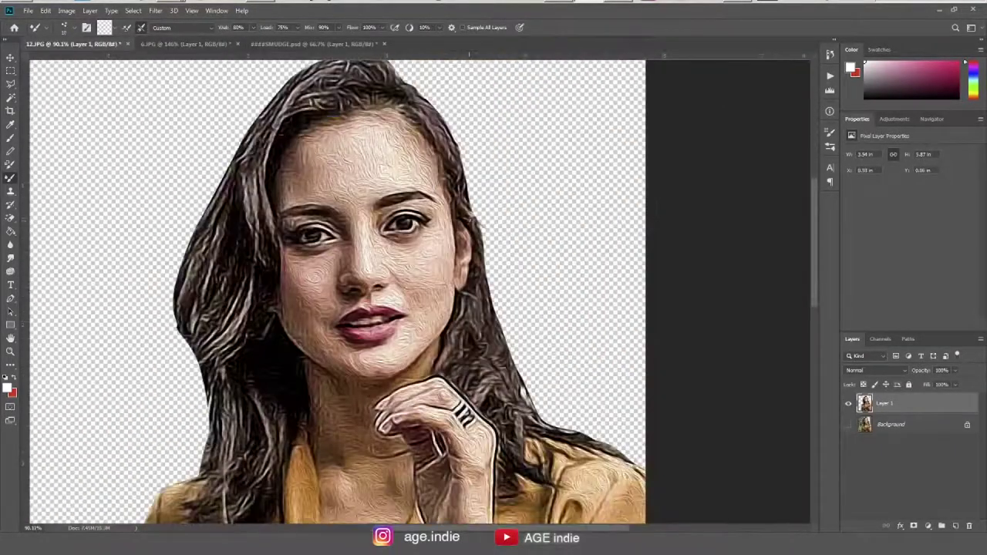
pyautogui.moveTo(497, 299); pyautogui.dragTo(523, 390)
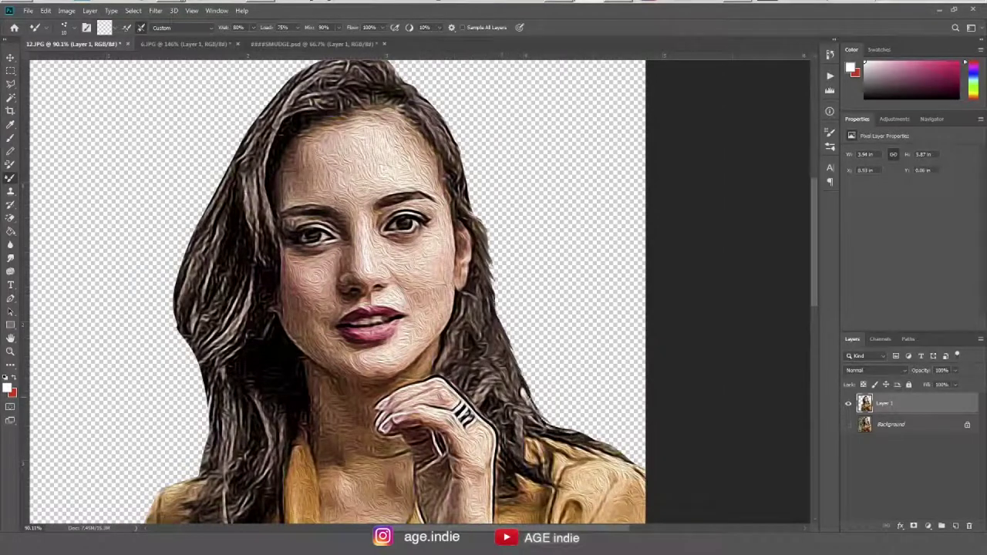
pyautogui.moveTo(443, 150); pyautogui.dragTo(450, 192)
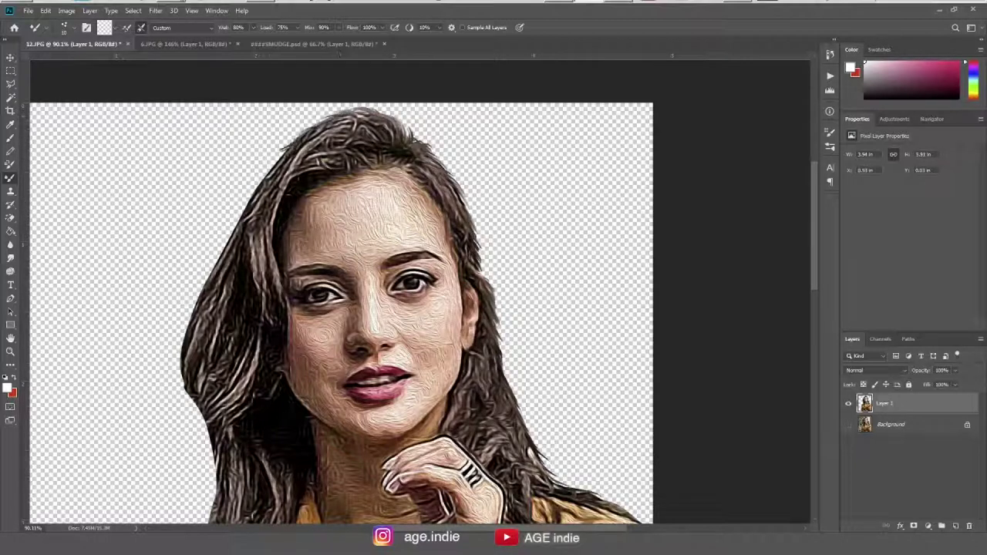
pyautogui.moveTo(219, 259); pyautogui.dragTo(237, 225)
pyautogui.moveTo(179, 369); pyautogui.dragTo(200, 449)
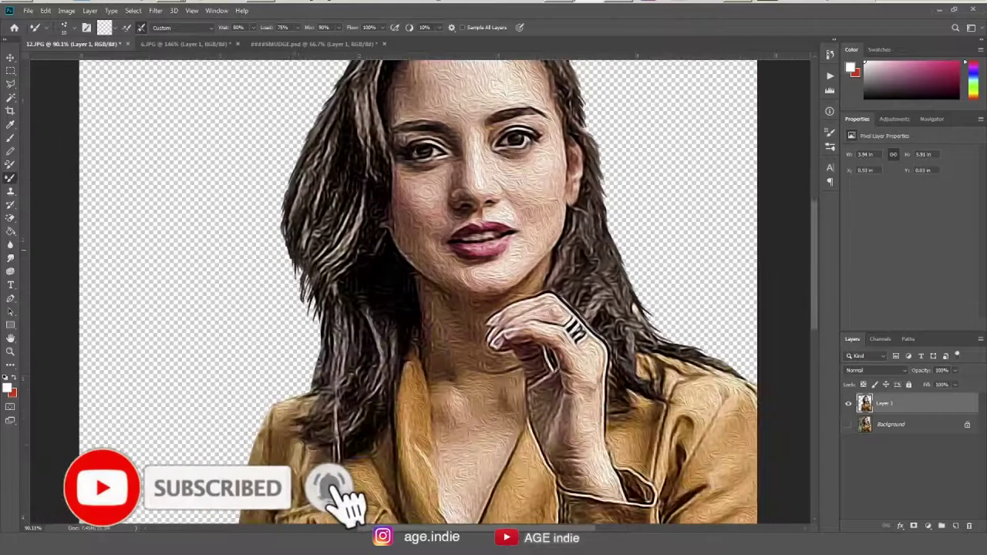
pyautogui.moveTo(293, 260)
pyautogui.mouseDown()
pyautogui.moveTo(316, 340)
pyautogui.moveTo(308, 382)
pyautogui.mouseUp()
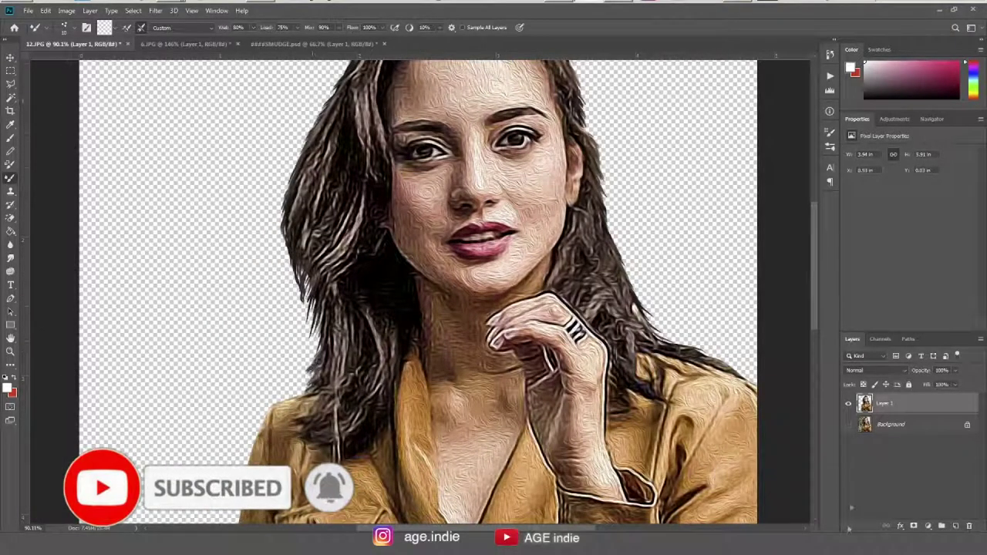
# Step: On a new layer, paint dark brown hair strands at about 15% brush opacity
pyautogui.keyDown('ctrl'); pyautogui.click(956, 525); pyautogui.keyUp('ctrl')
pyautogui.press('b')
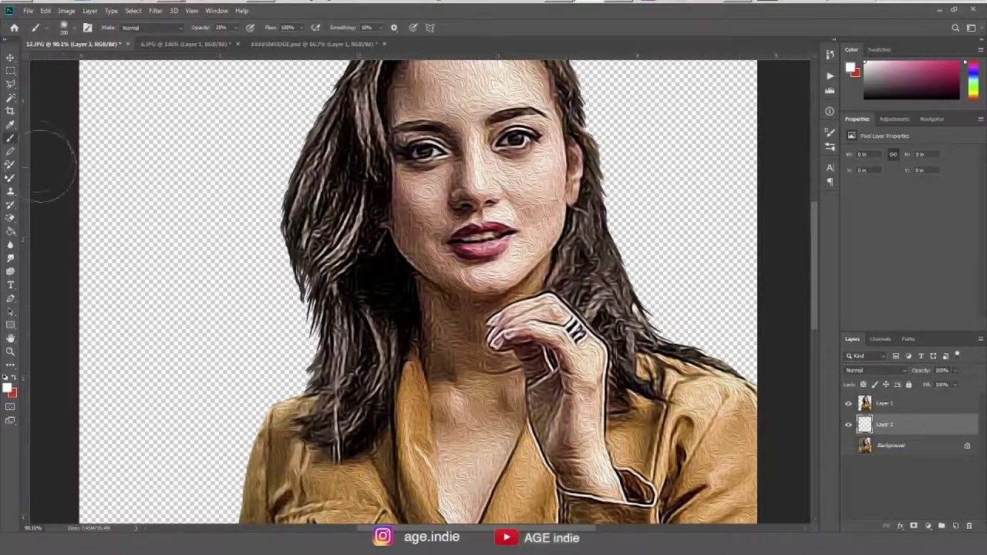
pyautogui.click(74, 29)
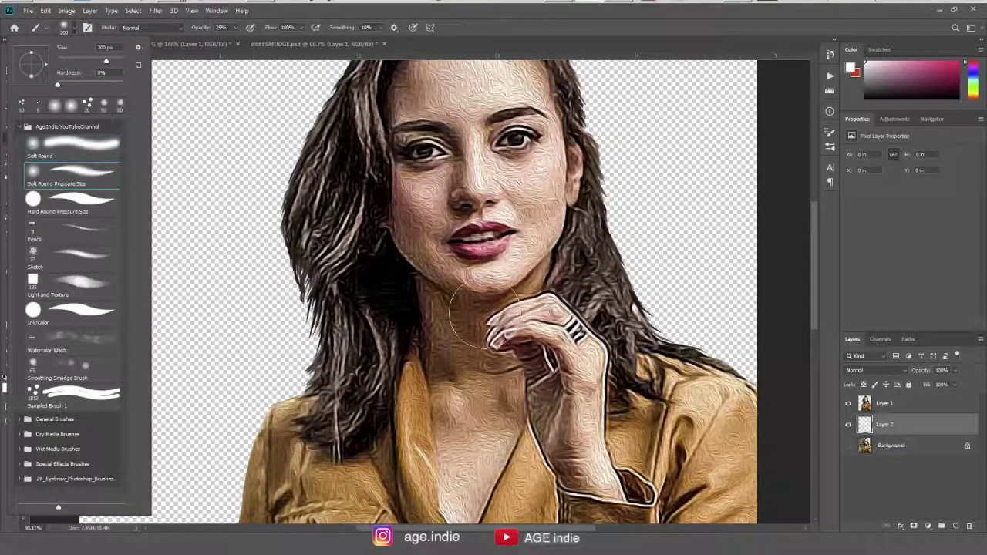
pyautogui.click(481, 47)
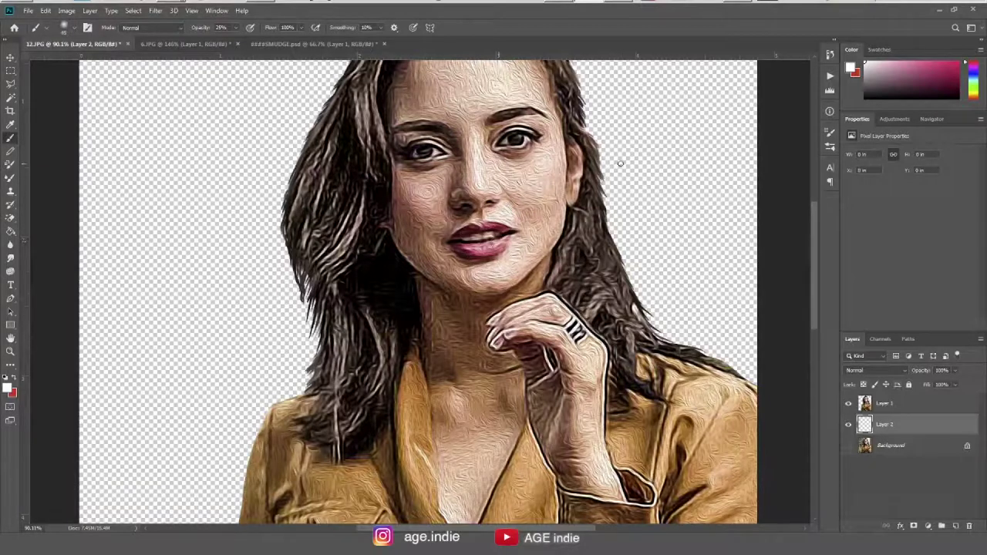
pyautogui.scroll(-3, 418, 293)
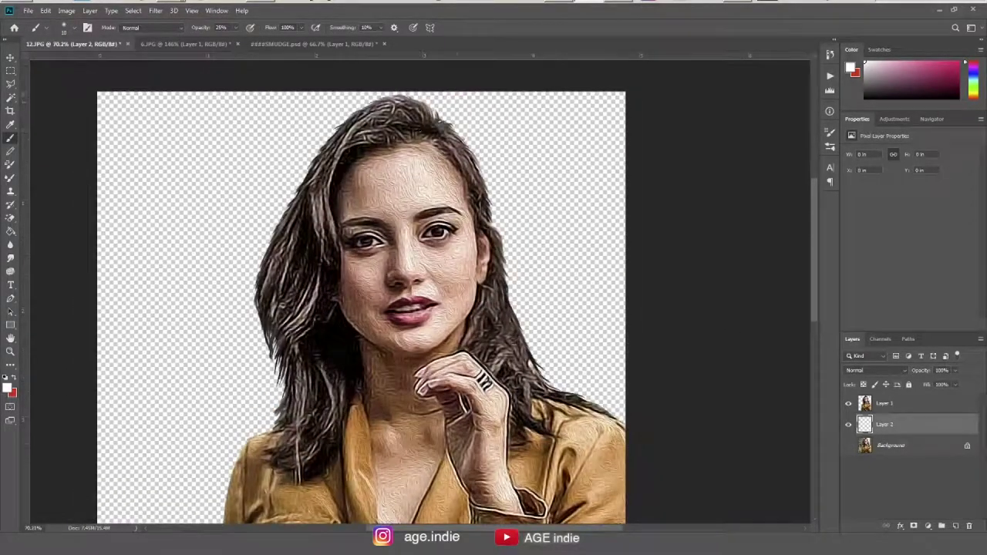
pyautogui.keyDown('alt'); pyautogui.click(466, 126); pyautogui.keyUp('alt')
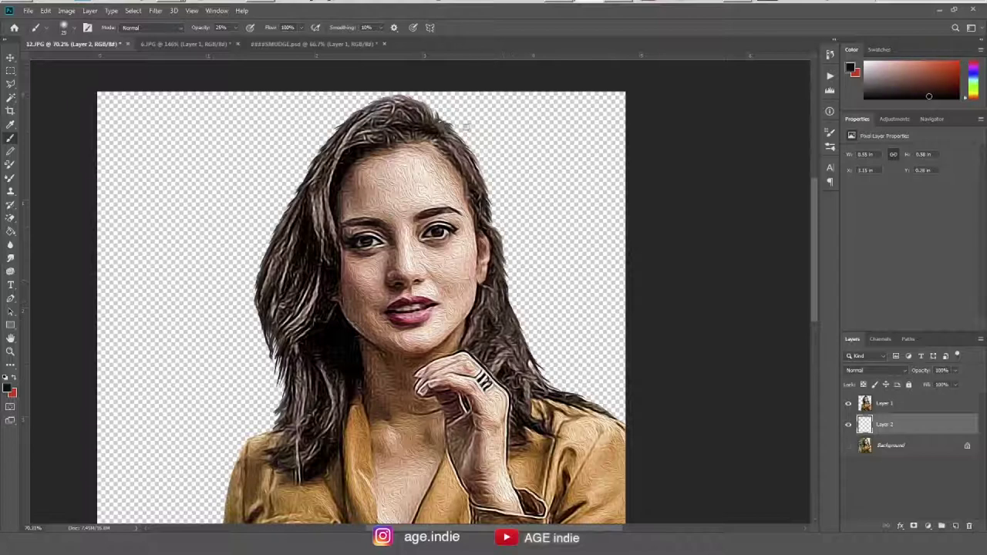
pyautogui.moveTo(239, 29); pyautogui.dragTo(225, 46)
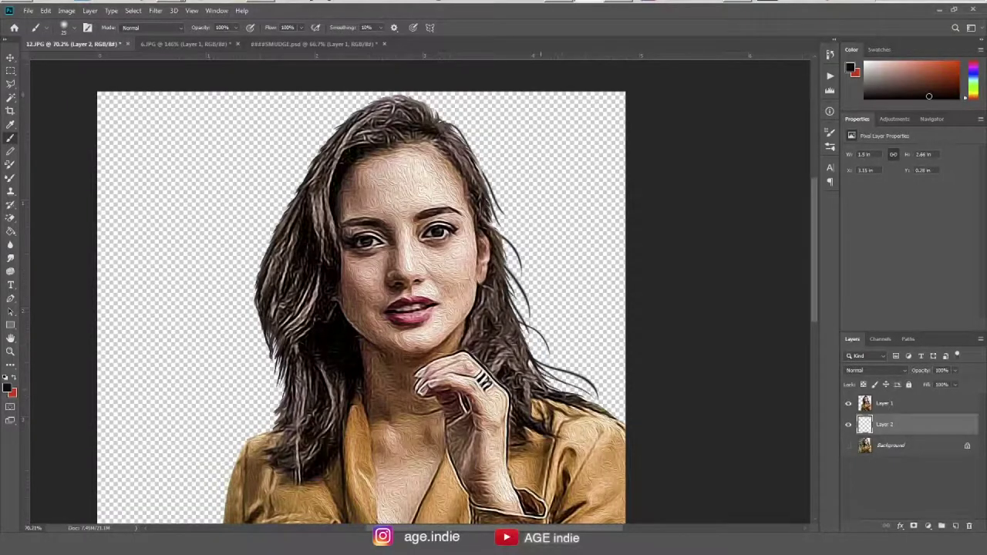
pyautogui.moveTo(431, 309); pyautogui.dragTo(390, 291)
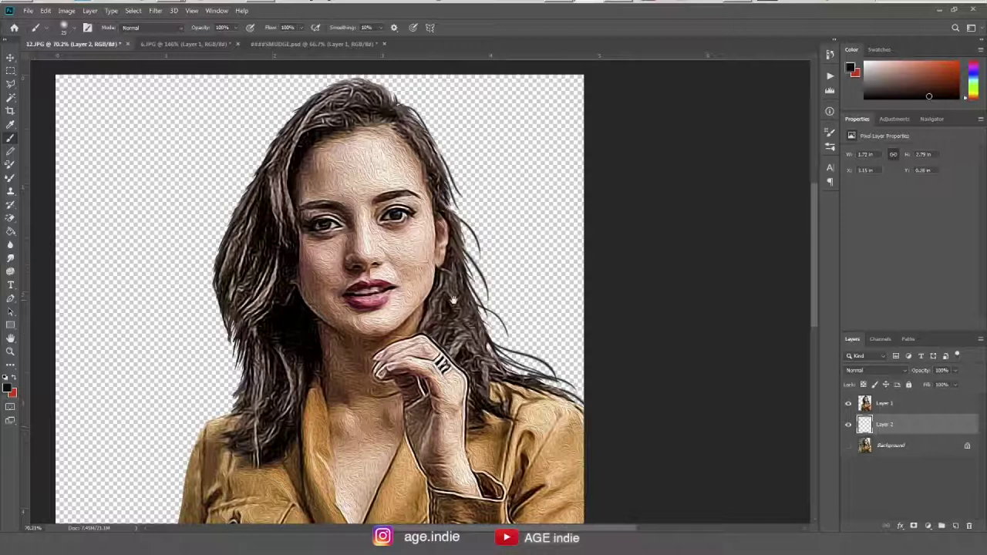
pyautogui.moveTo(446, 200); pyautogui.dragTo(474, 221)
# Step: Switch to the Mixer Brush and smudge the left-side hair strands on Layer 1
pyautogui.click(73, 30)
pyautogui.click(473, 29)
pyautogui.scroll(-1, 472, 243)
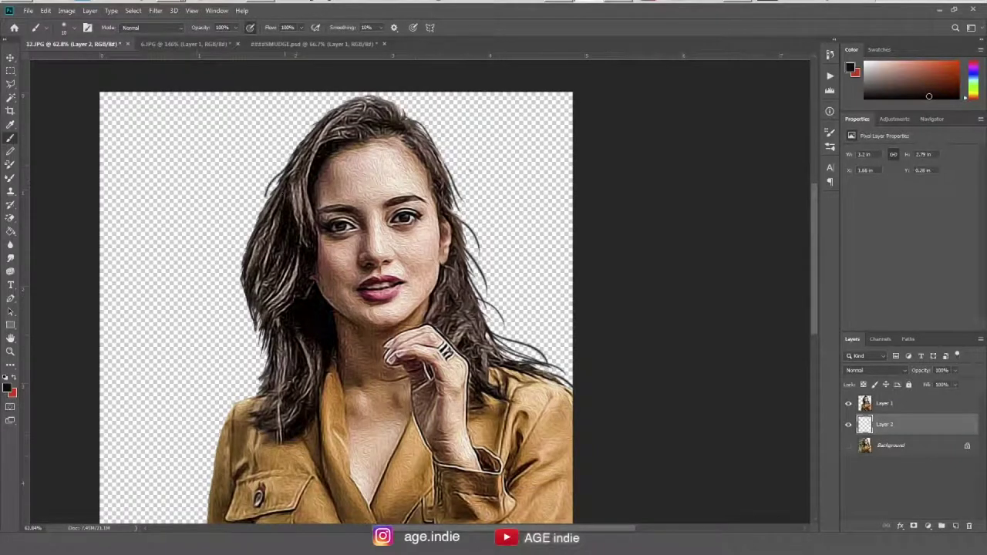
pyautogui.hotkey('shift', 'b')
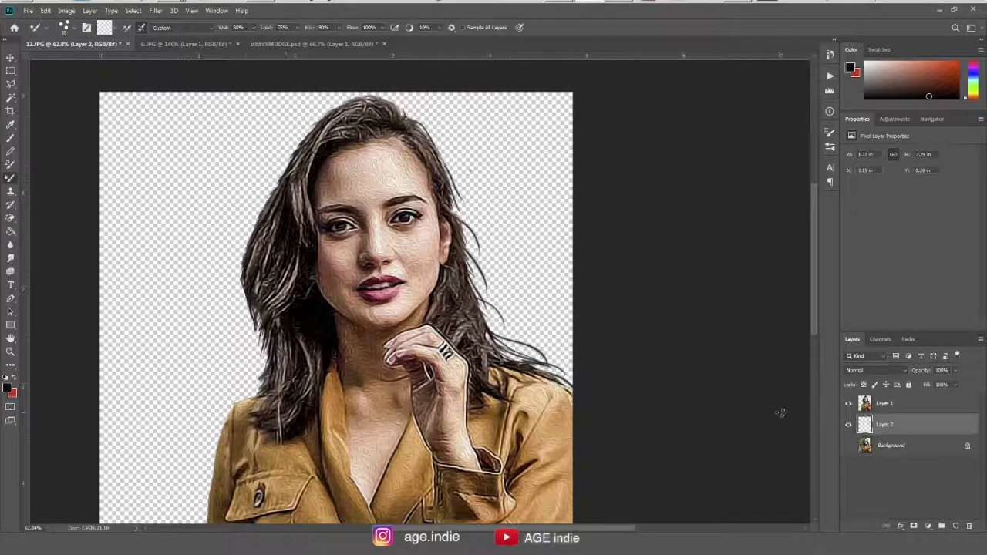
pyautogui.click(884, 403)
pyautogui.moveTo(256, 279)
pyautogui.mouseDown()
pyautogui.moveTo(253, 337)
pyautogui.moveTo(265, 351)
pyautogui.moveTo(256, 387)
pyautogui.mouseUp()
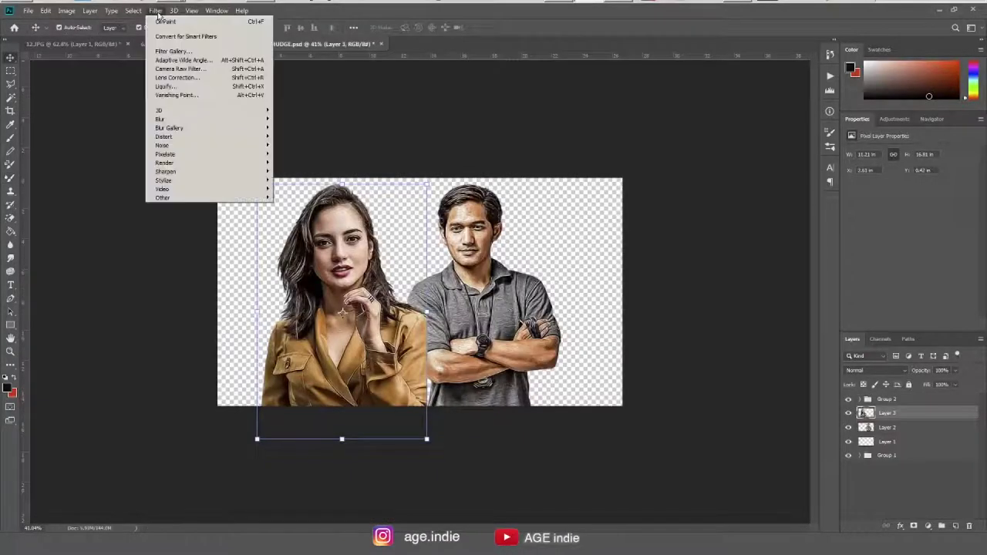
# Step: Use Liquify Forward Warp to push the woman's right jacket edge outward, and apply it
pyautogui.hotkey('shift', 'ctrl', 'x')
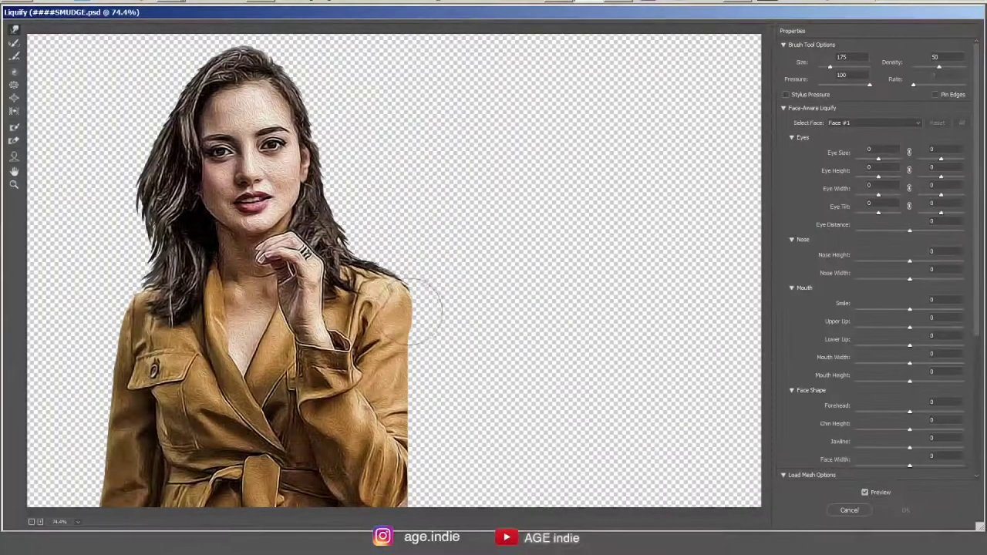
pyautogui.moveTo(419, 298); pyautogui.dragTo(431, 426)
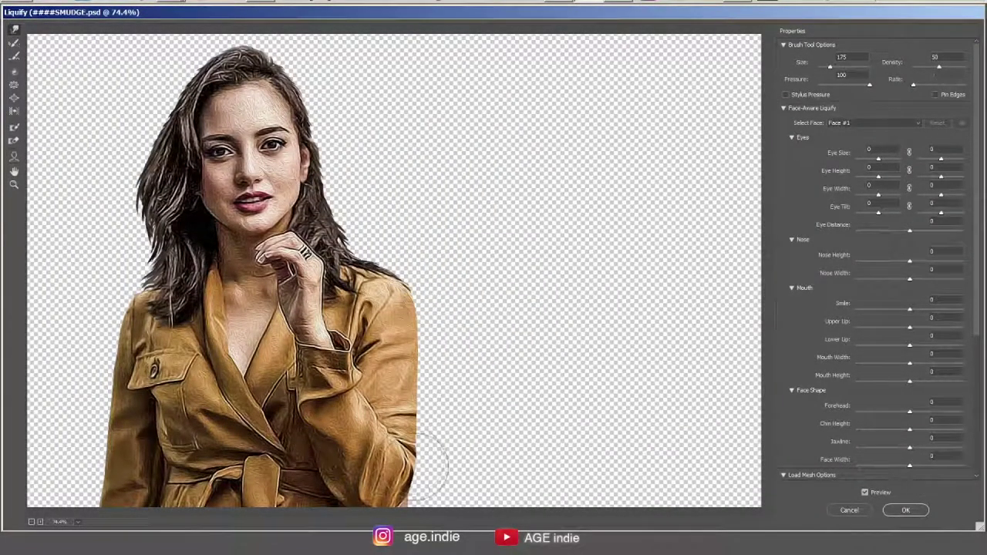
pyautogui.moveTo(425, 319); pyautogui.dragTo(436, 492)
pyautogui.press('Return')
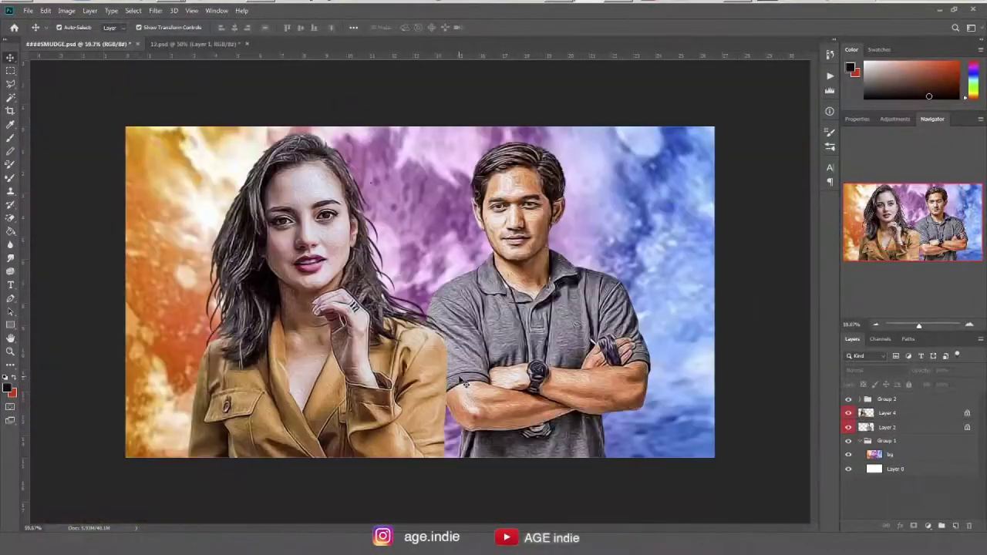
# Step: Place the waterfall image, shrinking it into the lower left of the composite
pyautogui.click(420, 291)
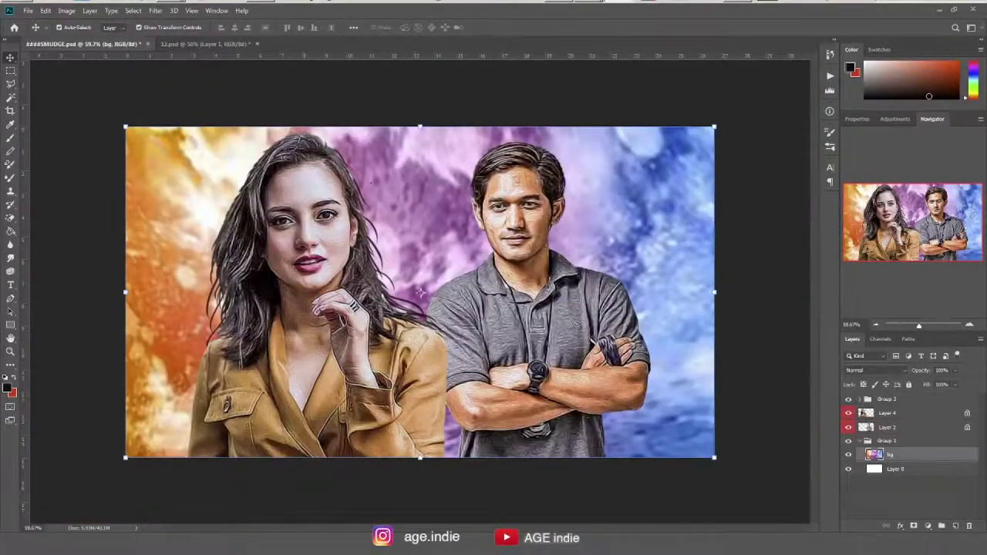
pyautogui.moveTo(420, 291); pyautogui.dragTo(304, 347)
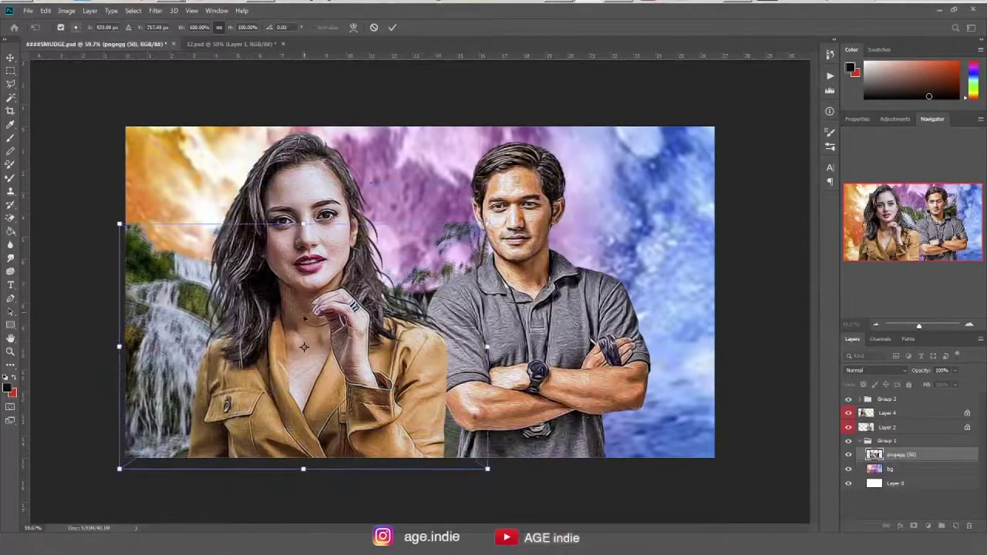
pyautogui.moveTo(487, 468); pyautogui.dragTo(391, 457)
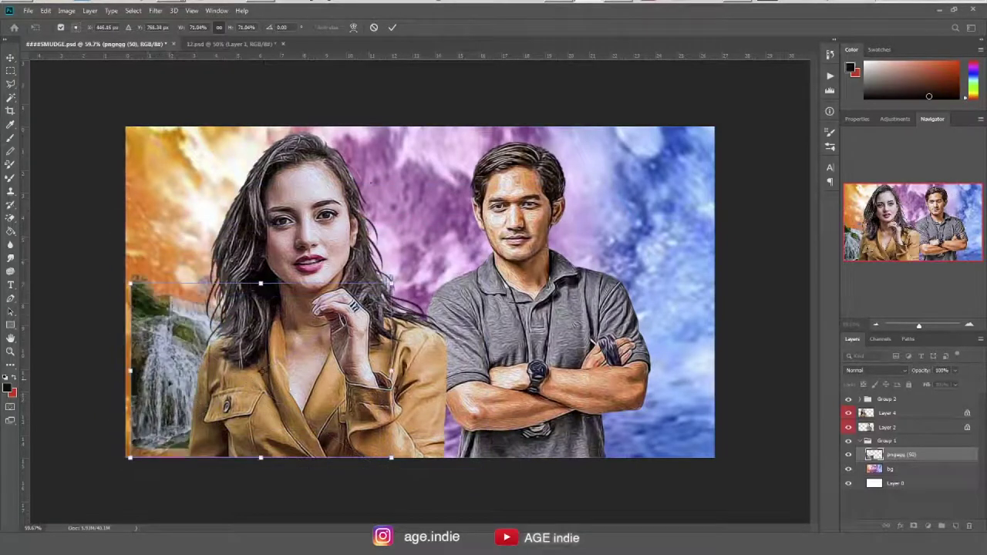
pyautogui.press('Return')
# Step: Add a layer mask to bg and fade its right and upper-left edges toward white
pyautogui.click(891, 468)
pyautogui.click(915, 526)
pyautogui.press('b')
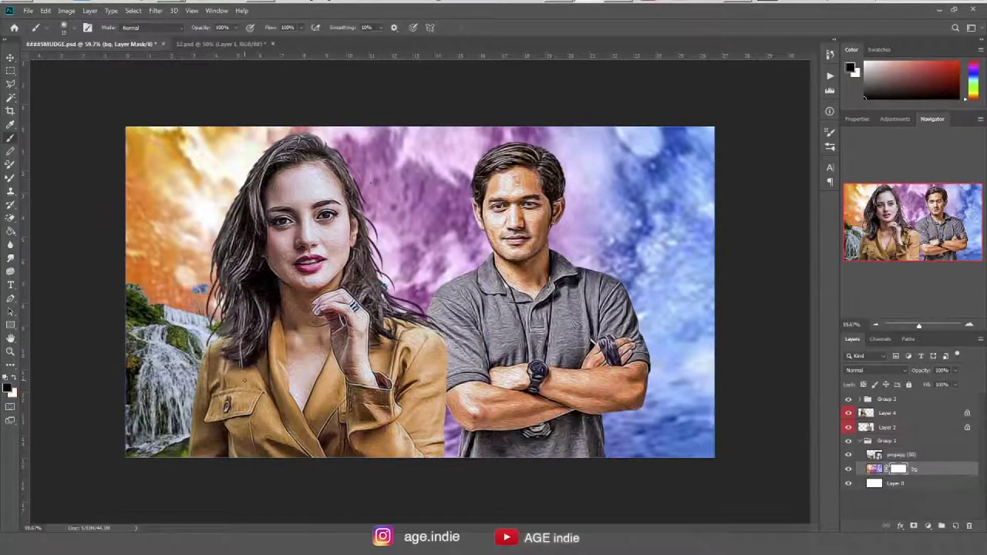
pyautogui.click(72, 30)
pyautogui.moveTo(678, 324); pyautogui.dragTo(667, 359)
pyautogui.moveTo(231, 231); pyautogui.dragTo(120, 331)
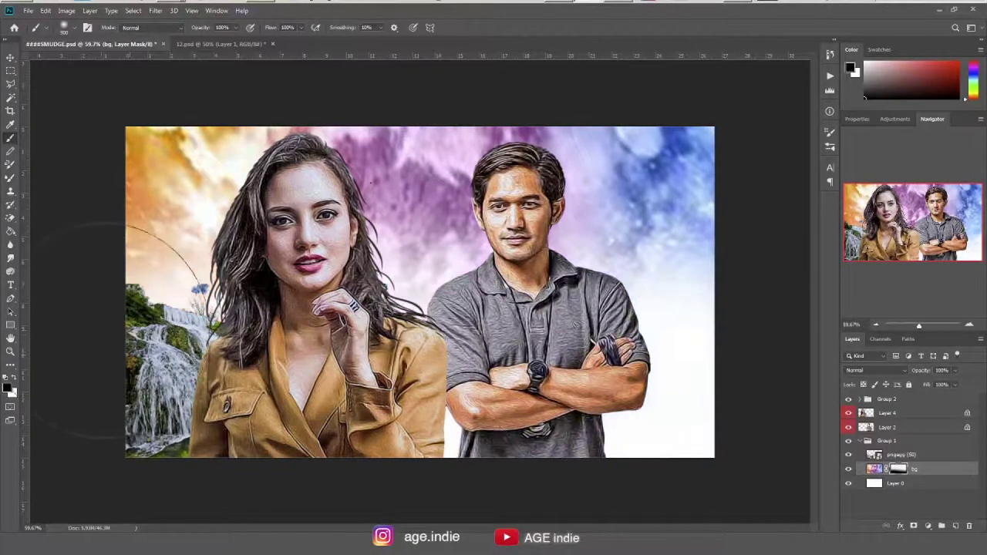
# Step: Nudge the woman slightly right and move the castle to the top left, shrinking it
pyautogui.press('m')
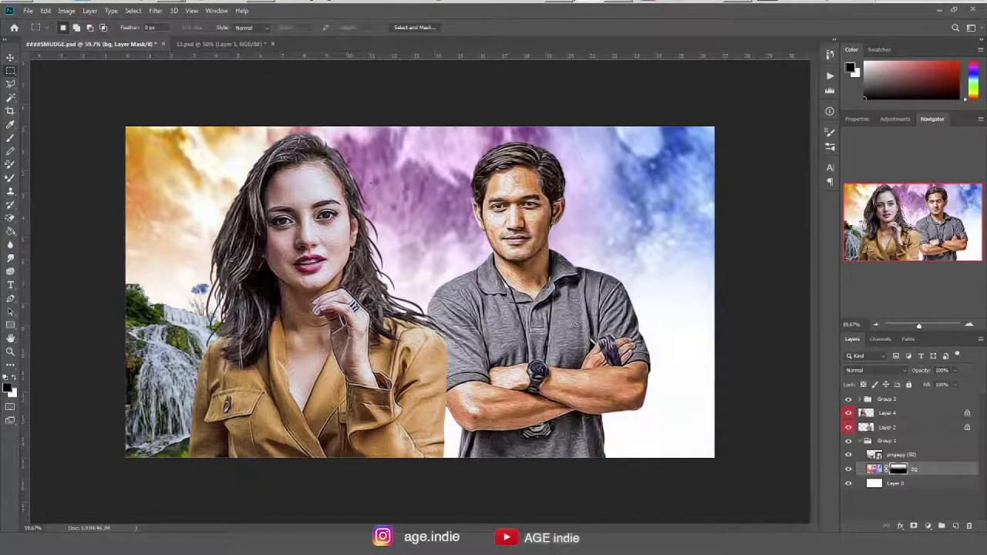
pyautogui.click(898, 454)
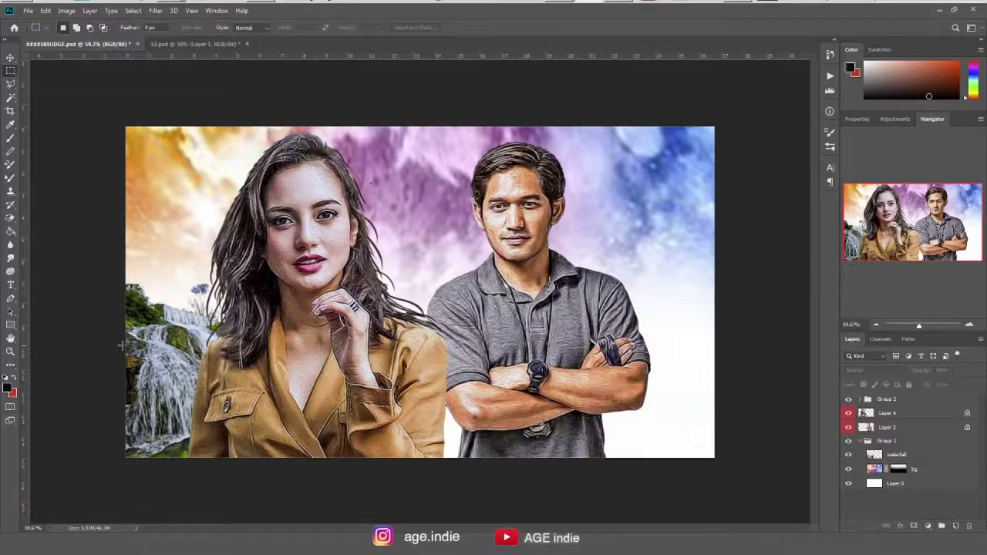
pyautogui.press('v')
pyautogui.moveTo(127, 347)
pyautogui.mouseDown()
pyautogui.moveTo(145, 347)
pyautogui.moveTo(67, 381)
pyautogui.moveTo(142, 379)
pyautogui.mouseUp()
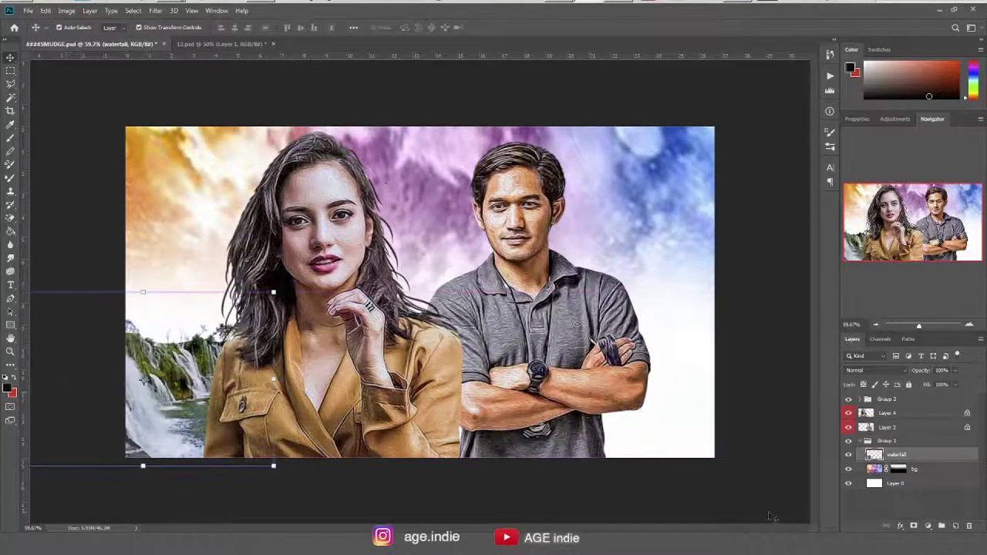
pyautogui.click(922, 468)
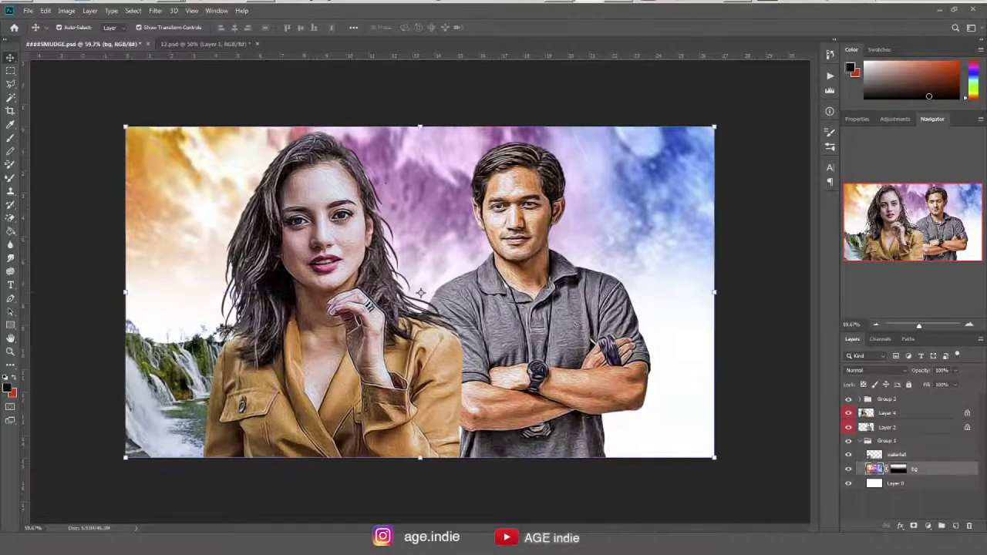
pyautogui.moveTo(389, 401)
pyautogui.mouseDown()
pyautogui.moveTo(150, 310)
pyautogui.moveTo(163, 323)
pyautogui.mouseUp()
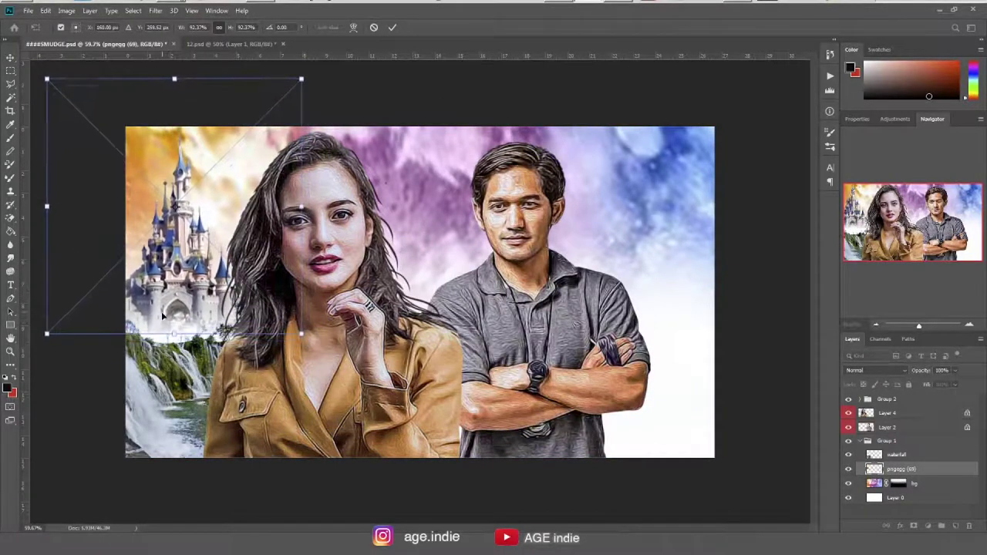
# Step: Settle the castle at the top left, enlarging and raising it slightly
pyautogui.press('Return')
pyautogui.moveTo(170, 222); pyautogui.dragTo(147, 227)
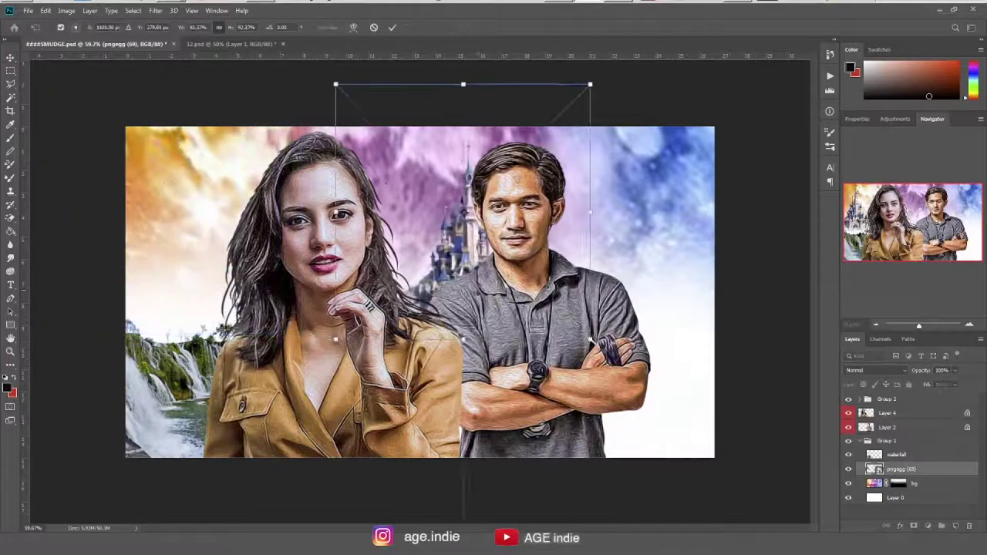
pyautogui.moveTo(162, 331); pyautogui.dragTo(171, 307)
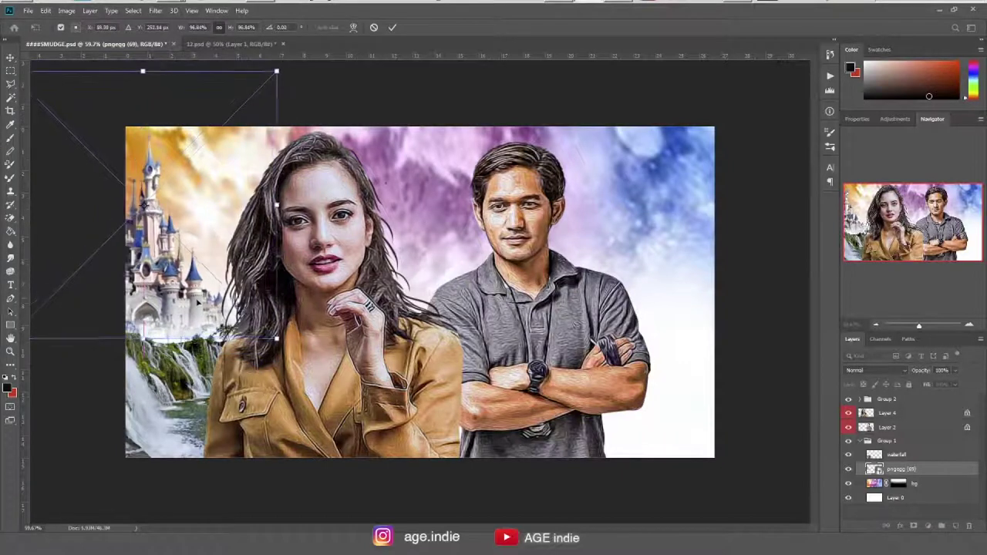
pyautogui.press('Return')
# Step: Duplicate a waterfall piece, flip it horizontally and scale it beside the man's shoulder
pyautogui.hotkey('ctrl', 'j')
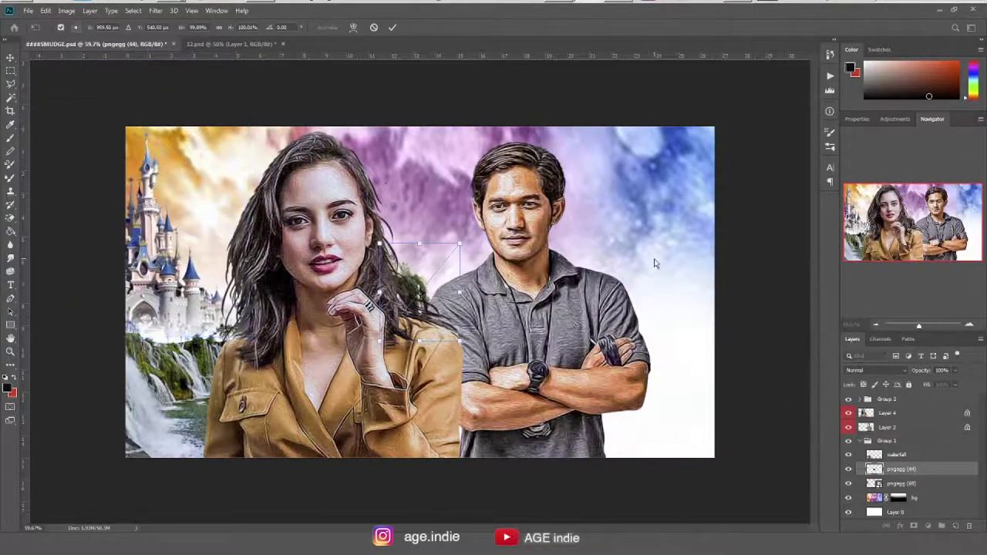
pyautogui.moveTo(185, 362); pyautogui.dragTo(655, 285)
pyautogui.hotkey('ctrl', 't')
pyautogui.click(45, 10)
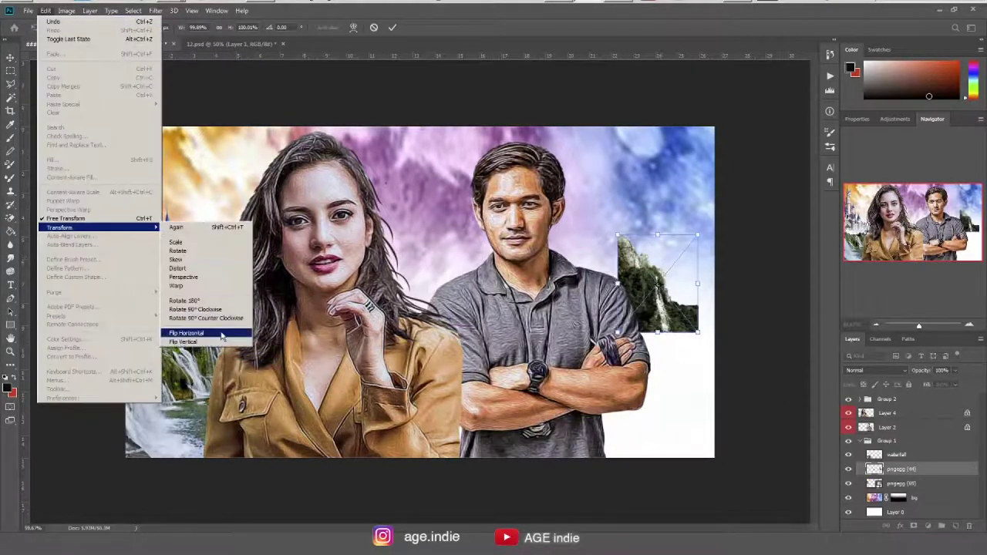
pyautogui.moveTo(59, 227)
pyautogui.click(231, 332)
pyautogui.moveTo(617, 234); pyautogui.dragTo(544, 115)
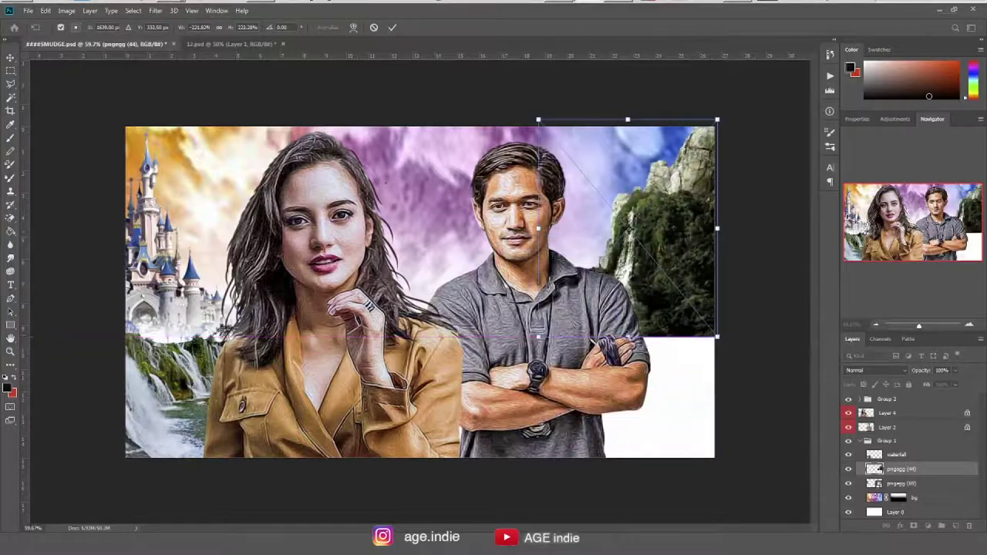
pyautogui.moveTo(723, 333); pyautogui.dragTo(717, 328)
pyautogui.press('Return')
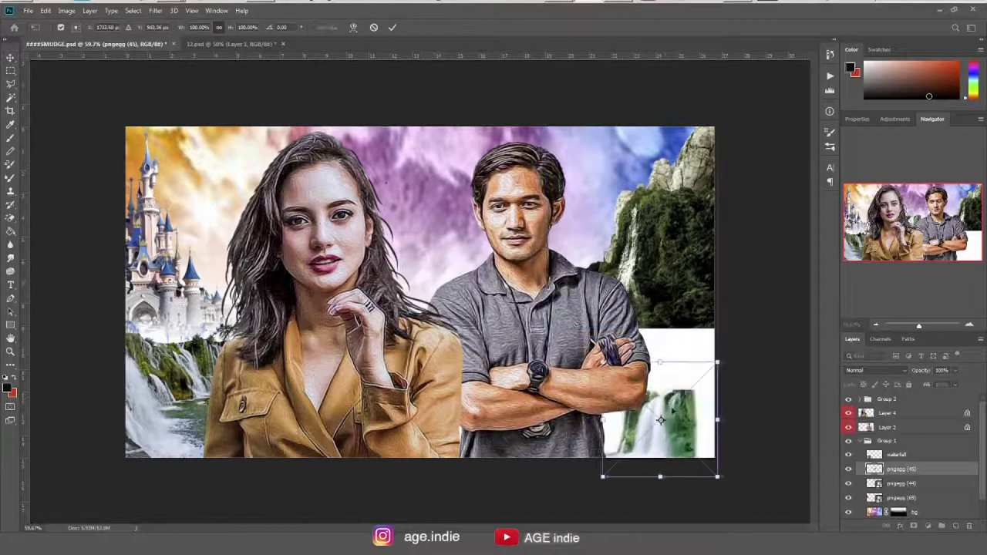
# Step: Place another waterfall image at the bottom right and enlarge it along the right edge
pyautogui.moveTo(658, 401); pyautogui.dragTo(680, 415)
pyautogui.hotkey('ctrl', ']')
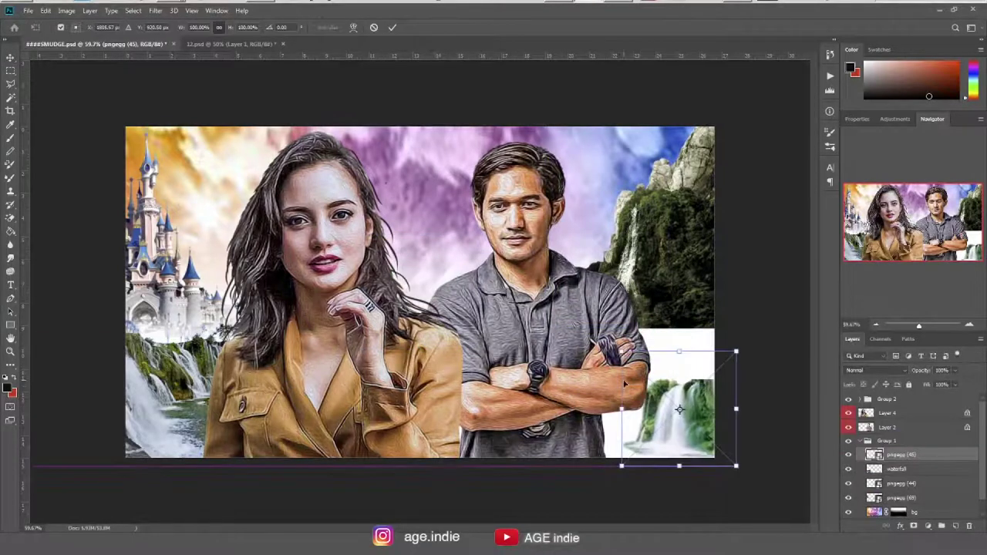
pyautogui.moveTo(622, 356); pyautogui.dragTo(464, 196)
pyautogui.moveTo(656, 330); pyautogui.dragTo(724, 331)
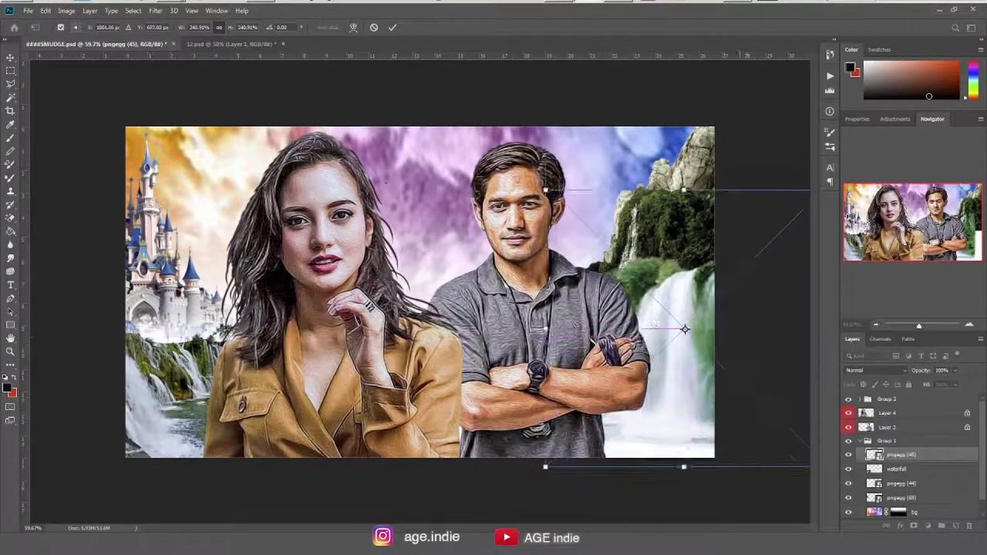
pyautogui.press('Return')
# Step: Try light haze strokes over the right cliffs and castle base on pngegg (69), then undo
pyautogui.click(900, 483)
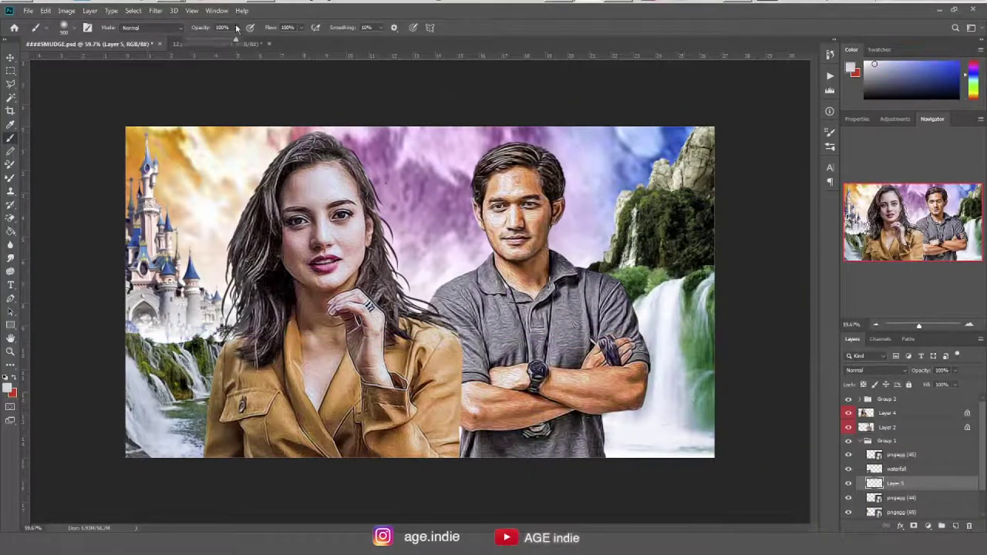
pyautogui.moveTo(655, 231); pyautogui.dragTo(721, 377)
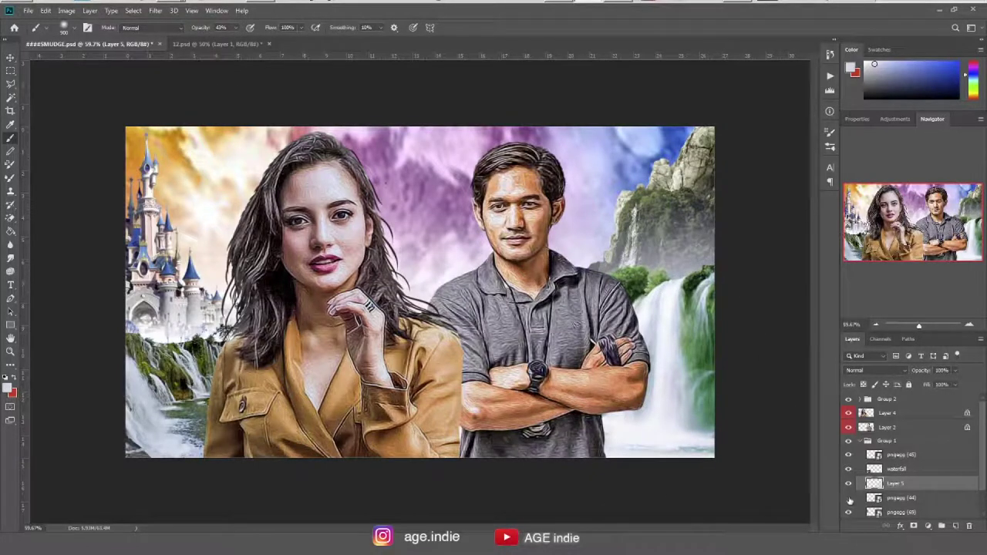
pyautogui.click(898, 512)
pyautogui.moveTo(193, 297); pyautogui.dragTo(146, 308)
pyautogui.hotkey('ctrl', 'z')
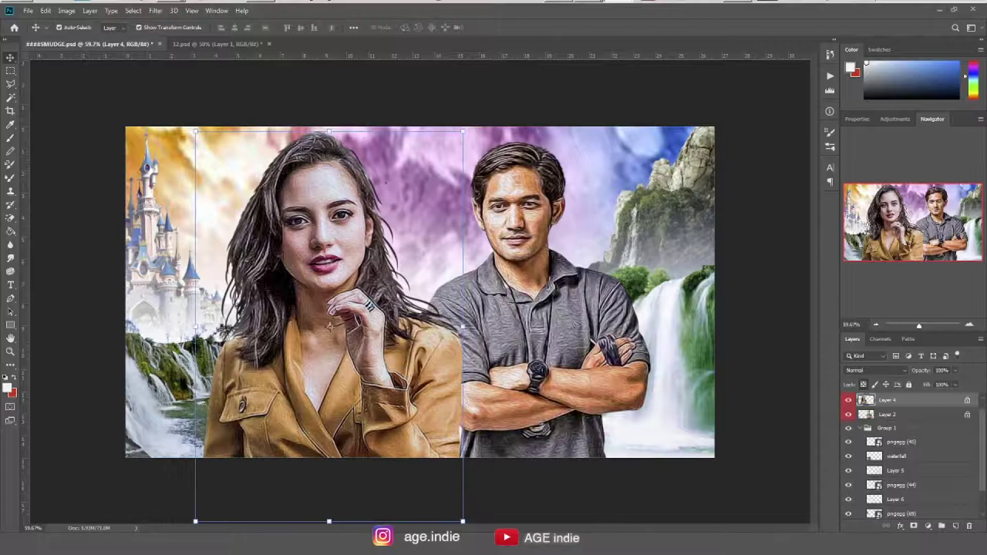
# Step: Flip the monstera plant horizontally and scale it into the lower-left corner
pyautogui.moveTo(424, 332); pyautogui.dragTo(143, 432)
pyautogui.click(45, 10)
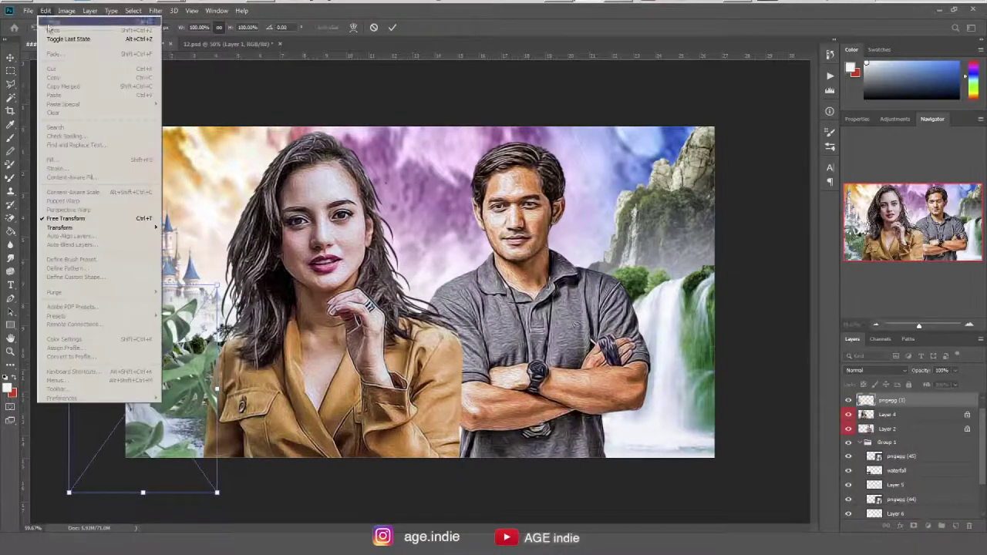
pyautogui.click(215, 341)
pyautogui.moveTo(214, 282); pyautogui.dragTo(249, 236)
pyautogui.moveTo(164, 367)
pyautogui.mouseDown()
pyautogui.moveTo(353, 445)
pyautogui.moveTo(310, 291)
pyautogui.mouseUp()
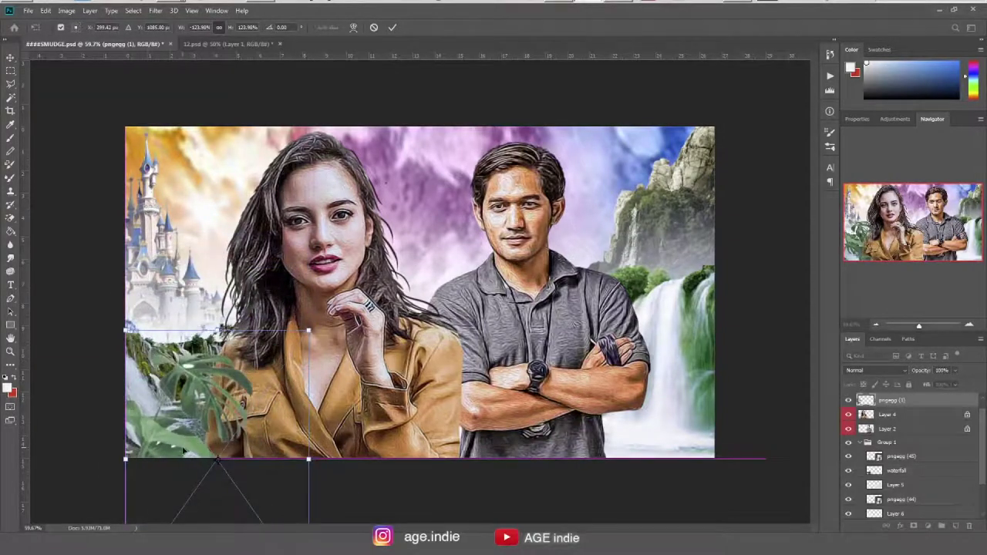
pyautogui.moveTo(196, 321); pyautogui.dragTo(188, 313)
pyautogui.moveTo(212, 393); pyautogui.dragTo(235, 455)
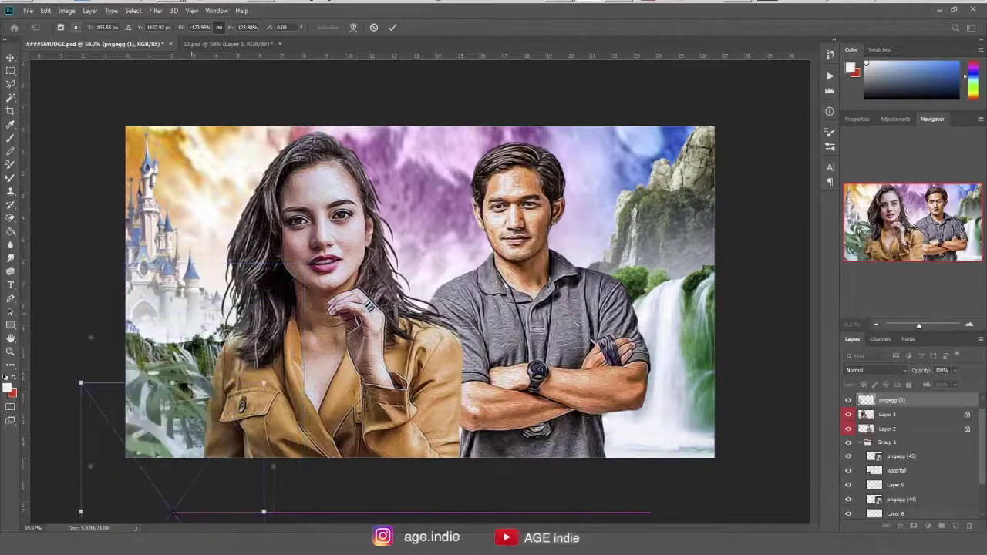
pyautogui.moveTo(201, 384)
pyautogui.mouseDown()
pyautogui.moveTo(175, 390)
pyautogui.moveTo(168, 336)
pyautogui.mouseUp()
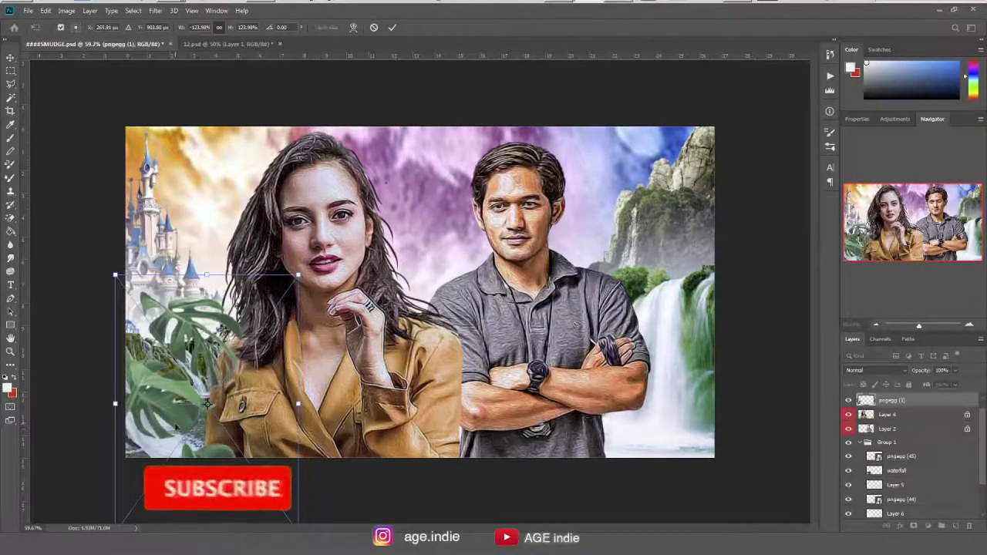
pyautogui.press('Return')
# Step: Duplicate the plant layer below Layer 4 and place the copy over the man's arms
pyautogui.hotkey('ctrl', 'alt', 'j')
pyautogui.press('Return')
pyautogui.hotkey('alt', '[')
pyautogui.hotkey('ctrl', '[')
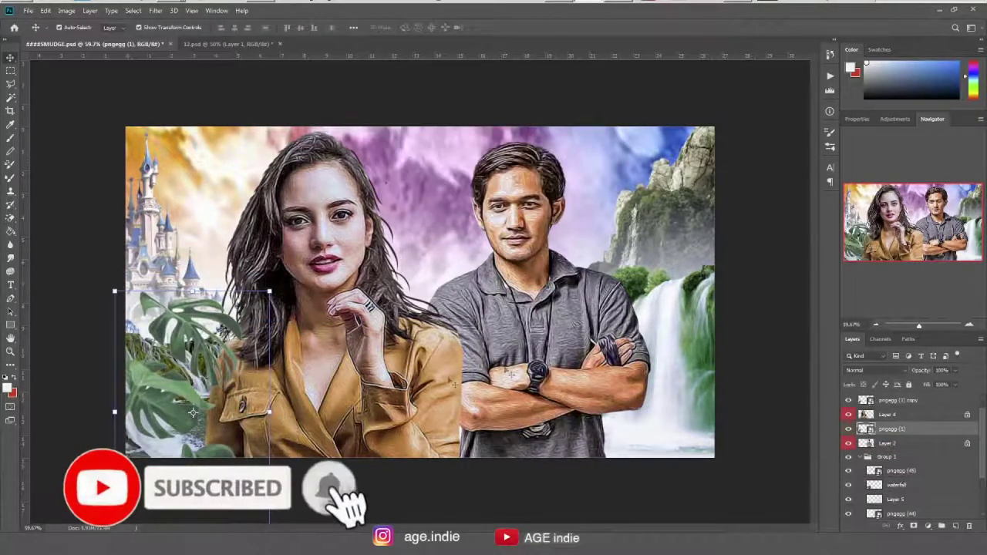
pyautogui.hotkey('ctrl', 't')
pyautogui.moveTo(193, 412)
pyautogui.mouseDown()
pyautogui.moveTo(454, 404)
pyautogui.moveTo(520, 451)
pyautogui.moveTo(407, 375)
pyautogui.mouseUp()
pyautogui.moveTo(333, 487); pyautogui.dragTo(389, 428)
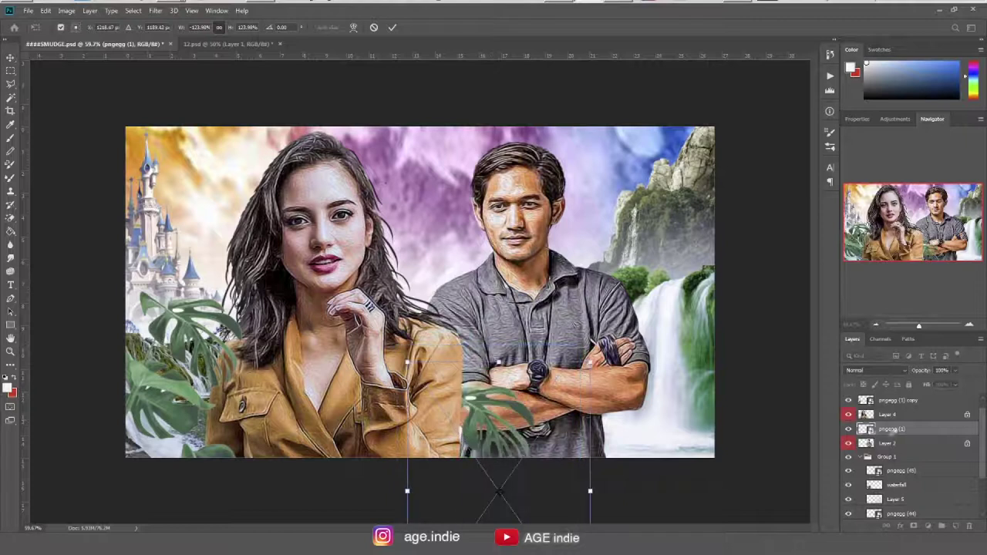
pyautogui.press('Return')
# Step: Raise the plant copy above Layer 4, flip it horizontally, and set it over the jacket
pyautogui.hotkey('ctrl', ']')
pyautogui.click(53, 10)
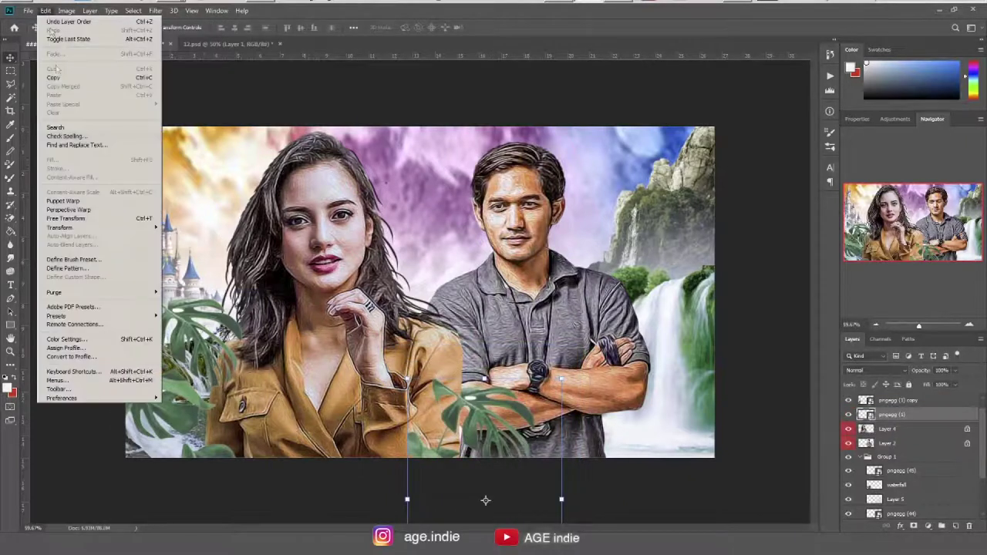
pyautogui.click(196, 330)
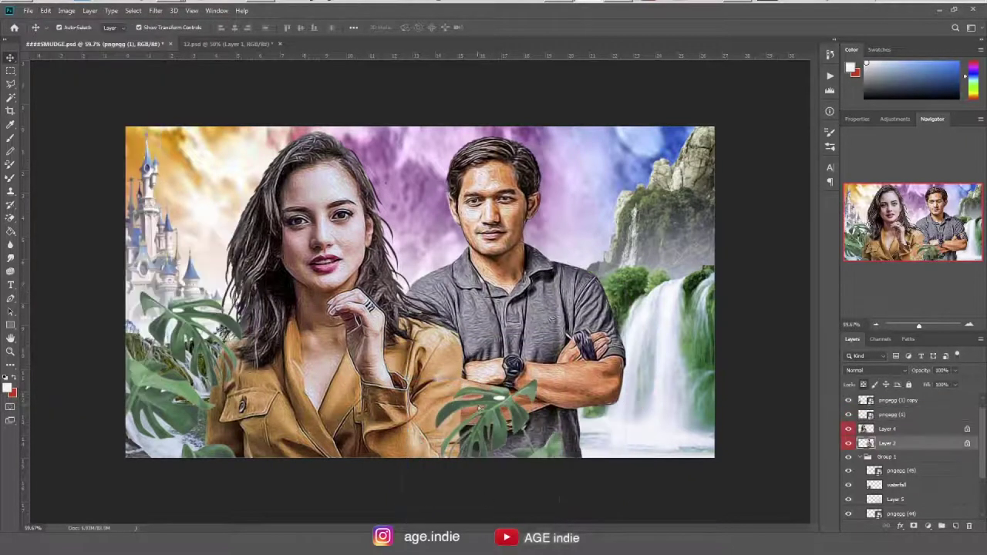
pyautogui.moveTo(484, 500)
pyautogui.mouseDown()
pyautogui.moveTo(452, 466)
pyautogui.moveTo(441, 473)
pyautogui.moveTo(645, 447)
pyautogui.mouseUp()
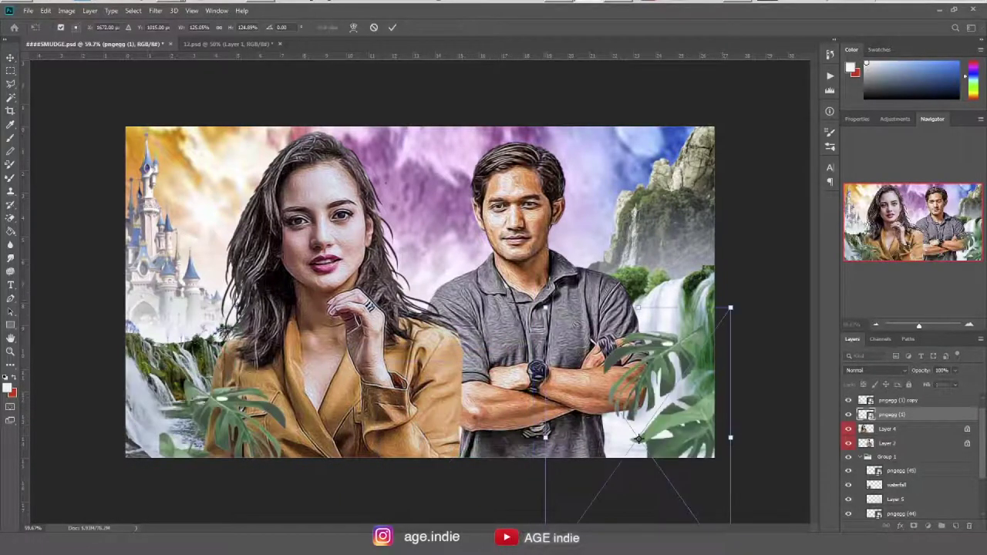
pyautogui.press('Return')
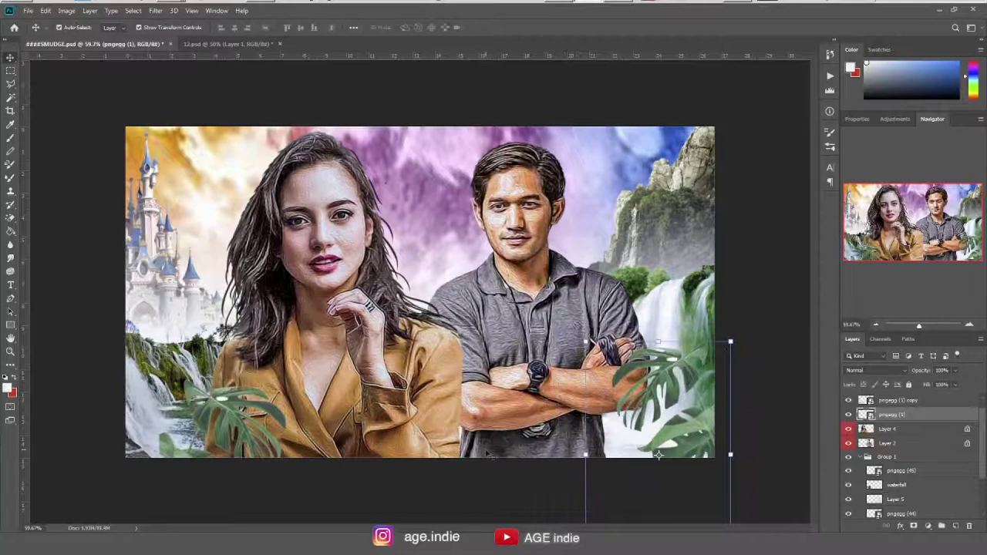
pyautogui.click(420, 292)
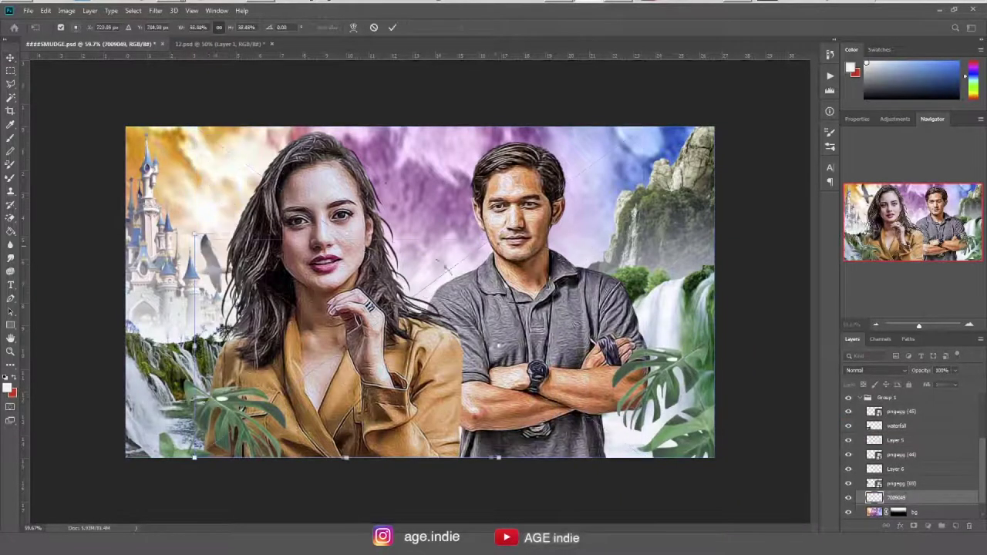
# Step: Put the seagull flock atop Group 1, rotated and shrunk into the sky above the woman
pyautogui.moveTo(321, 247); pyautogui.dragTo(322, 238)
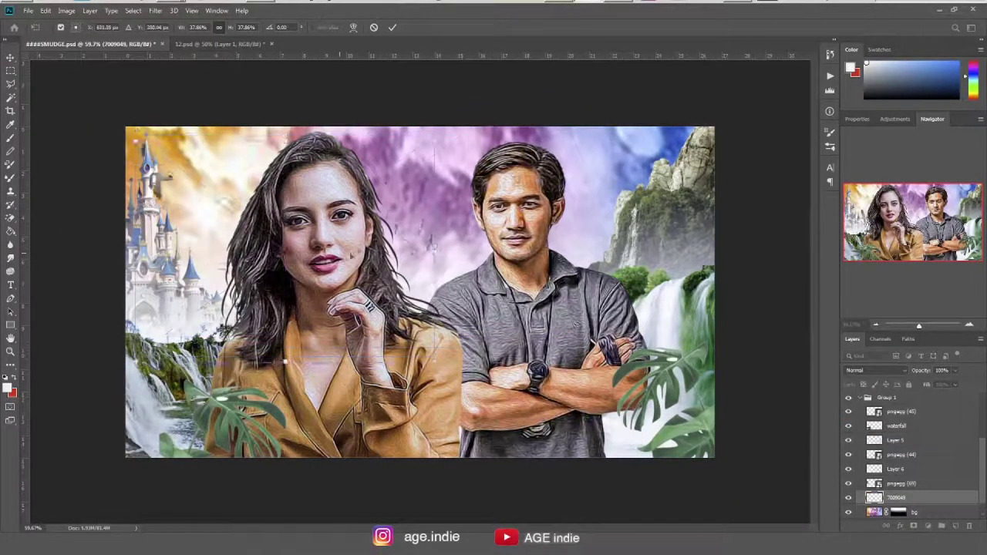
pyautogui.press('Return')
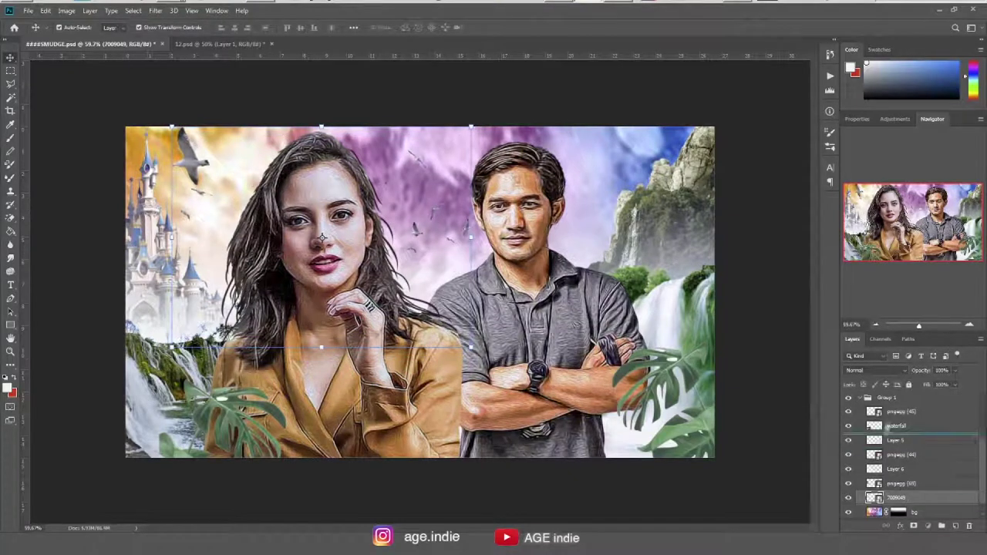
pyautogui.moveTo(887, 425); pyautogui.dragTo(886, 404)
pyautogui.hotkey('ctrl', 't')
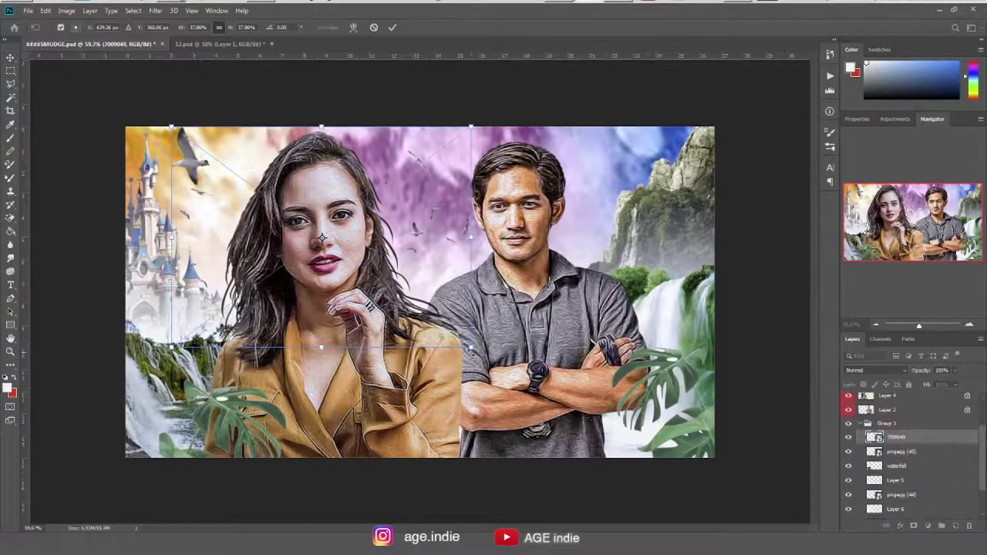
pyautogui.moveTo(586, 266); pyautogui.dragTo(570, 123)
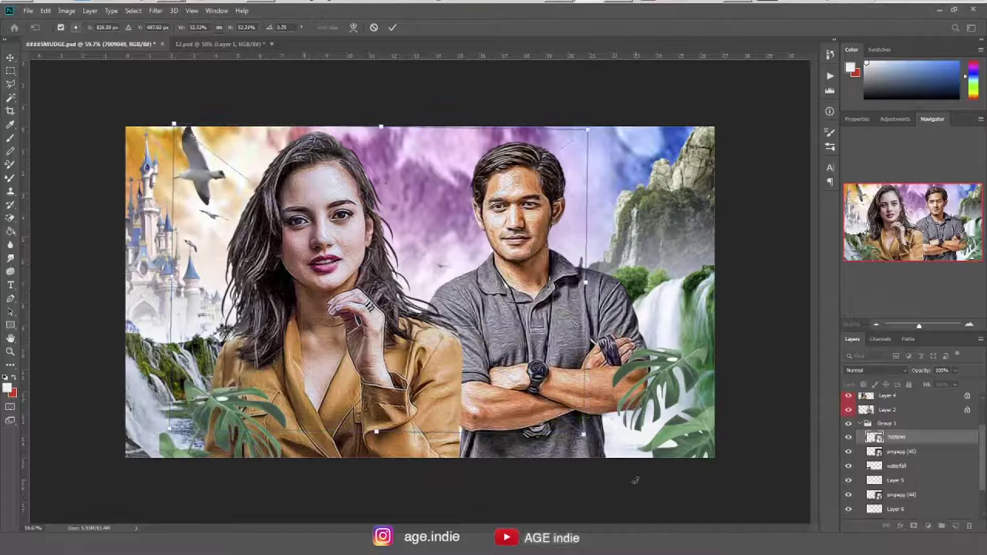
pyautogui.moveTo(219, 432); pyautogui.dragTo(202, 327)
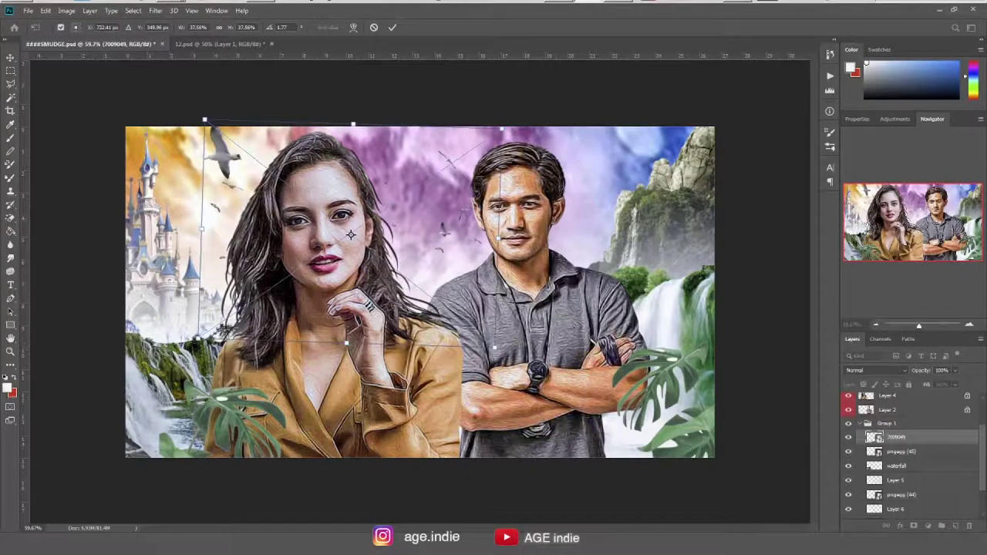
pyautogui.moveTo(276, 220); pyautogui.dragTo(474, 256)
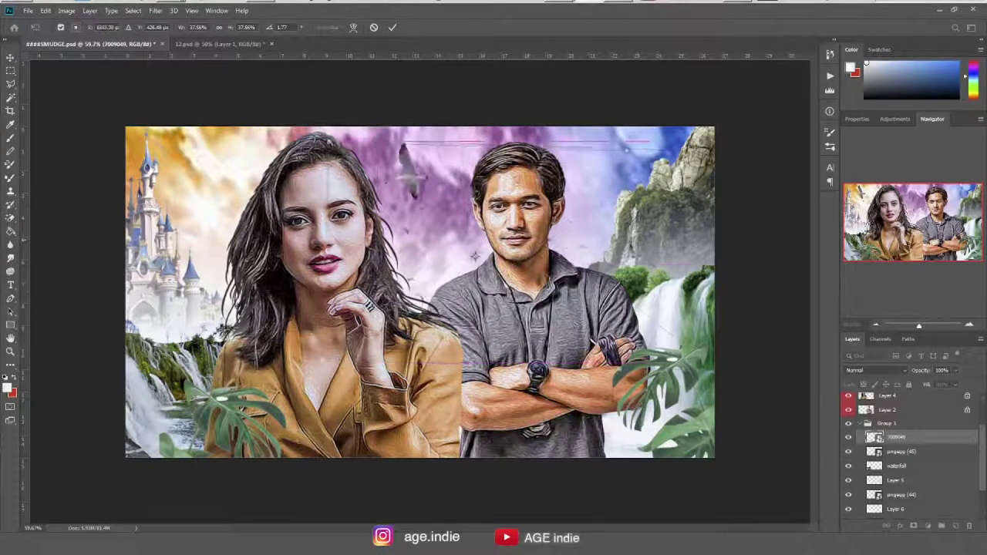
# Step: Brush lighter sky onto Layer 6 between the figures and left of the man's head
pyautogui.click(894, 482)
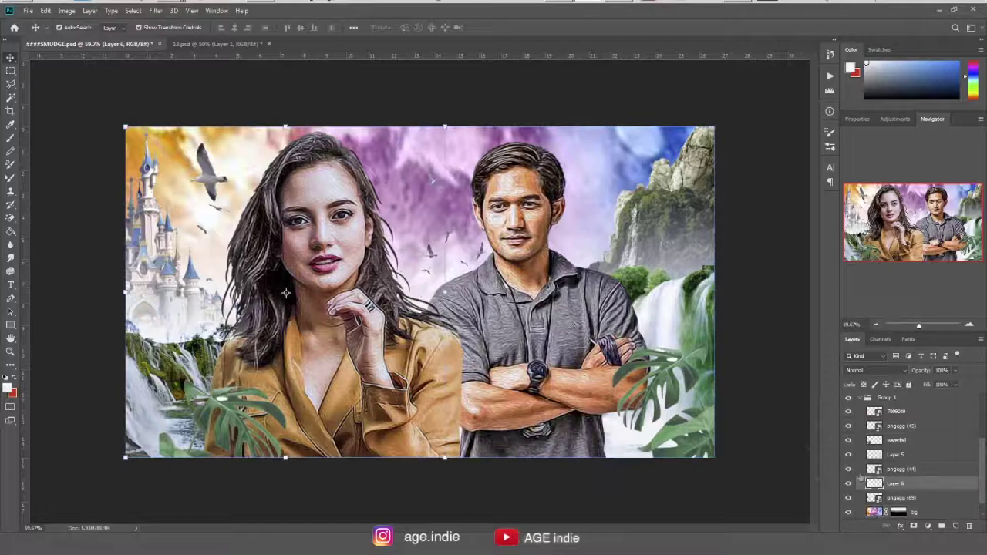
pyautogui.press('b')
pyautogui.moveTo(370, 154); pyautogui.dragTo(478, 293)
pyautogui.moveTo(555, 147); pyautogui.dragTo(648, 247)
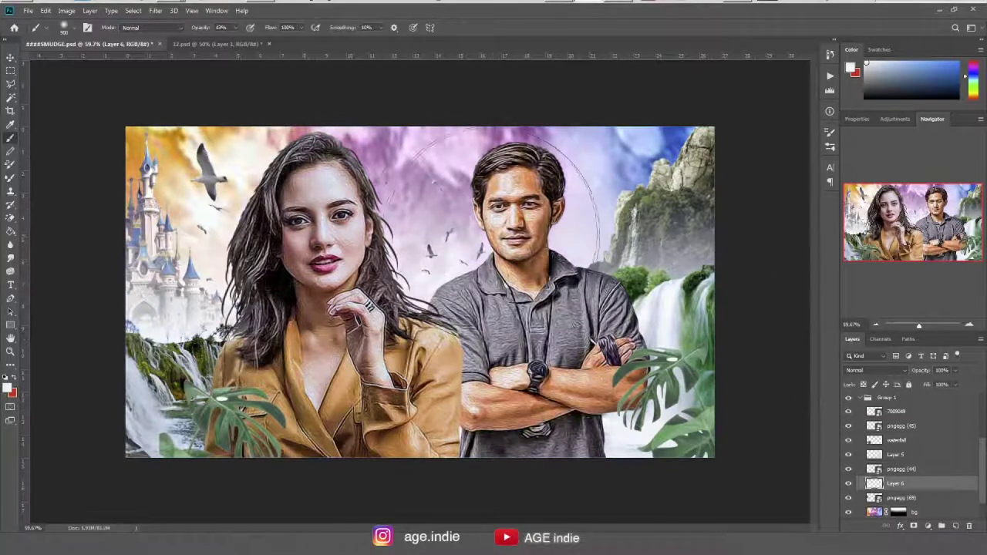
pyautogui.moveTo(502, 228); pyautogui.dragTo(440, 192)
pyautogui.press('v')
pyautogui.hotkey('alt', ',')
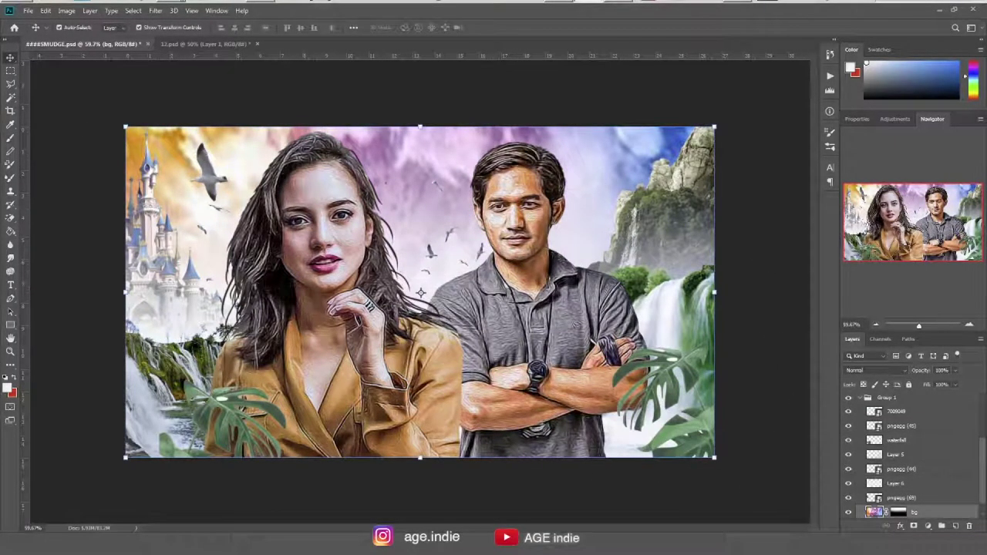
# Step: Place picture_frame_PNG210 at the top of Group 1, rotated 90° on the right side
pyautogui.moveTo(979, 335); pyautogui.dragTo(661, 335)
pyautogui.moveTo(617, 426); pyautogui.dragTo(661, 426)
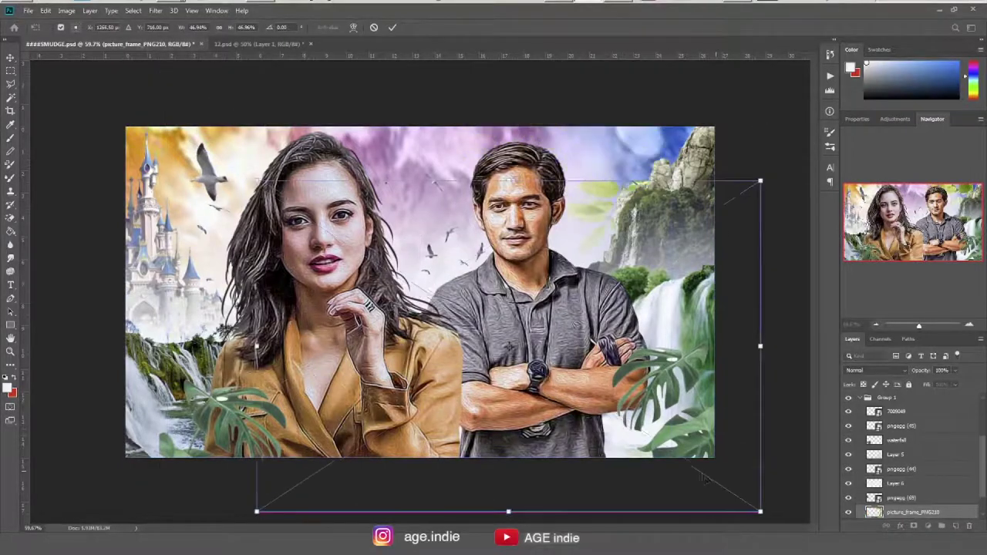
pyautogui.hotkey('ctrl', 't')
pyautogui.press('Return')
pyautogui.moveTo(912, 511); pyautogui.dragTo(937, 461)
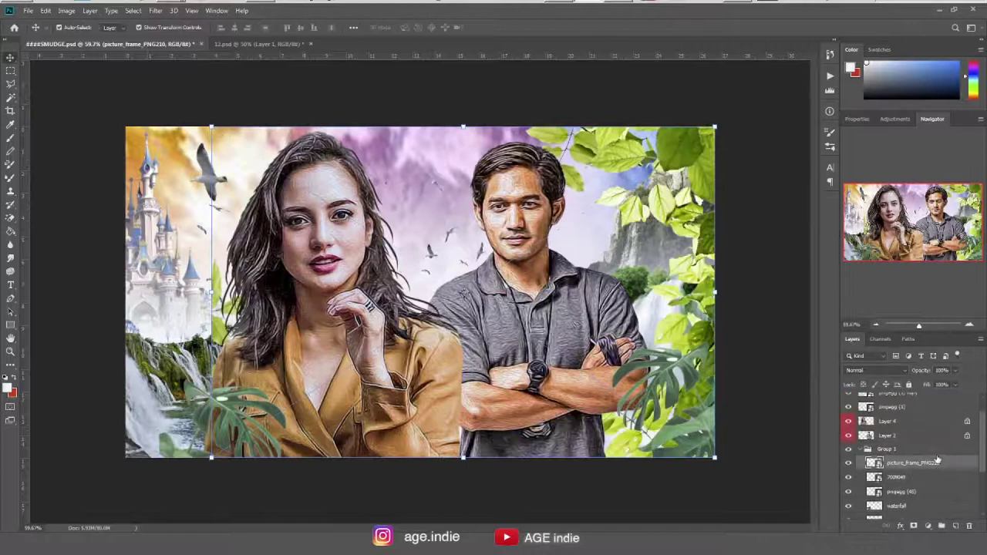
pyautogui.hotkey('ctrl', 't')
pyautogui.moveTo(666, 209); pyautogui.dragTo(816, 197)
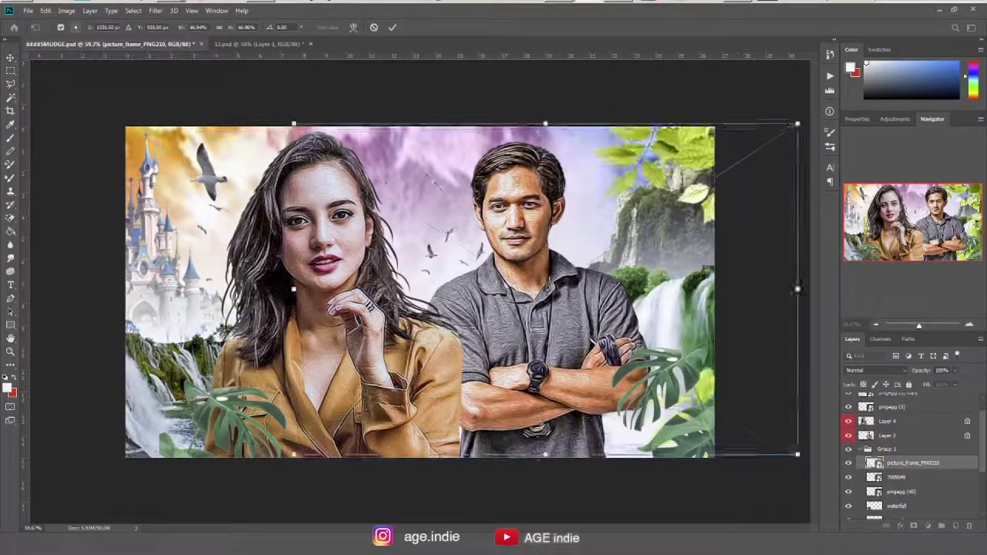
pyautogui.click(46, 10)
pyautogui.moveTo(59, 227)
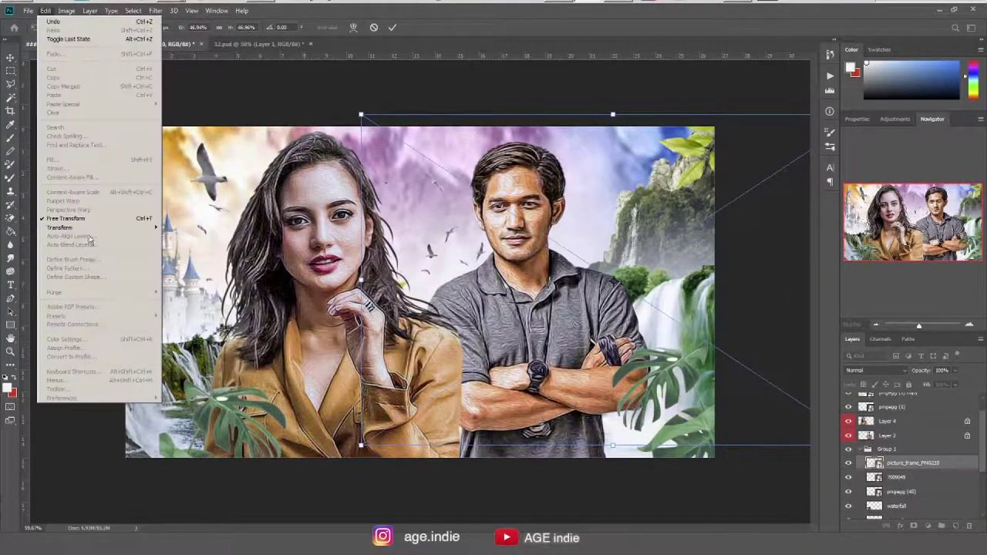
pyautogui.click(229, 313)
pyautogui.moveTo(616, 231)
pyautogui.mouseDown()
pyautogui.moveTo(493, 218)
pyautogui.moveTo(552, 210)
pyautogui.mouseUp()
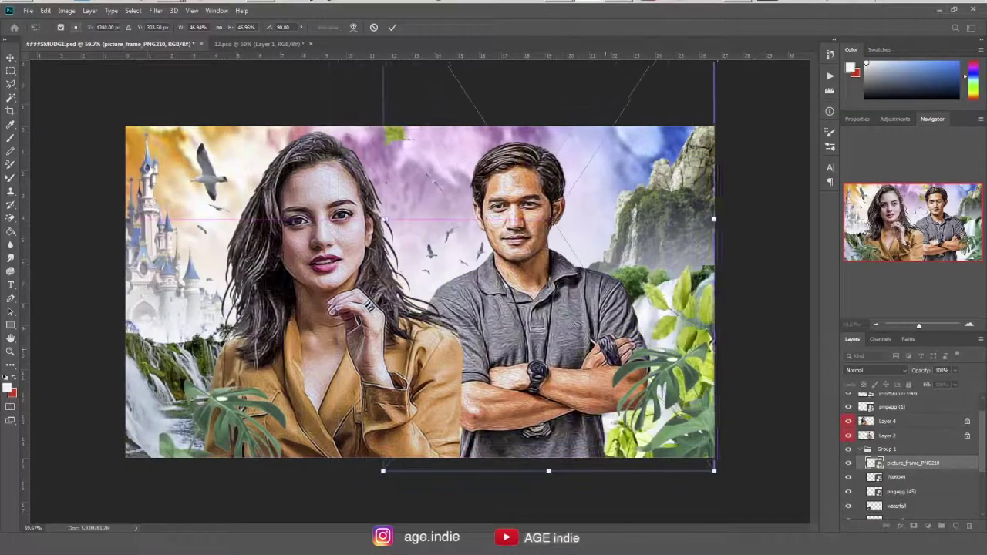
pyautogui.press('Return')
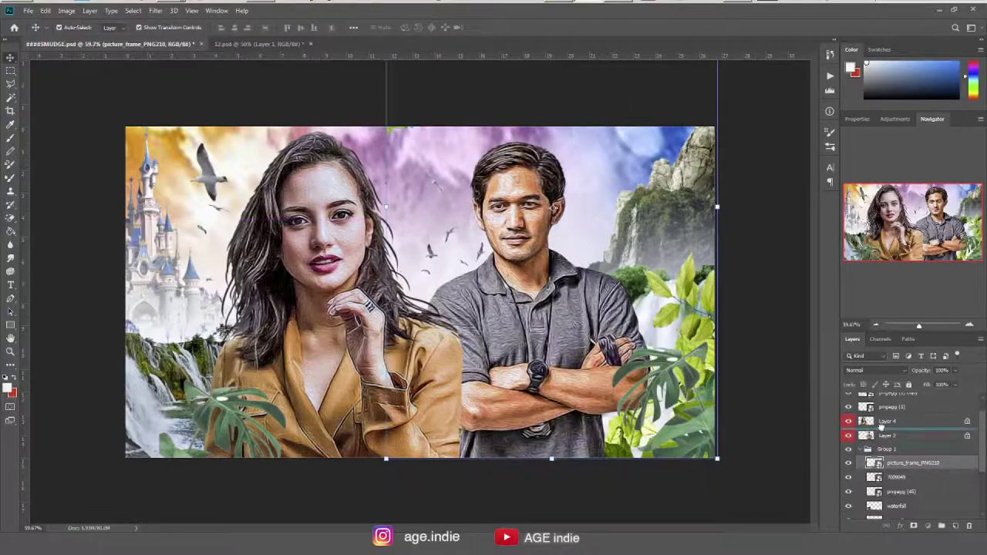
# Step: Move the leafy frame above Layer 2 and shrink it over the man's lower body
pyautogui.moveTo(881, 426); pyautogui.dragTo(881, 428)
pyautogui.hotkey('ctrl', 't')
pyautogui.moveTo(521, 445); pyautogui.dragTo(550, 486)
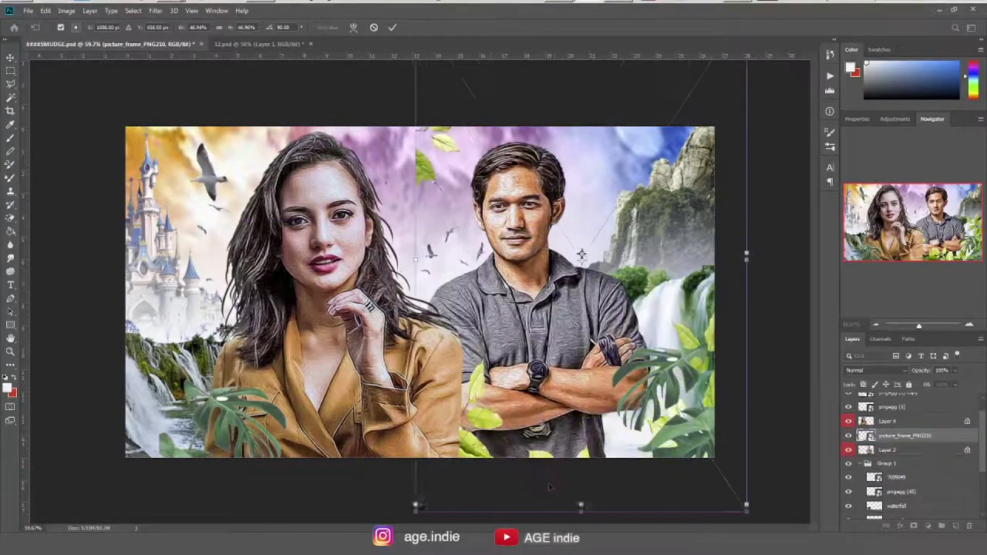
pyautogui.scroll(-5, 549, 486)
pyautogui.moveTo(571, 175); pyautogui.dragTo(537, 229)
pyautogui.hotkey('ctrl', '+')
pyautogui.hotkey('ctrl', '+')
pyautogui.hotkey('ctrl', '+')
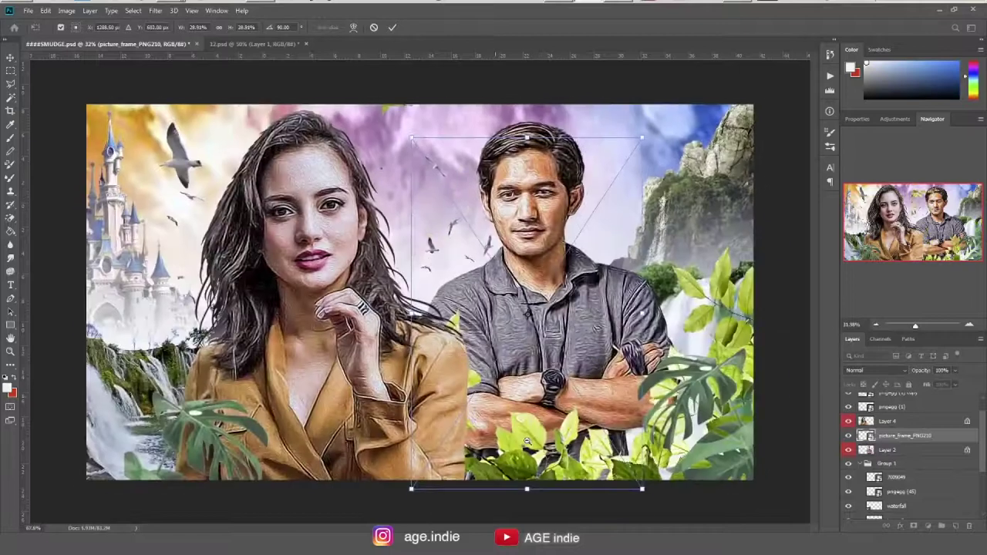
pyautogui.hotkey('shift', 'Right')
pyautogui.hotkey('shift', 'Right')
pyautogui.hotkey('shift', 'Right')
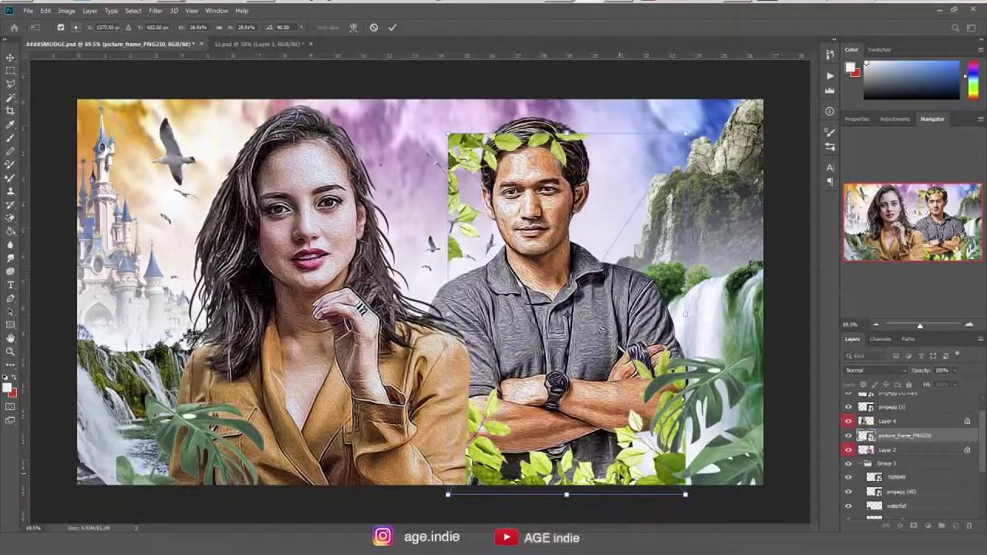
pyautogui.press('Return')
pyautogui.press('l')
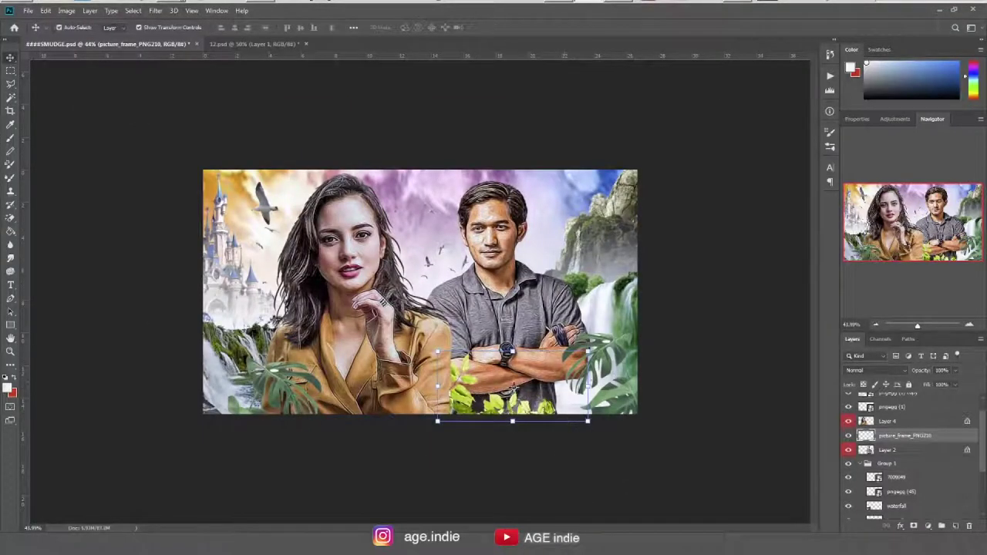
# Step: Darken the leaves with Hue/Saturation: Hue +39, Lightness -23
pyautogui.hotkey('ctrl', 'u')
pyautogui.moveTo(700, 467); pyautogui.dragTo(693, 465)
pyautogui.moveTo(648, 342); pyautogui.dragTo(690, 332)
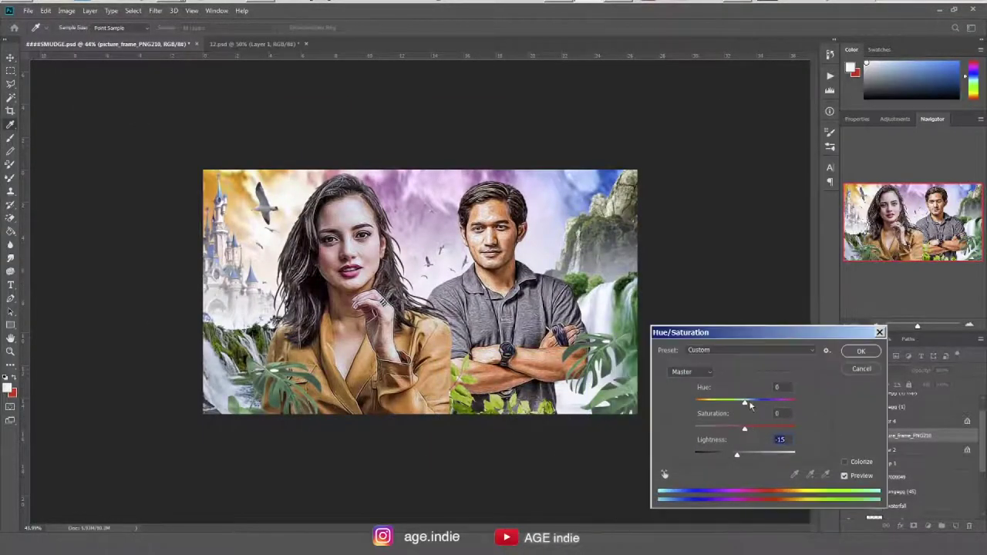
pyautogui.moveTo(737, 460); pyautogui.dragTo(734, 461)
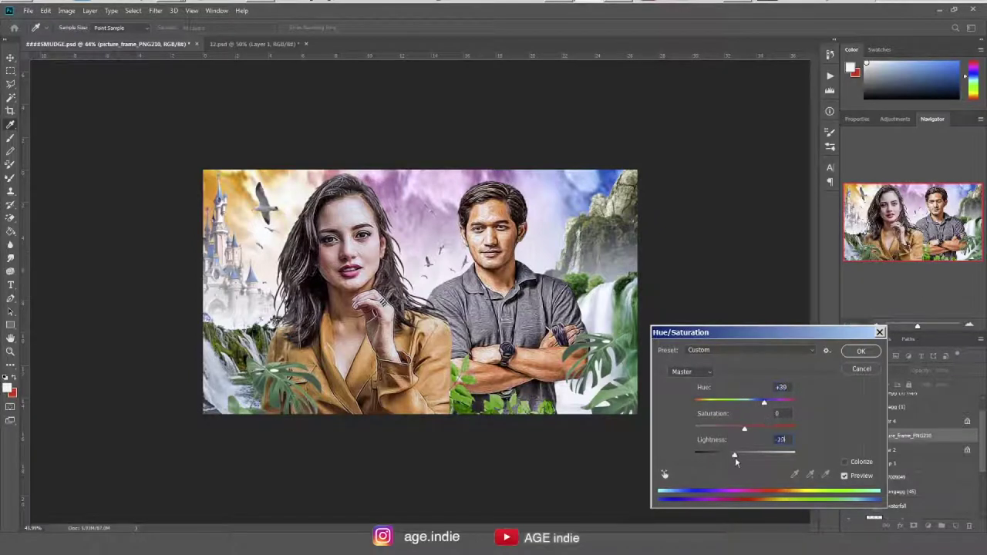
# Step: Apply the leaf colour change, then try duplicating the lower-right leaf and cancel the transform
pyautogui.press('Return')
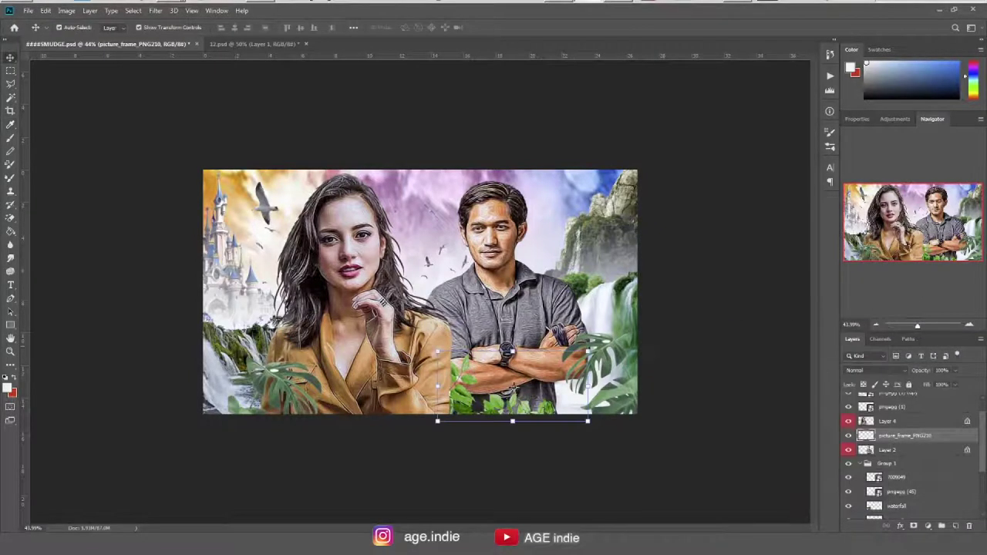
pyautogui.click(628, 352)
pyautogui.hotkey('ctrl', 'j')
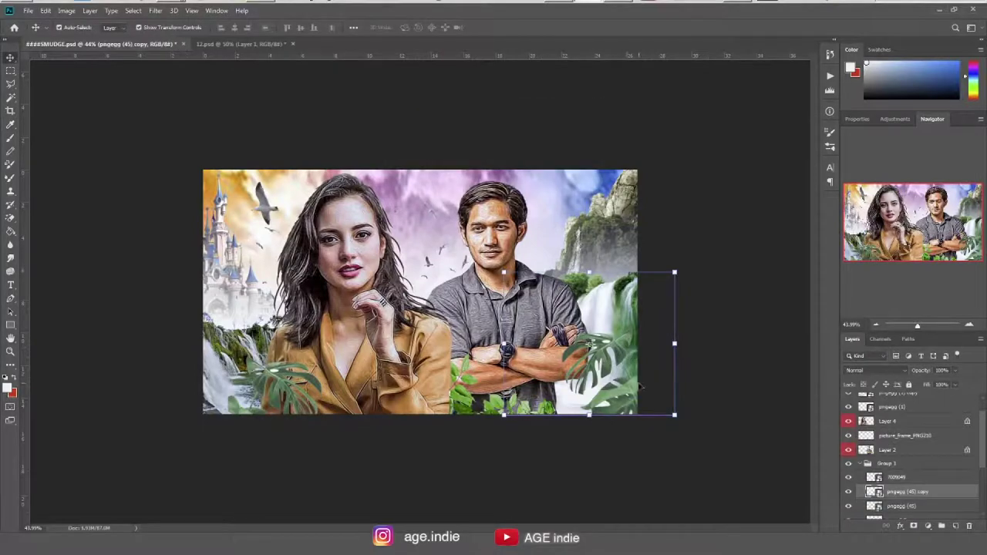
pyautogui.hotkey('ctrl', 't')
pyautogui.click(374, 27)
pyautogui.click(274, 390)
# Step: Copy the pngegg (1) plant leaf under the woman's layer and place it between the two people
pyautogui.keyDown('alt'); pyautogui.moveTo(239, 414); pyautogui.dragTo(285, 446); pyautogui.keyUp('alt')
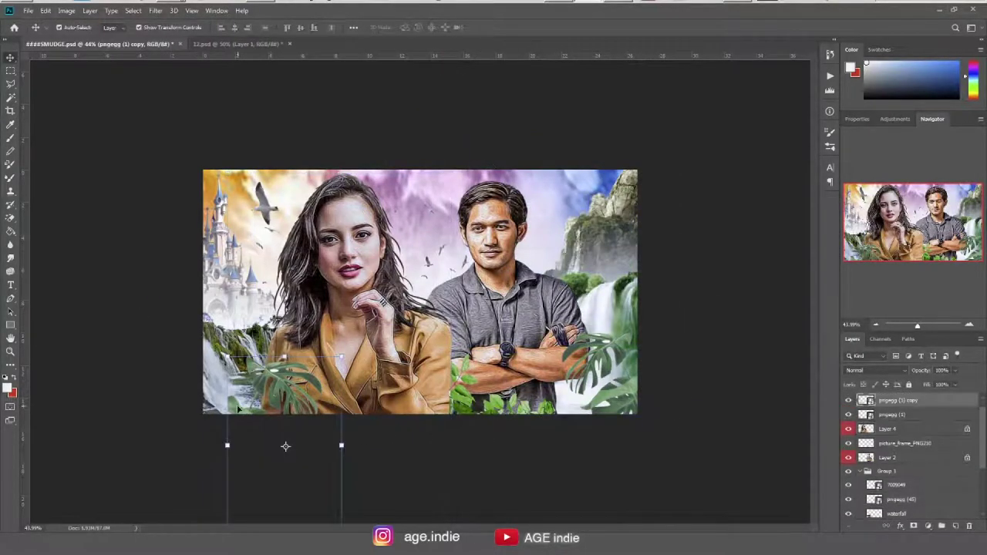
pyautogui.hotkey('ctrl', 't')
pyautogui.moveTo(874, 406); pyautogui.dragTo(879, 439)
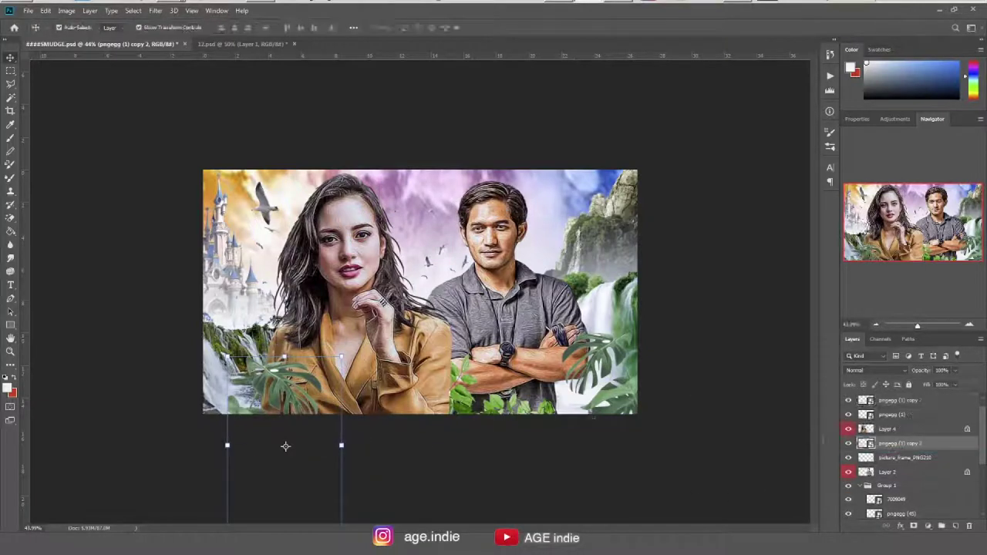
pyautogui.moveTo(284, 447)
pyautogui.mouseDown()
pyautogui.moveTo(490, 339)
pyautogui.moveTo(447, 317)
pyautogui.moveTo(475, 332)
pyautogui.mouseUp()
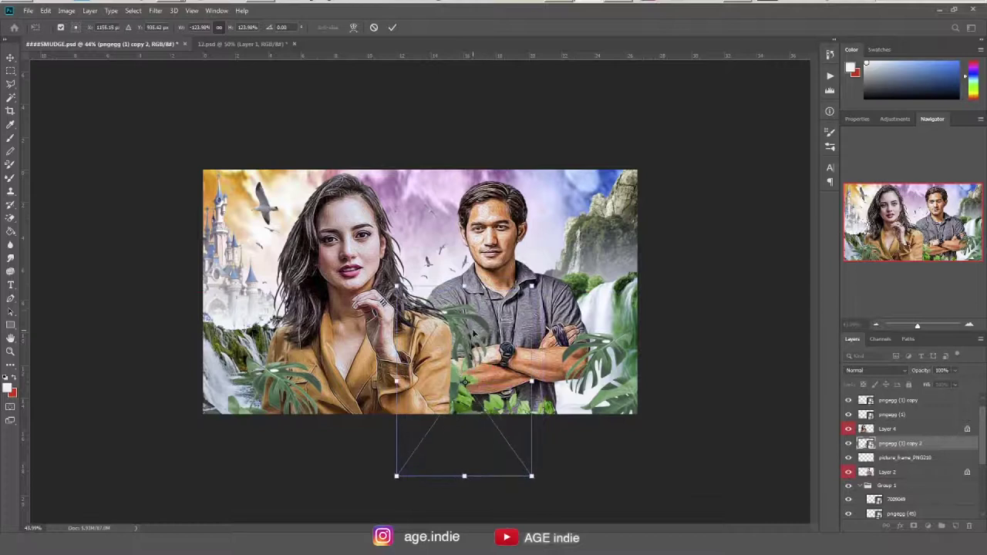
pyautogui.moveTo(464, 381)
pyautogui.mouseDown()
pyautogui.moveTo(493, 388)
pyautogui.moveTo(468, 386)
pyautogui.mouseUp()
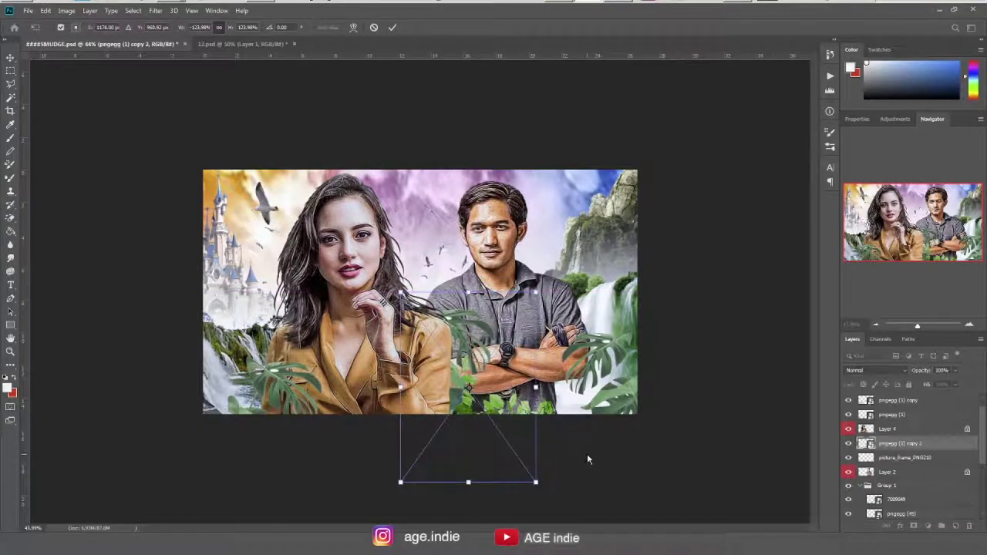
pyautogui.press('Return')
# Step: Duplicate picture_frame_PNG210, flip the copy horizontally, and move it left over the woman's jacket
pyautogui.click(494, 413)
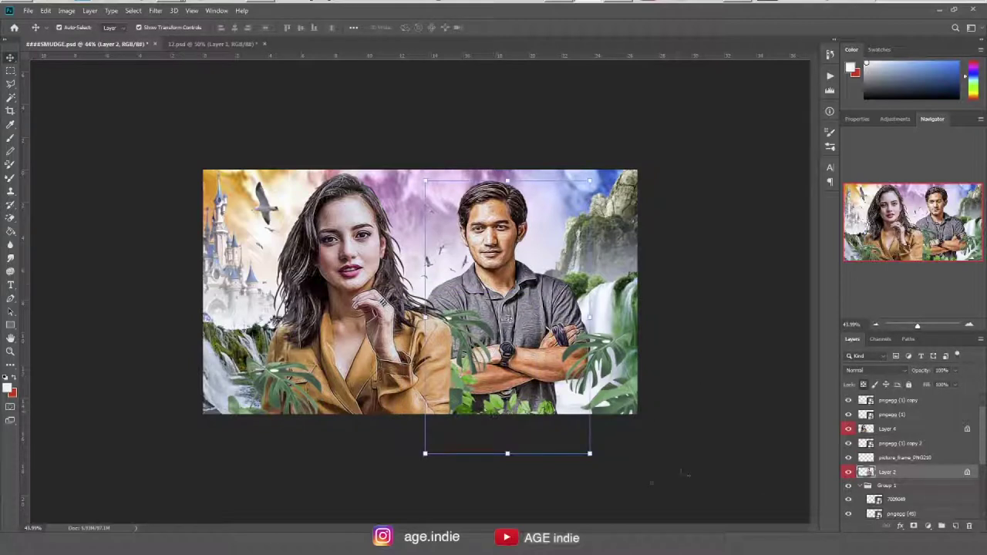
pyautogui.click(551, 416)
pyautogui.hotkey('ctrl', 'alt', 'j')
pyautogui.press('Return')
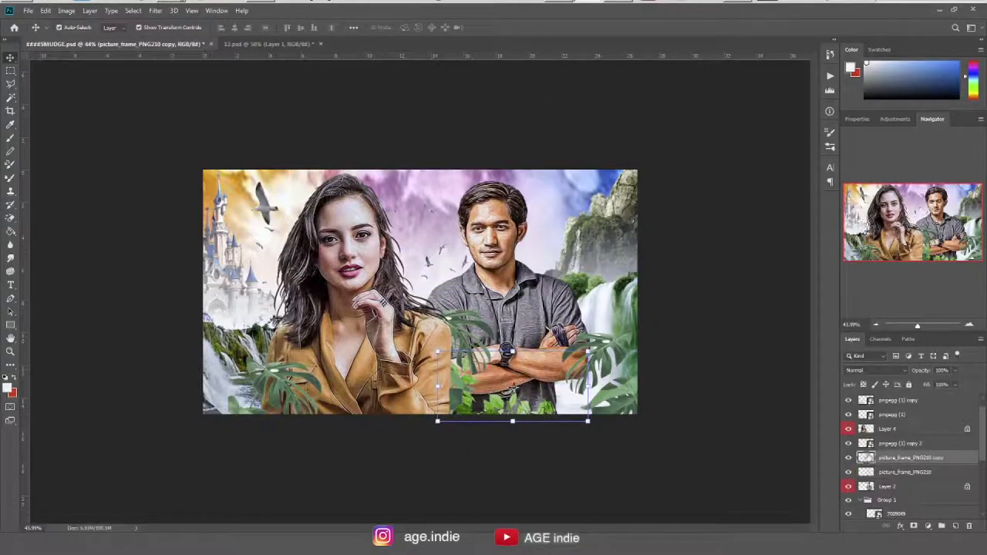
pyautogui.click(46, 10)
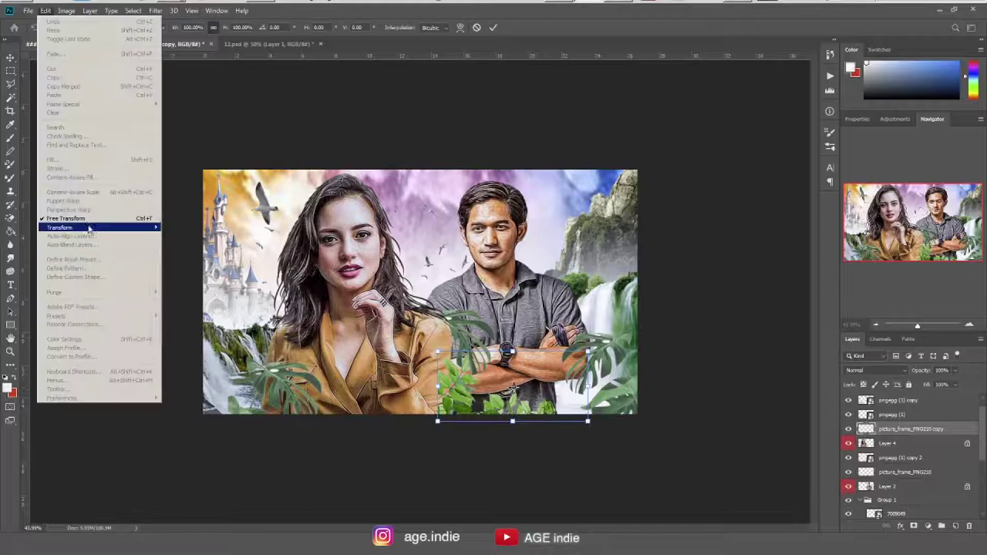
pyautogui.click(193, 334)
pyautogui.hotkey('ctrl', '+')
pyautogui.hotkey('ctrl', '+')
pyautogui.moveTo(561, 434)
pyautogui.mouseDown()
pyautogui.moveTo(421, 443)
pyautogui.moveTo(420, 434)
pyautogui.mouseUp()
pyautogui.press('Return')
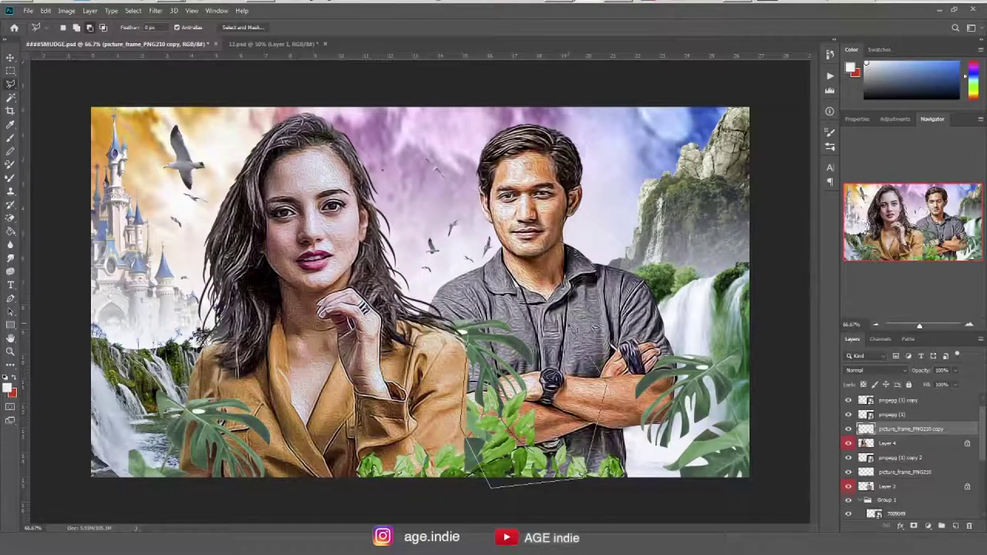
pyautogui.scroll(-2, 420, 292)
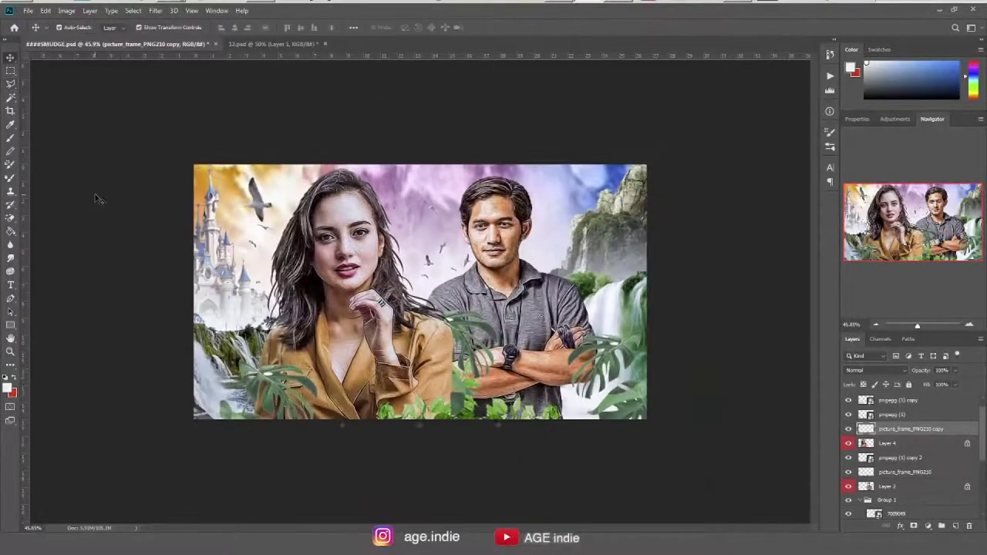
pyautogui.click(497, 255)
# Step: Paste the sun light above the man, enlarge it to about 136%, and blend it in Screen
pyautogui.hotkey('ctrl', 'v')
pyautogui.hotkey('ctrl', 't')
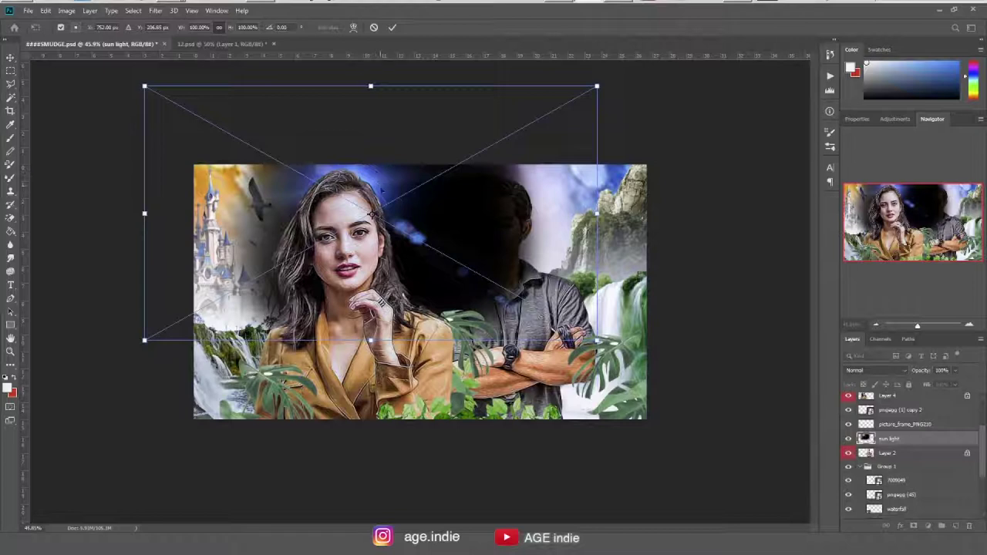
pyautogui.moveTo(115, 329); pyautogui.dragTo(91, 359)
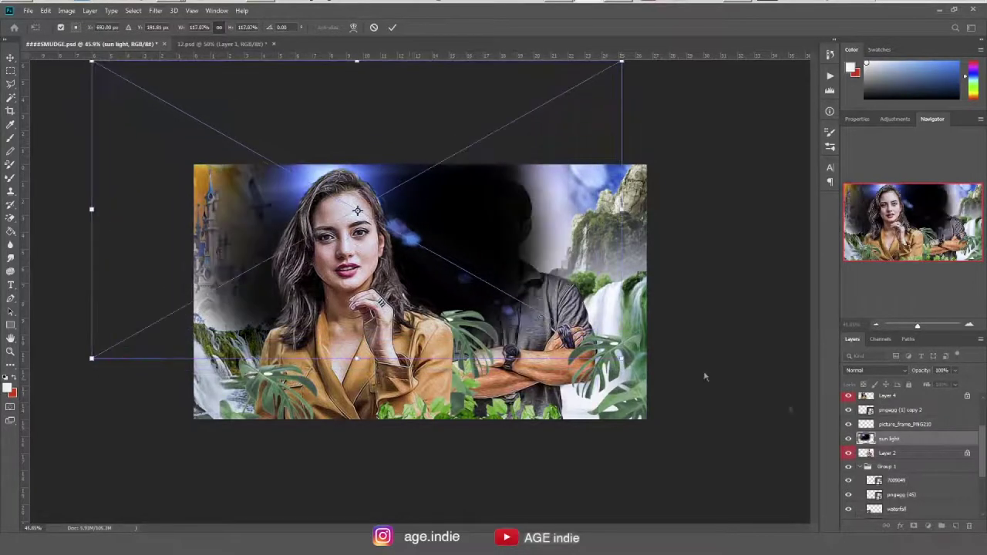
pyautogui.click(879, 370)
pyautogui.click(871, 353)
pyautogui.moveTo(621, 358)
pyautogui.mouseDown()
pyautogui.moveTo(679, 383)
pyautogui.moveTo(663, 435)
pyautogui.mouseUp()
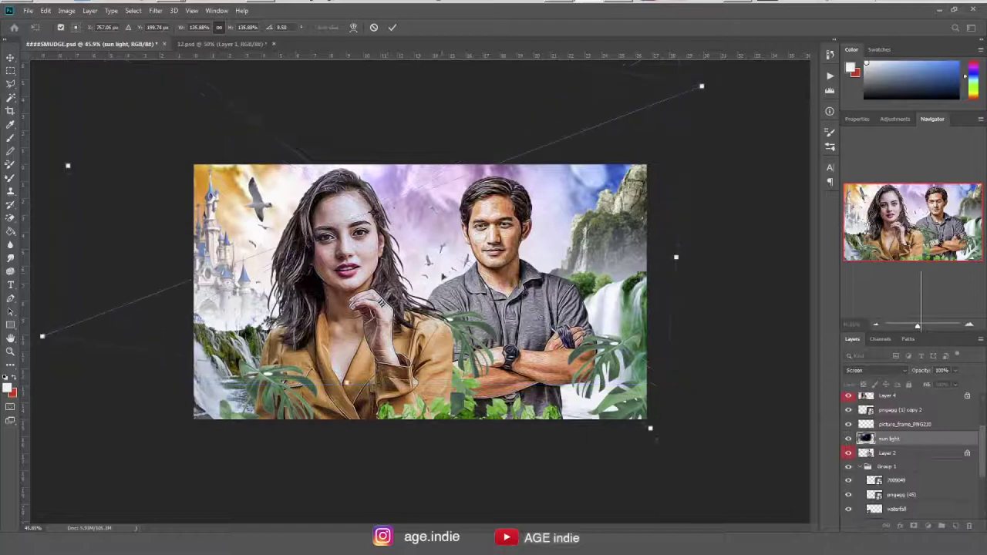
pyautogui.press('Return')
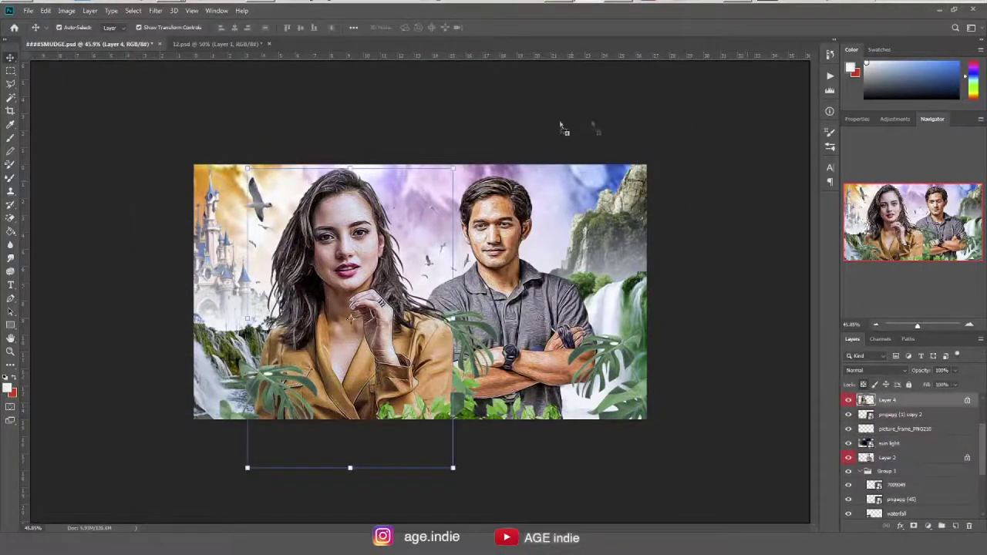
# Step: Blend light atas in Screen, then flip a light layer vertically and enlarge it to about 119.5%
pyautogui.click(875, 370)
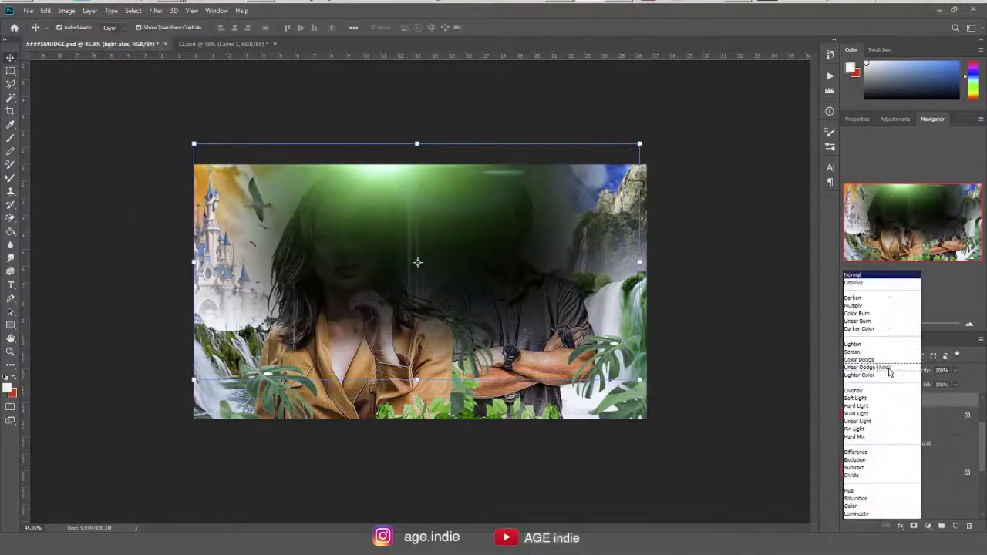
pyautogui.click(871, 351)
pyautogui.press('Return')
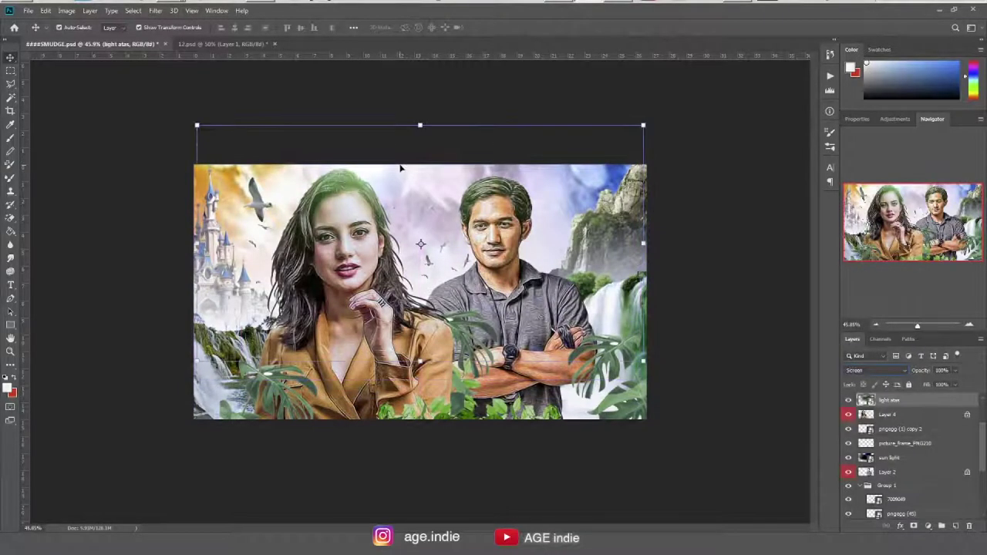
pyautogui.click(887, 472)
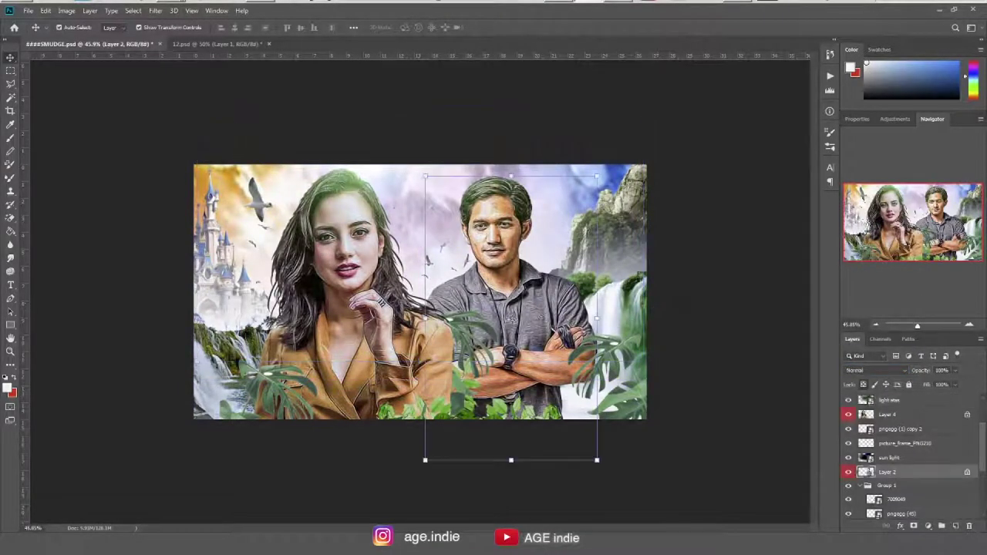
pyautogui.click(46, 11)
pyautogui.moveTo(59, 228)
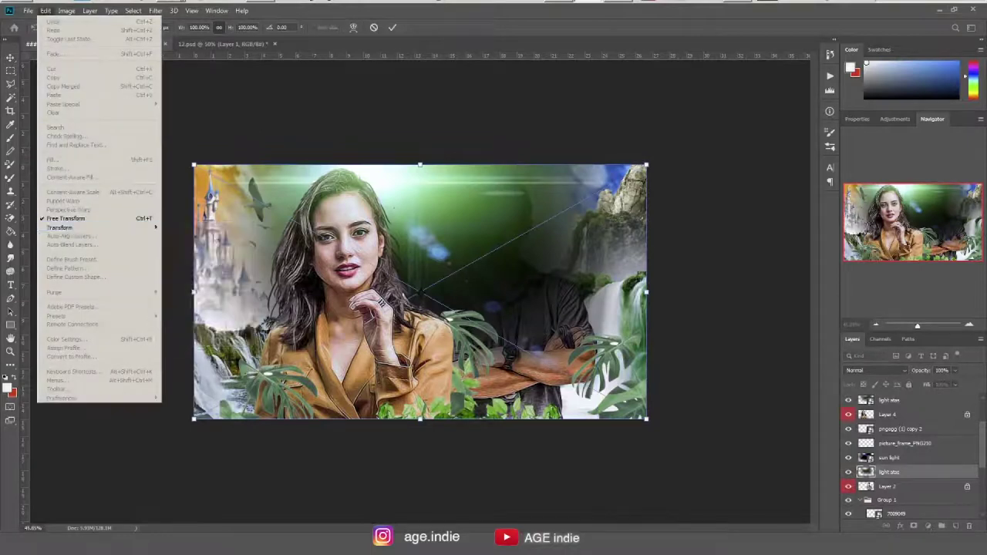
pyautogui.click(196, 343)
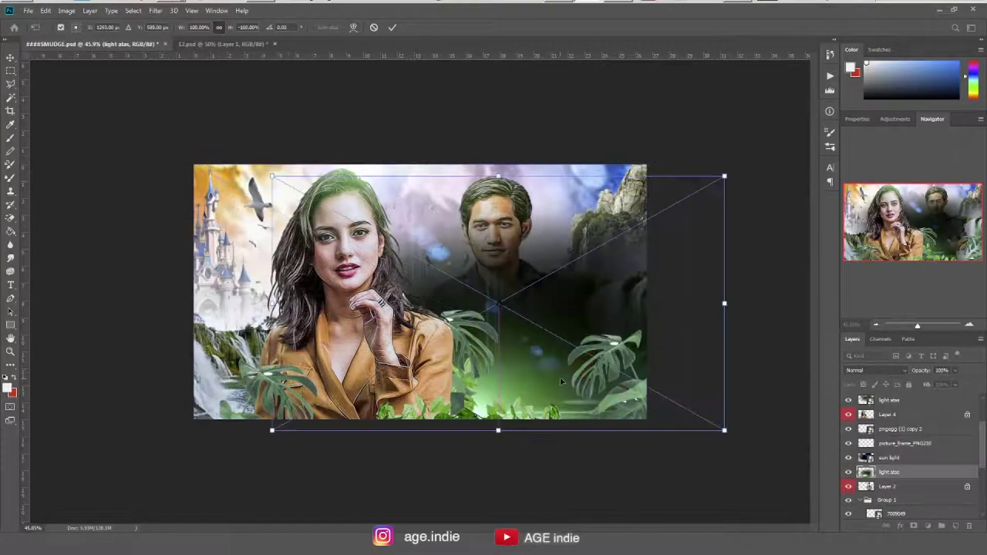
pyautogui.moveTo(275, 172); pyautogui.dragTo(168, 115)
pyautogui.moveTo(493, 347)
pyautogui.mouseDown()
pyautogui.moveTo(555, 362)
pyautogui.moveTo(551, 351)
pyautogui.mouseUp()
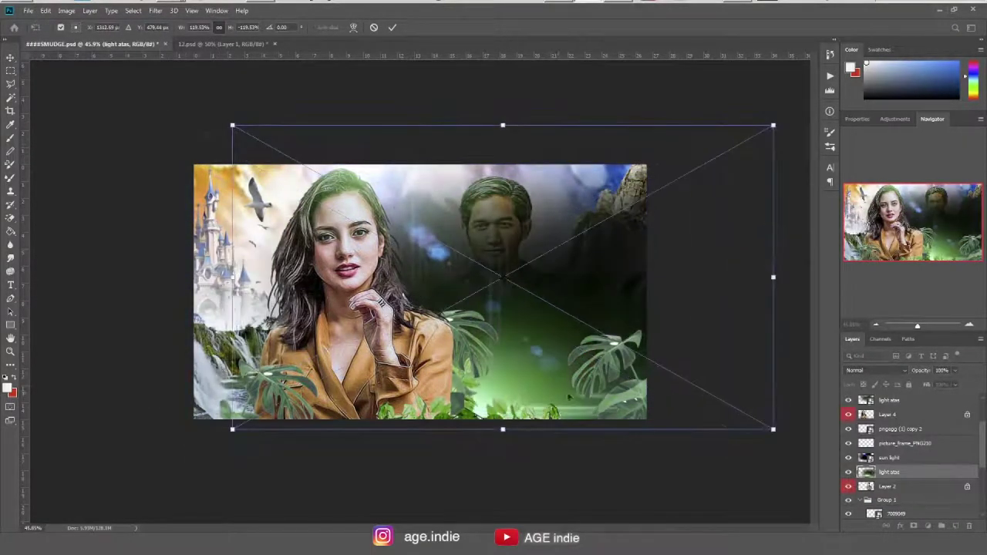
# Step: Set the flipped light to Screen, shift it slightly left and stretch it taller
pyautogui.click(887, 370)
pyautogui.click(869, 352)
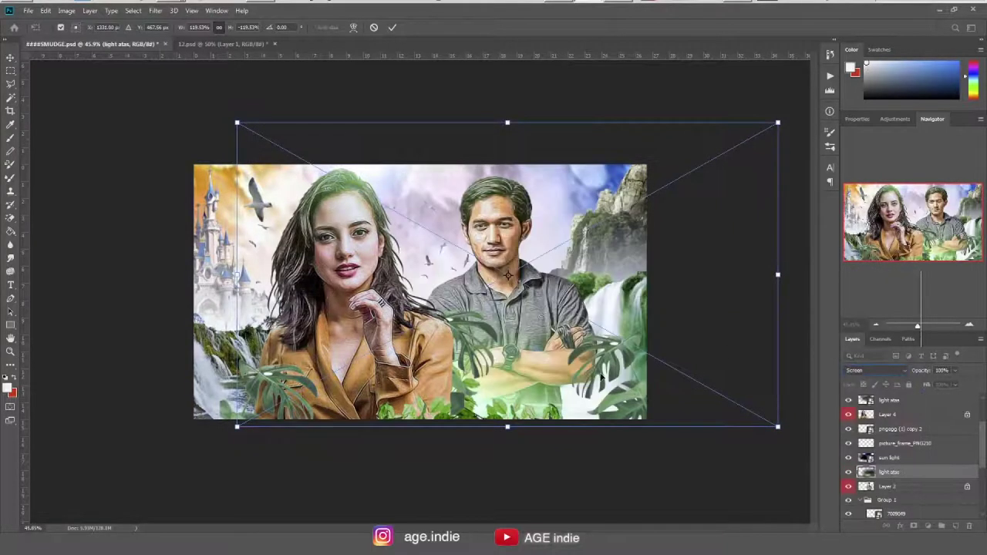
pyautogui.moveTo(498, 389); pyautogui.dragTo(481, 391)
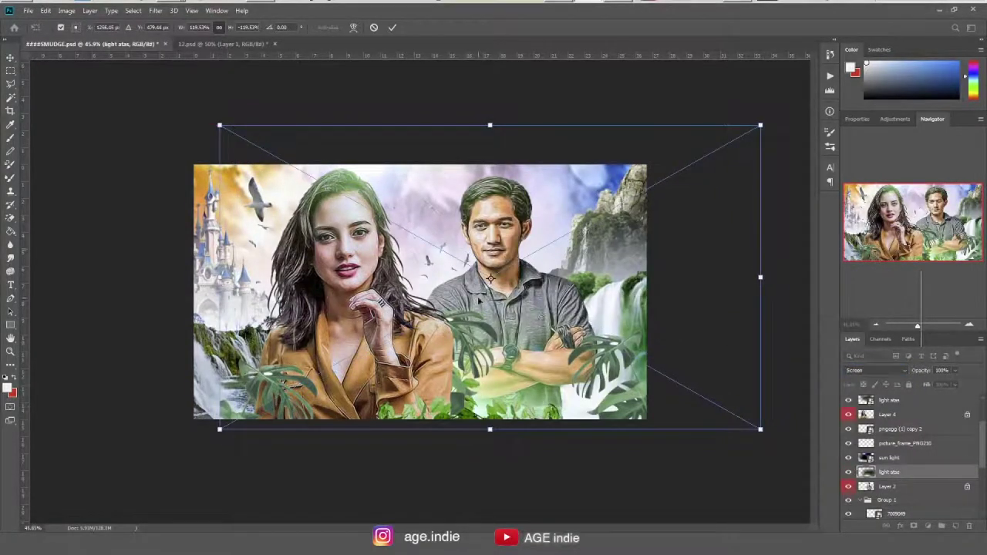
pyautogui.moveTo(478, 299); pyautogui.dragTo(484, 292)
pyautogui.moveTo(477, 120); pyautogui.dragTo(478, 67)
pyautogui.moveTo(748, 423); pyautogui.dragTo(740, 433)
pyautogui.press('Return')
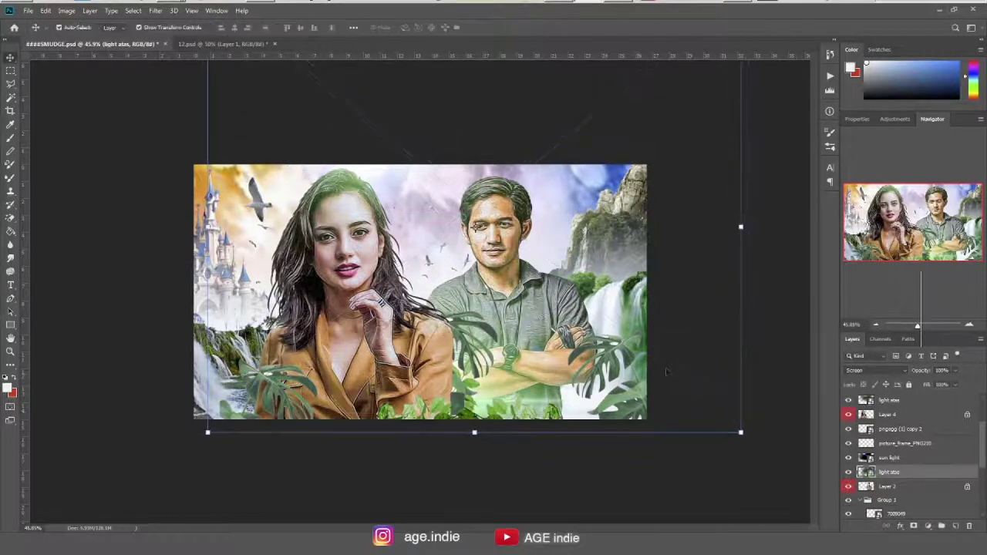
# Step: Duplicate light atas and move the copy left, narrowing its width
pyautogui.click(734, 384)
pyautogui.click(499, 392)
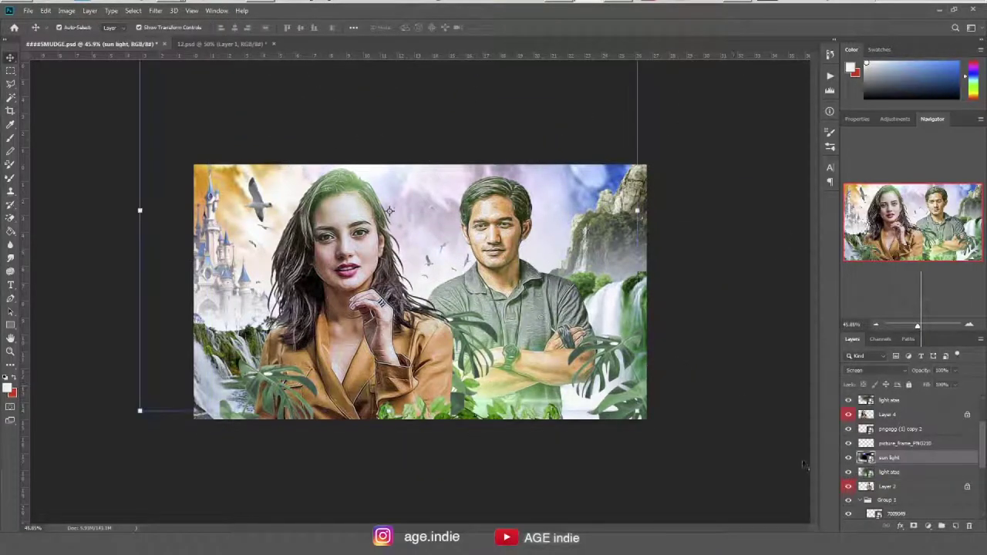
pyautogui.hotkey('ctrl', 'j')
pyautogui.hotkey('ctrl', 't')
pyautogui.moveTo(568, 416)
pyautogui.mouseDown()
pyautogui.moveTo(416, 438)
pyautogui.moveTo(440, 438)
pyautogui.mouseUp()
pyautogui.moveTo(620, 230); pyautogui.dragTo(507, 216)
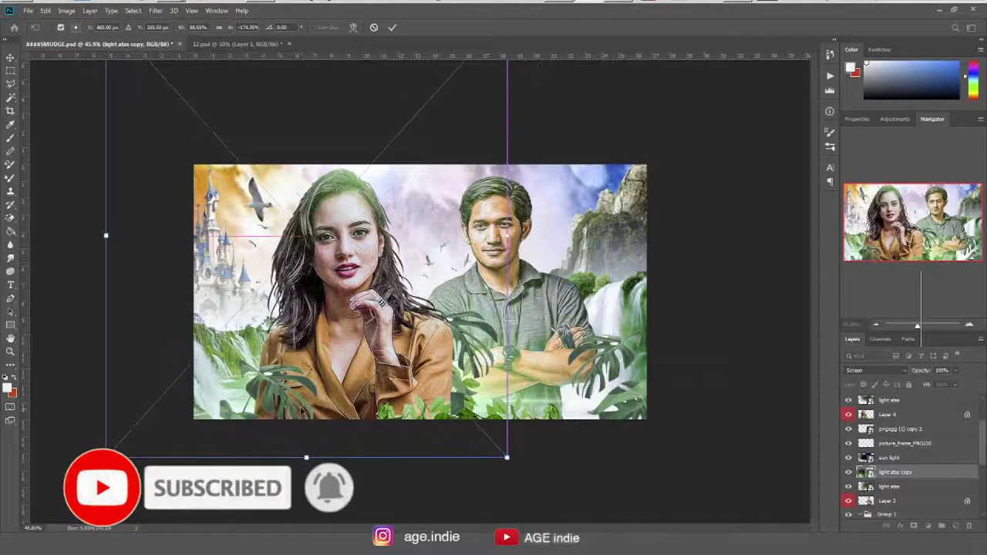
pyautogui.moveTo(303, 389); pyautogui.dragTo(314, 389)
pyautogui.press('Return')
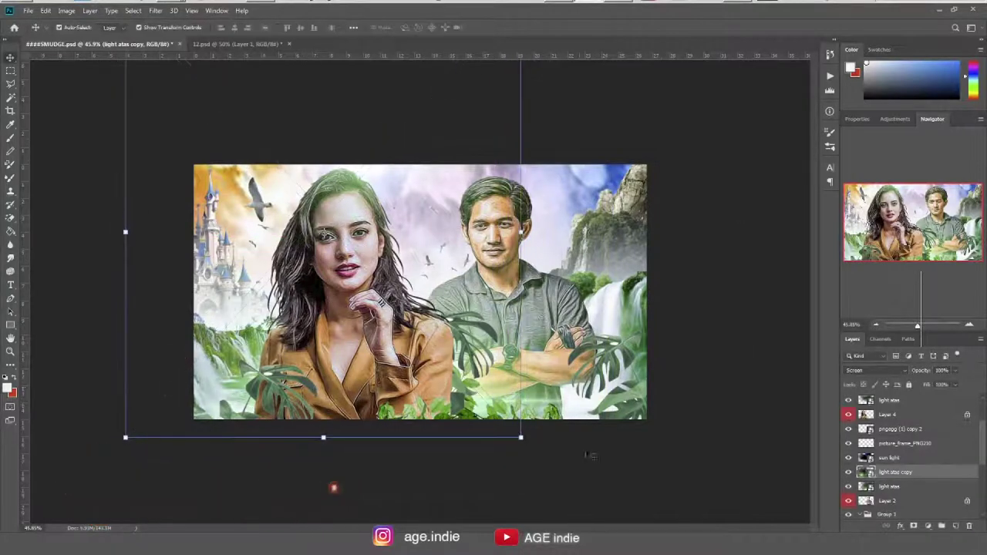
# Step: Add a new Layer 7 above Layer 4, set to Overlay and clipped to the portrait
pyautogui.click(894, 414)
pyautogui.click(956, 527)
pyautogui.click(875, 370)
pyautogui.click(871, 436)
pyautogui.moveTo(889, 415); pyautogui.dragTo(898, 417)
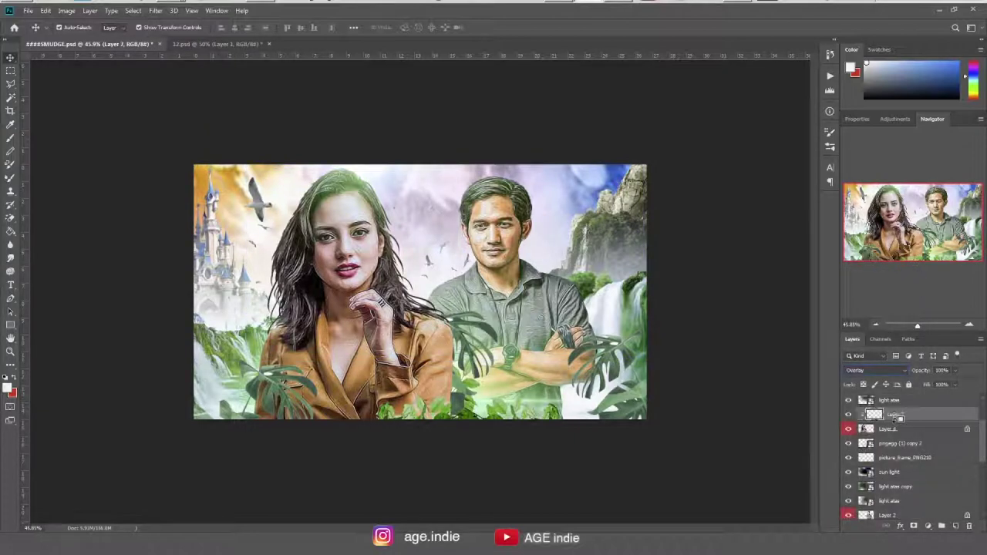
pyautogui.click(11, 137)
pyautogui.scroll(2, 332, 131)
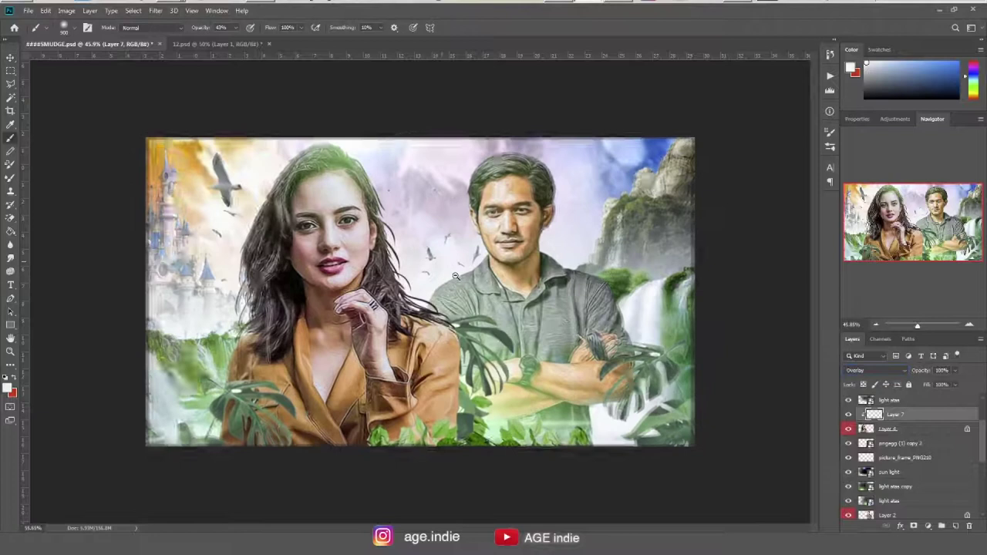
# Step: Paint sampled sky blues, orange-gold and foliage green over the woman, then merge down
pyautogui.keyDown('alt'); pyautogui.click(622, 173); pyautogui.keyUp('alt')
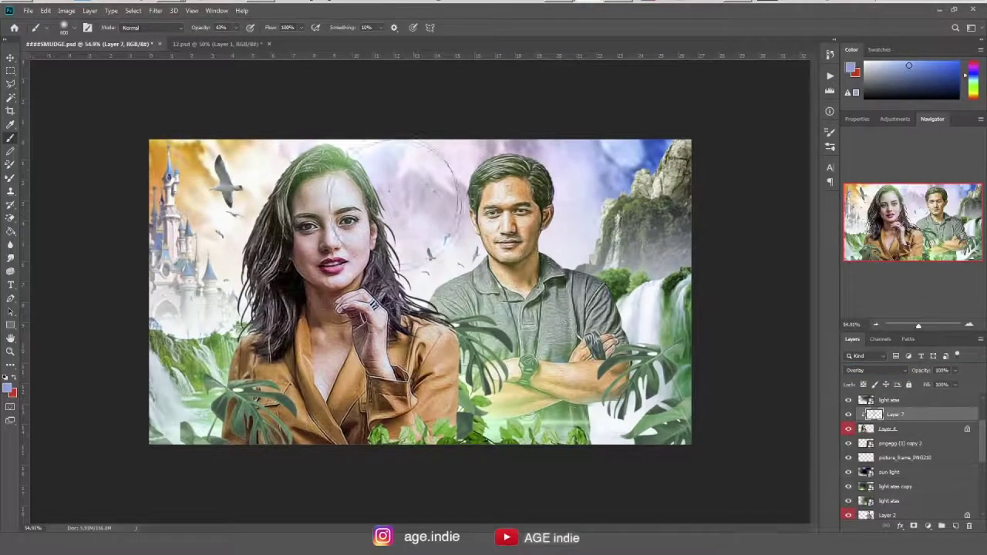
pyautogui.keyDown('alt'); pyautogui.click(387, 287); pyautogui.keyUp('alt')
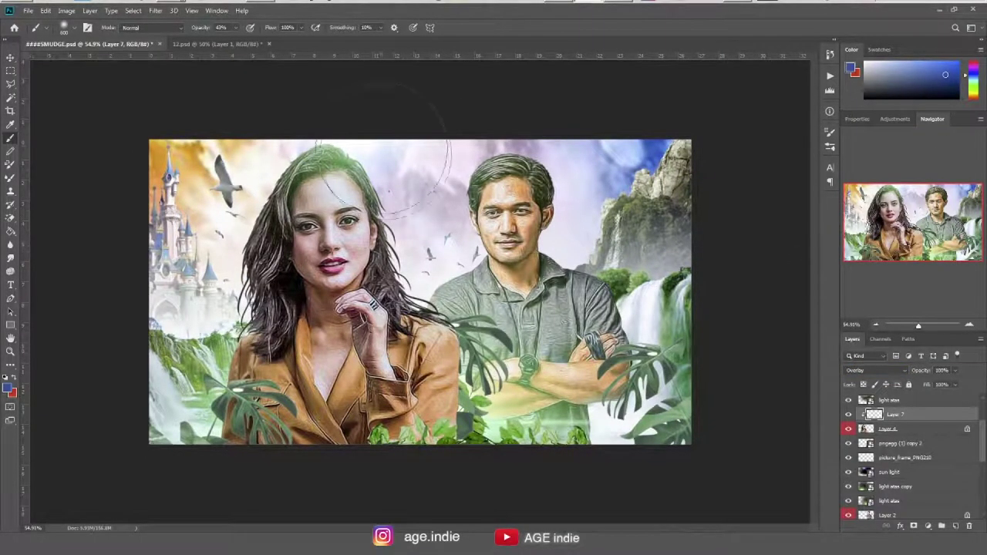
pyautogui.keyDown('alt'); pyautogui.click(174, 150); pyautogui.keyUp('alt')
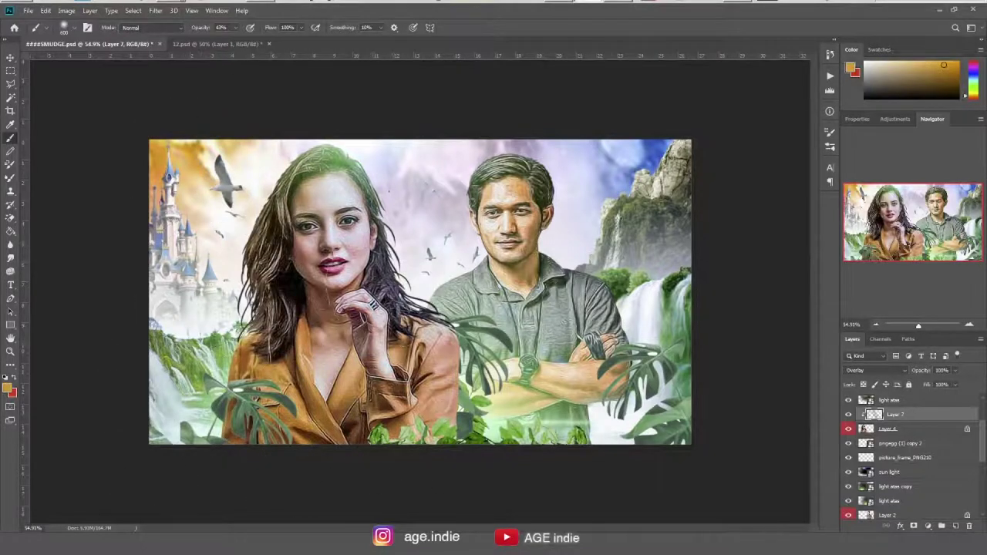
pyautogui.keyDown('alt'); pyautogui.click(193, 399); pyautogui.keyUp('alt')
pyautogui.keyDown('alt'); pyautogui.click(651, 141); pyautogui.keyUp('alt')
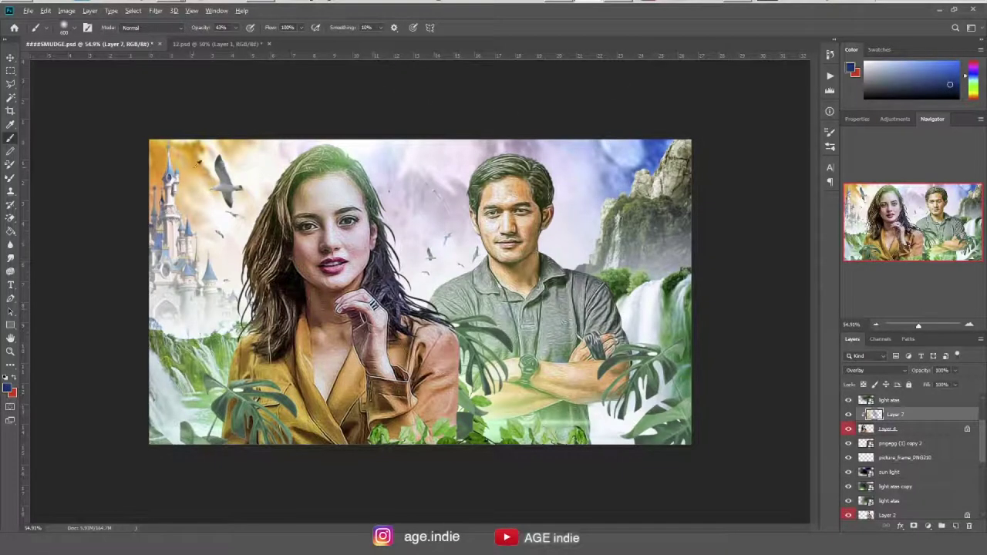
pyautogui.keyDown('alt'); pyautogui.click(199, 162); pyautogui.keyUp('alt')
pyautogui.rightClick(915, 430)
pyautogui.click(817, 399)
# Step: Give the woman's Layer 7 a red colour label
pyautogui.rightClick(876, 420)
pyautogui.click(779, 441)
pyautogui.press('v')
# Step: Add a new Overlay layer, Layer 8, clipped to the man's Layer 2
pyautogui.click(868, 502)
pyautogui.hotkey('ctrl', 'shift', 'alt', 'n')
pyautogui.click(875, 370)
pyautogui.click(871, 389)
pyautogui.scroll(-2, 894, 438)
pyautogui.keyDown('alt'); pyautogui.click(893, 439); pyautogui.keyUp('alt')
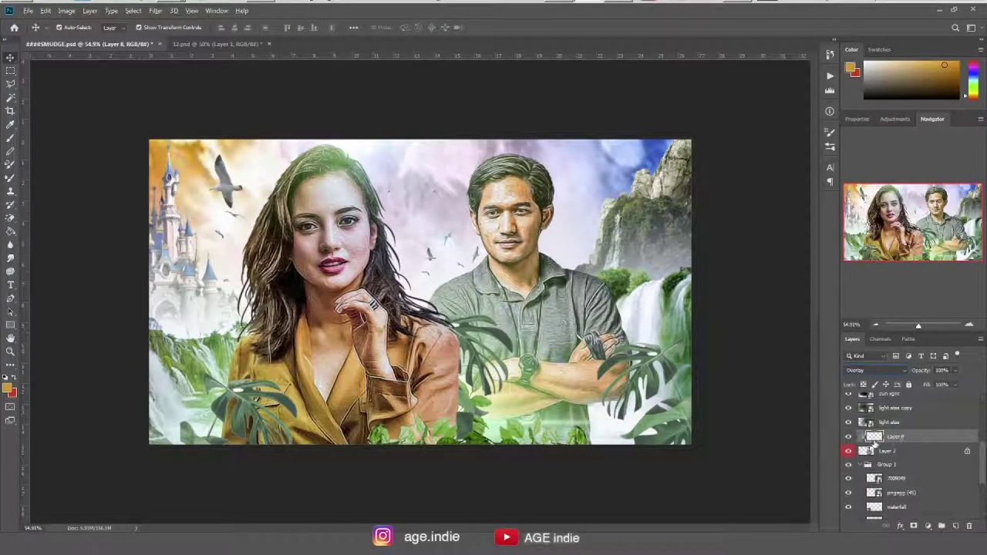
# Step: Brush sampled sky blue, muted green and orange-yellow tints over the man
pyautogui.click(10, 138)
pyautogui.keyDown('alt'); pyautogui.click(659, 143); pyautogui.keyUp('alt')
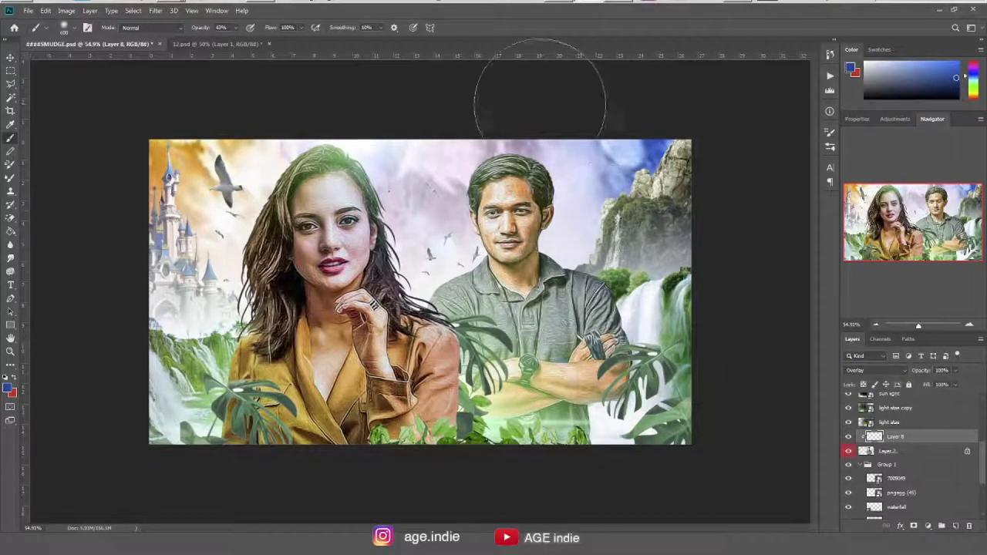
pyautogui.keyDown('alt'); pyautogui.click(678, 173); pyautogui.keyUp('alt')
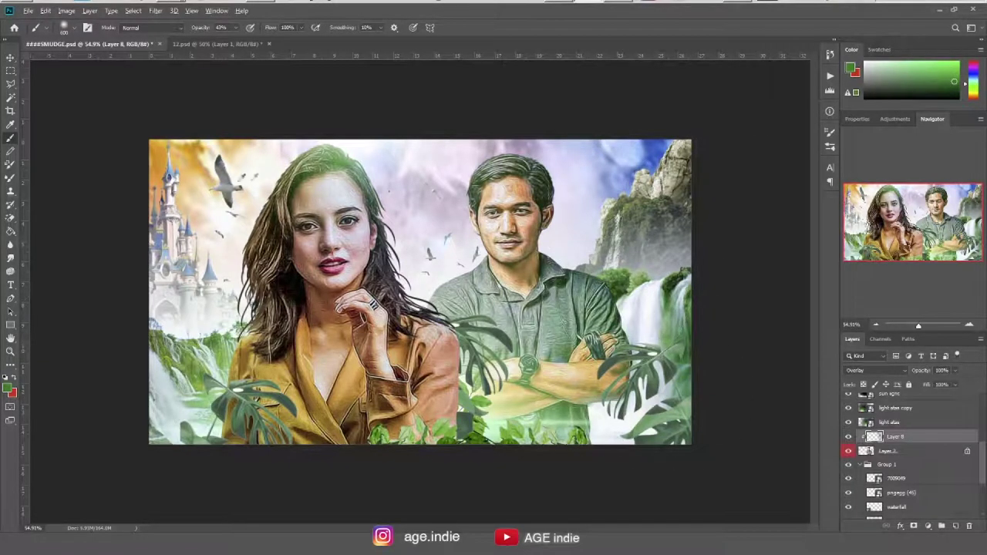
pyautogui.keyDown('alt'); pyautogui.click(189, 143); pyautogui.keyUp('alt')
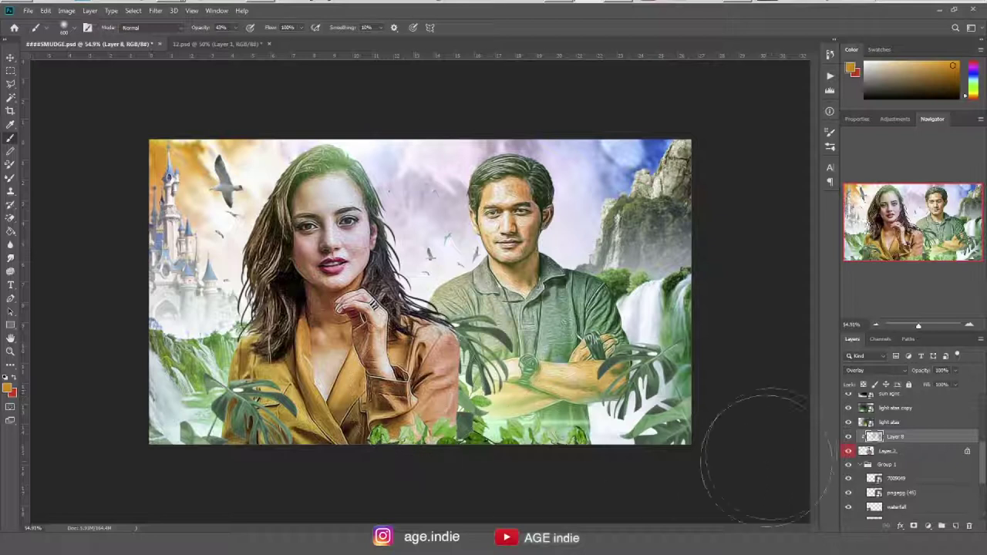
# Step: Merge the tint layer down into the man's portrait and label Layer 8 red
pyautogui.press('v')
pyautogui.rightClick(922, 451)
pyautogui.click(905, 323)
pyautogui.rightClick(923, 440)
pyautogui.click(864, 381)
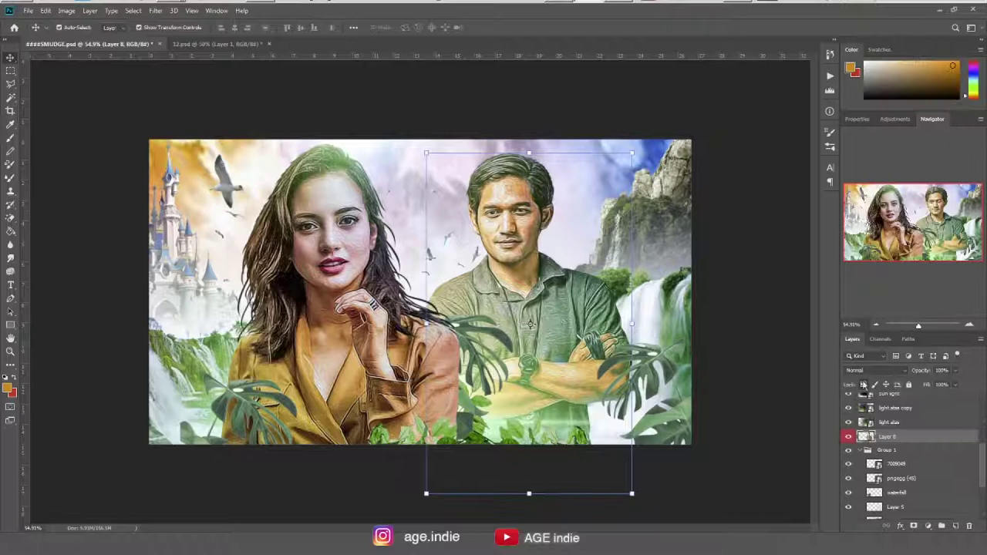
# Step: Group the selected remaining layers into Group 4
pyautogui.scroll(1, 859, 452)
pyautogui.hotkey('ctrl', 'g')
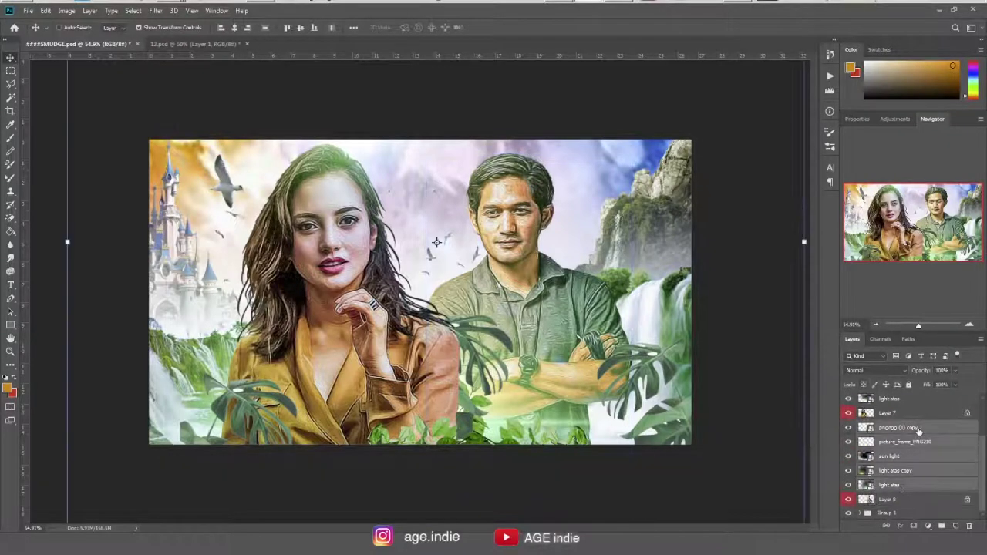
pyautogui.click(898, 413)
pyautogui.keyDown('shift'); pyautogui.click(891, 456); pyautogui.keyUp('shift')
pyautogui.hotkey('ctrl', 'g')
# Step: On Layer 7, smudge the woman's nose, right cheek, ear and jawline smooth
pyautogui.click(887, 425)
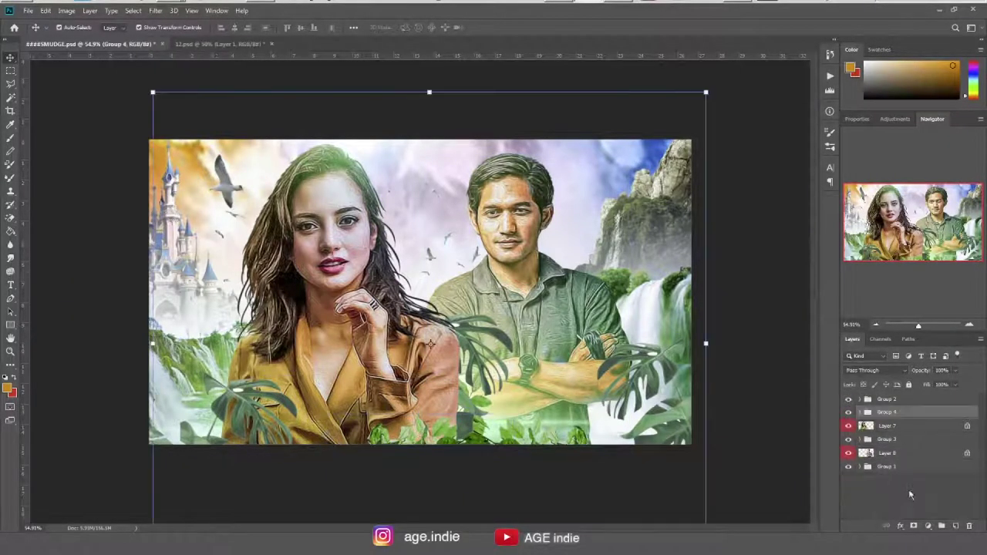
pyautogui.scroll(5, 344, 279)
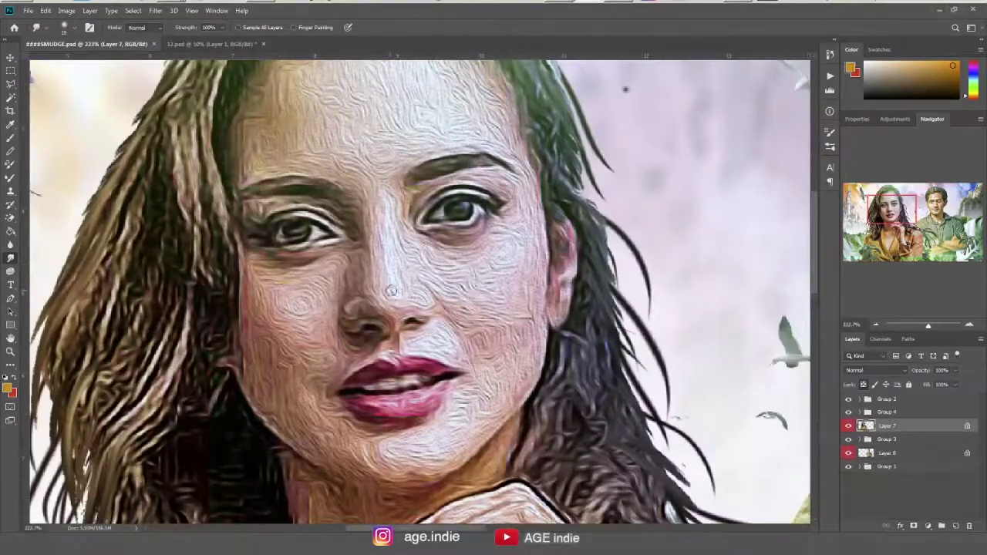
pyautogui.moveTo(382, 293); pyautogui.dragTo(394, 287)
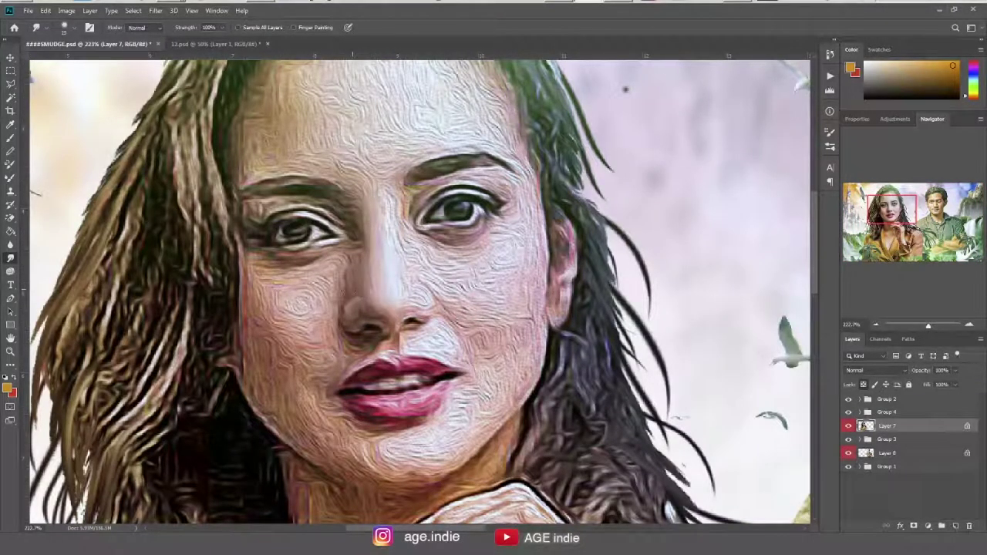
pyautogui.moveTo(383, 196)
pyautogui.mouseDown()
pyautogui.moveTo(385, 252)
pyautogui.moveTo(389, 205)
pyautogui.mouseUp()
pyautogui.moveTo(412, 304)
pyautogui.mouseDown()
pyautogui.moveTo(416, 253)
pyautogui.moveTo(442, 288)
pyautogui.mouseUp()
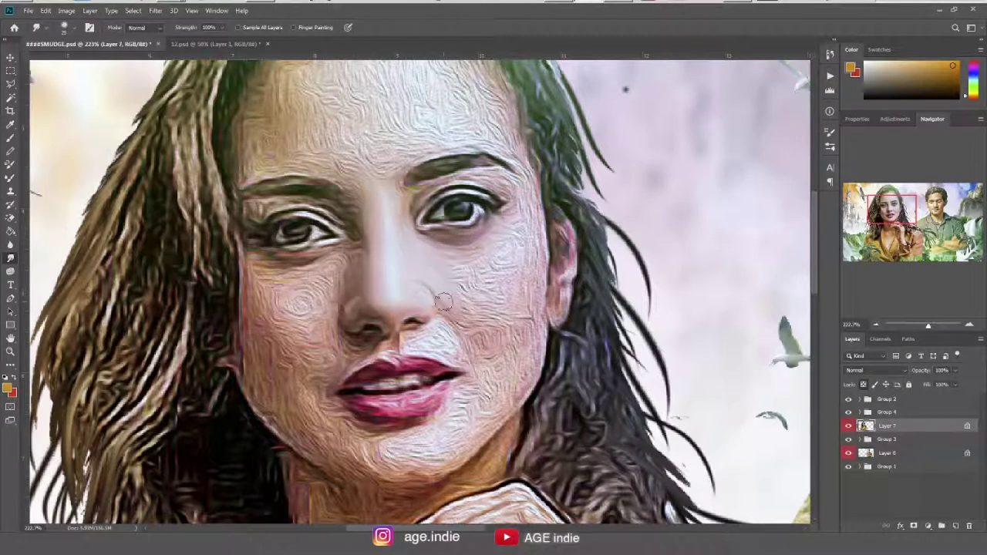
pyautogui.moveTo(478, 339)
pyautogui.mouseDown()
pyautogui.moveTo(462, 270)
pyautogui.moveTo(509, 212)
pyautogui.moveTo(533, 250)
pyautogui.moveTo(464, 309)
pyautogui.moveTo(532, 269)
pyautogui.mouseUp()
pyautogui.moveTo(546, 225); pyautogui.dragTo(516, 320)
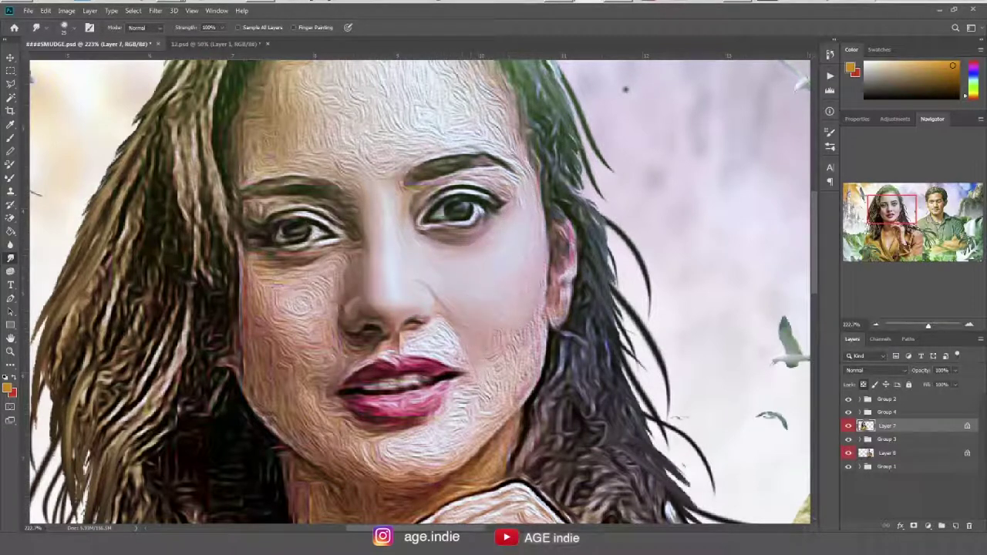
pyautogui.moveTo(568, 250)
pyautogui.mouseDown()
pyautogui.moveTo(530, 328)
pyautogui.moveTo(481, 386)
pyautogui.moveTo(488, 409)
pyautogui.mouseUp()
pyautogui.moveTo(529, 364); pyautogui.dragTo(541, 322)
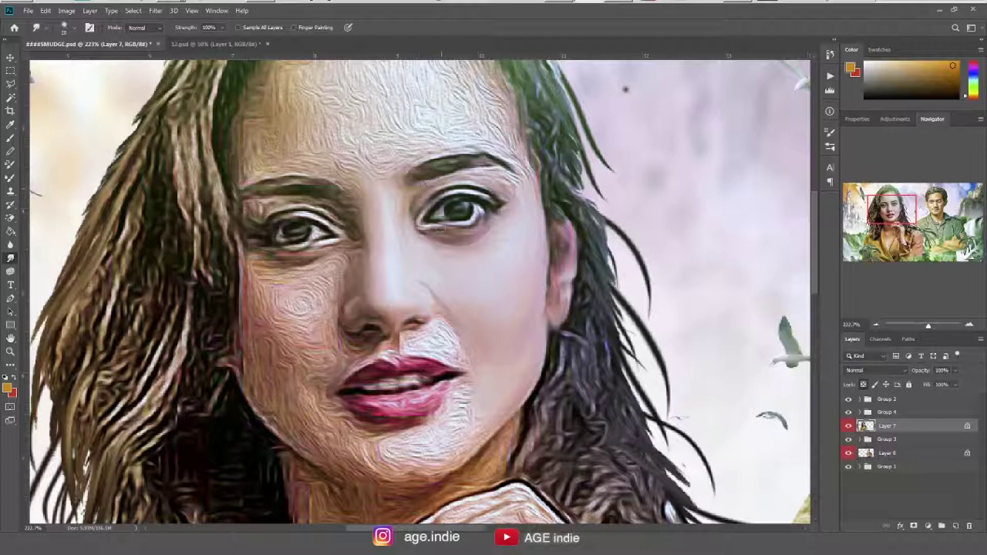
# Step: Smudge the woman's left eye, left cheek, chin and forehead smooth
pyautogui.moveTo(345, 217)
pyautogui.mouseDown()
pyautogui.moveTo(324, 224)
pyautogui.moveTo(255, 208)
pyautogui.moveTo(311, 199)
pyautogui.mouseUp()
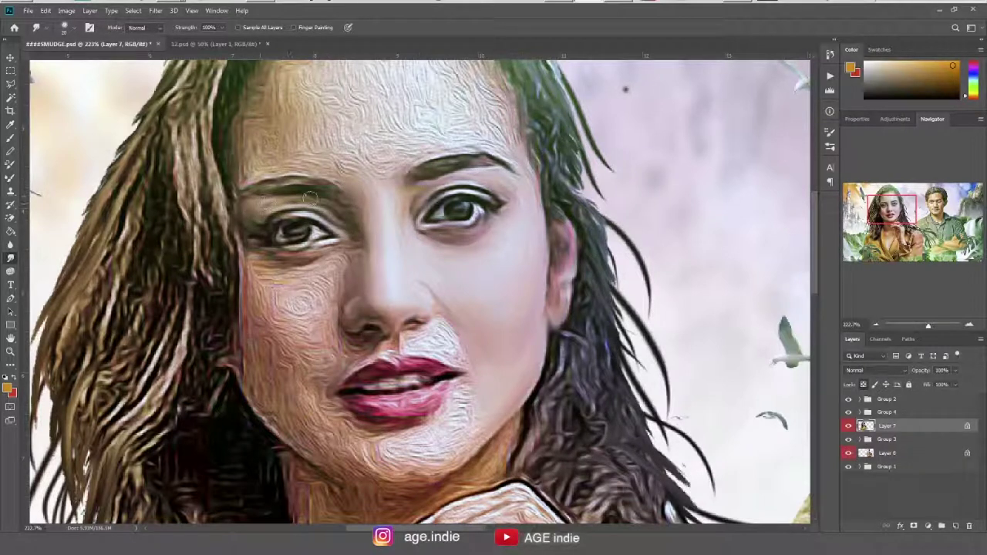
pyautogui.moveTo(316, 241); pyautogui.dragTo(281, 251)
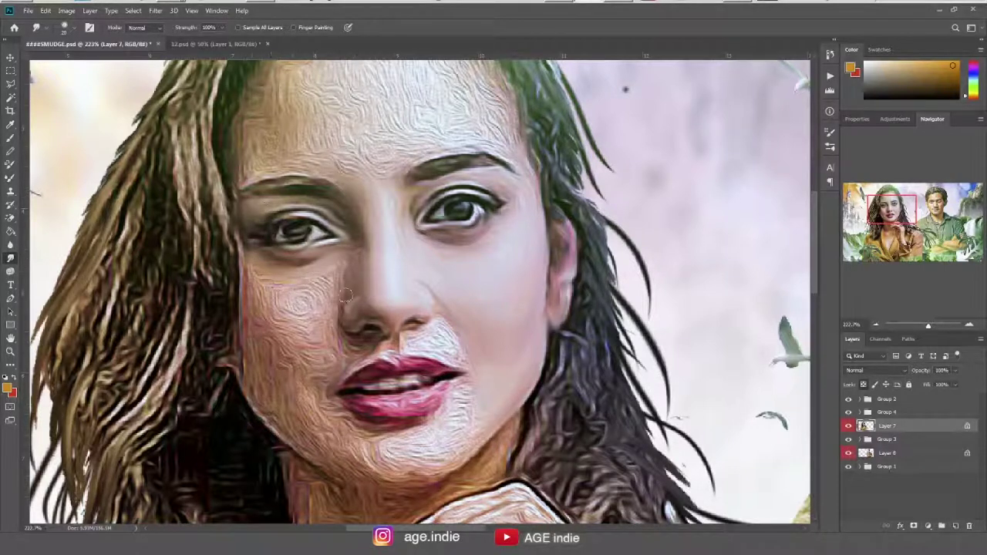
pyautogui.moveTo(329, 268)
pyautogui.mouseDown()
pyautogui.moveTo(307, 297)
pyautogui.moveTo(241, 248)
pyautogui.mouseUp()
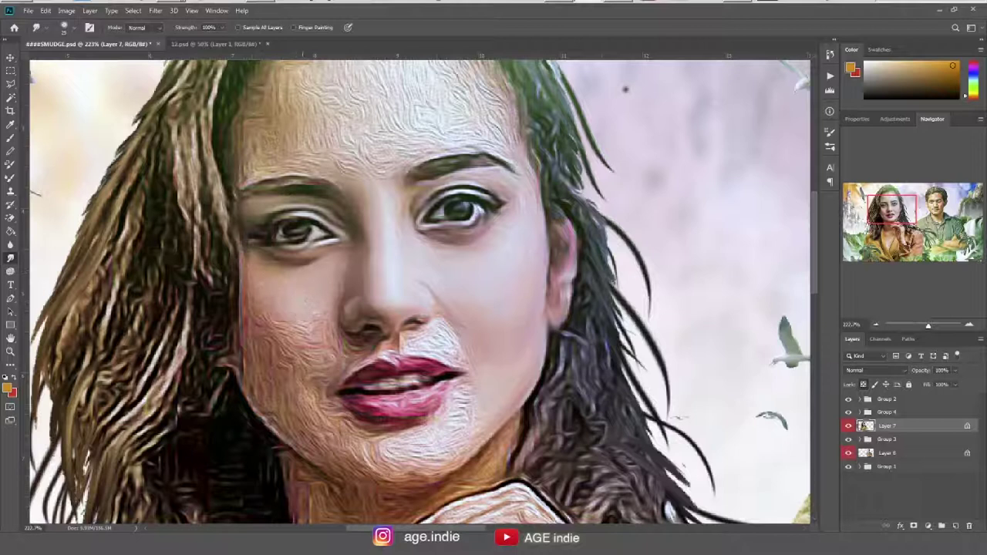
pyautogui.moveTo(349, 355)
pyautogui.mouseDown()
pyautogui.moveTo(292, 340)
pyautogui.moveTo(310, 398)
pyautogui.mouseUp()
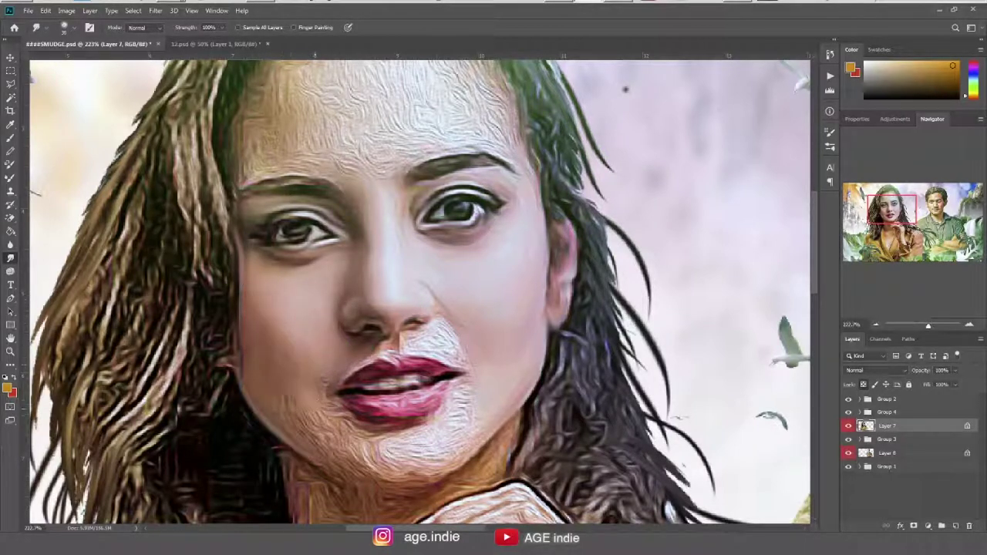
pyautogui.moveTo(323, 453)
pyautogui.mouseDown()
pyautogui.moveTo(431, 471)
pyautogui.moveTo(409, 462)
pyautogui.moveTo(434, 422)
pyautogui.moveTo(467, 409)
pyautogui.moveTo(475, 423)
pyautogui.moveTo(427, 328)
pyautogui.moveTo(390, 352)
pyautogui.mouseUp()
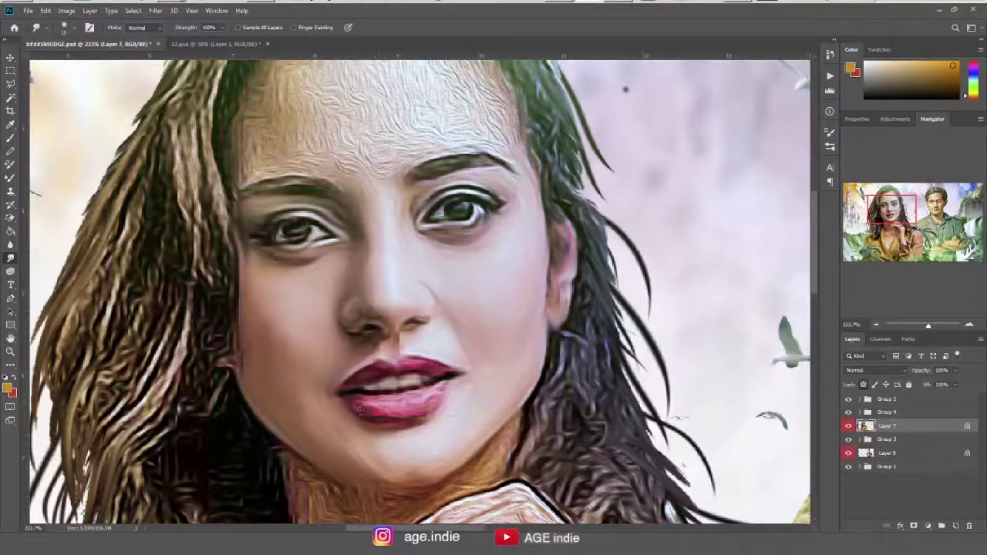
pyautogui.scroll(3, 380, 247)
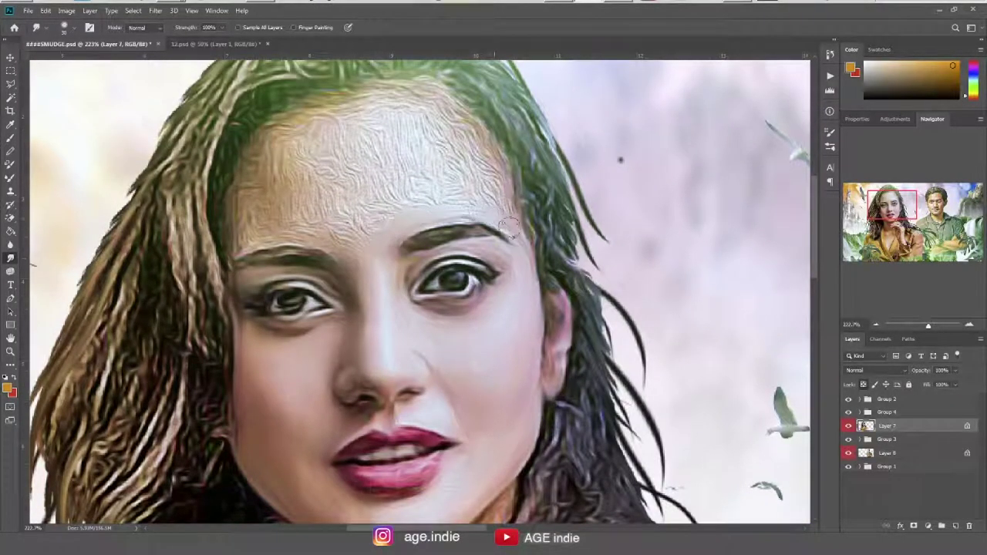
pyautogui.moveTo(478, 135)
pyautogui.mouseDown()
pyautogui.moveTo(462, 193)
pyautogui.moveTo(418, 99)
pyautogui.moveTo(417, 154)
pyautogui.moveTo(451, 204)
pyautogui.moveTo(389, 232)
pyautogui.moveTo(308, 246)
pyautogui.moveTo(243, 241)
pyautogui.moveTo(310, 202)
pyautogui.moveTo(353, 213)
pyautogui.moveTo(371, 133)
pyautogui.moveTo(398, 103)
pyautogui.moveTo(287, 154)
pyautogui.moveTo(319, 213)
pyautogui.moveTo(339, 208)
pyautogui.mouseUp()
# Step: Smudge the woman's neck, collarbone and upper chest smooth
pyautogui.scroll(-2, 339, 208)
pyautogui.scroll(-5, 339, 208)
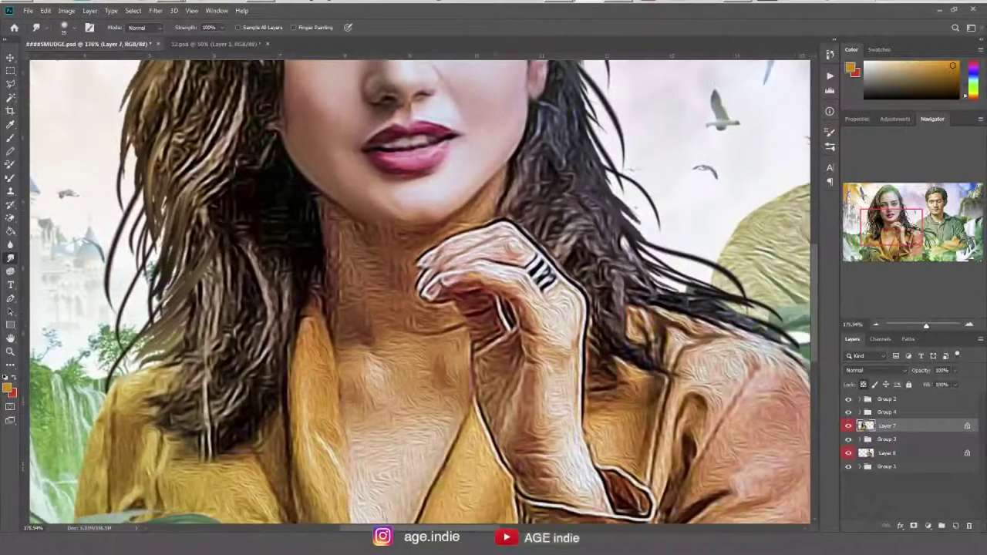
pyautogui.moveTo(322, 199)
pyautogui.mouseDown()
pyautogui.moveTo(331, 302)
pyautogui.moveTo(350, 322)
pyautogui.mouseUp()
pyautogui.moveTo(410, 294); pyautogui.dragTo(461, 318)
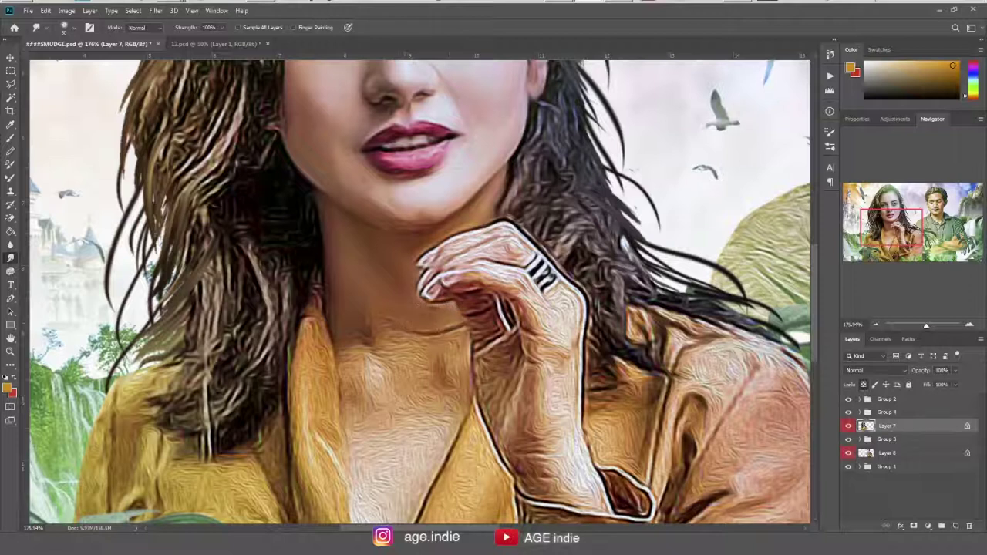
pyautogui.moveTo(373, 327); pyautogui.dragTo(461, 344)
pyautogui.moveTo(398, 367)
pyautogui.mouseDown()
pyautogui.moveTo(370, 358)
pyautogui.moveTo(367, 386)
pyautogui.mouseUp()
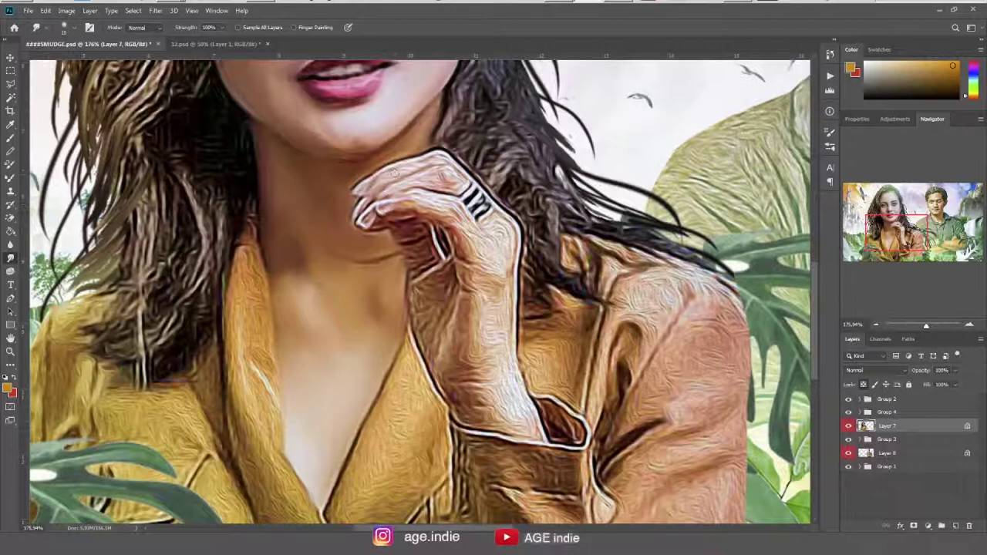
# Step: Smooth the woman's finger and the forearm edge beside her hand
pyautogui.moveTo(444, 160)
pyautogui.mouseDown()
pyautogui.moveTo(459, 185)
pyautogui.moveTo(380, 202)
pyautogui.moveTo(401, 233)
pyautogui.mouseUp()
pyautogui.moveTo(443, 202); pyautogui.dragTo(517, 305)
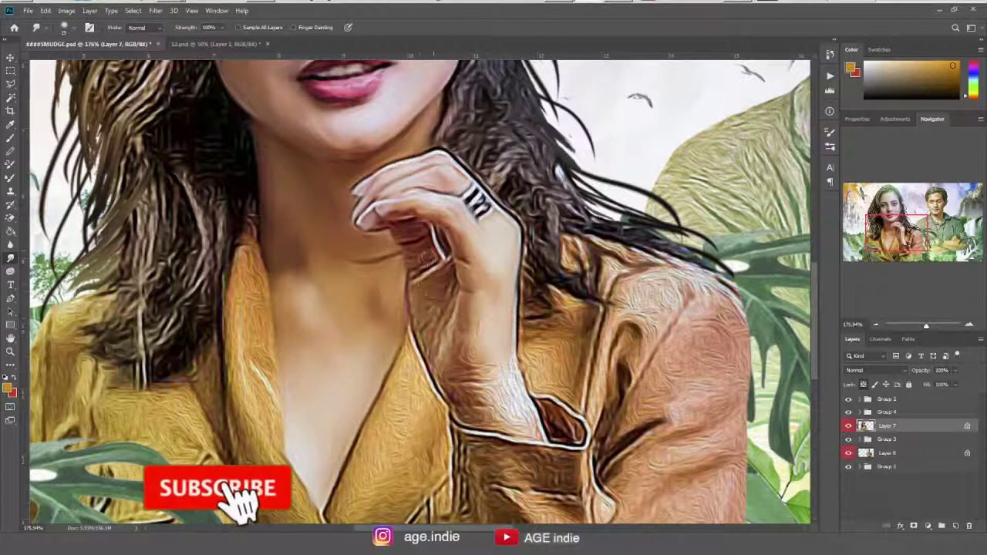
pyautogui.moveTo(418, 350); pyautogui.dragTo(435, 384)
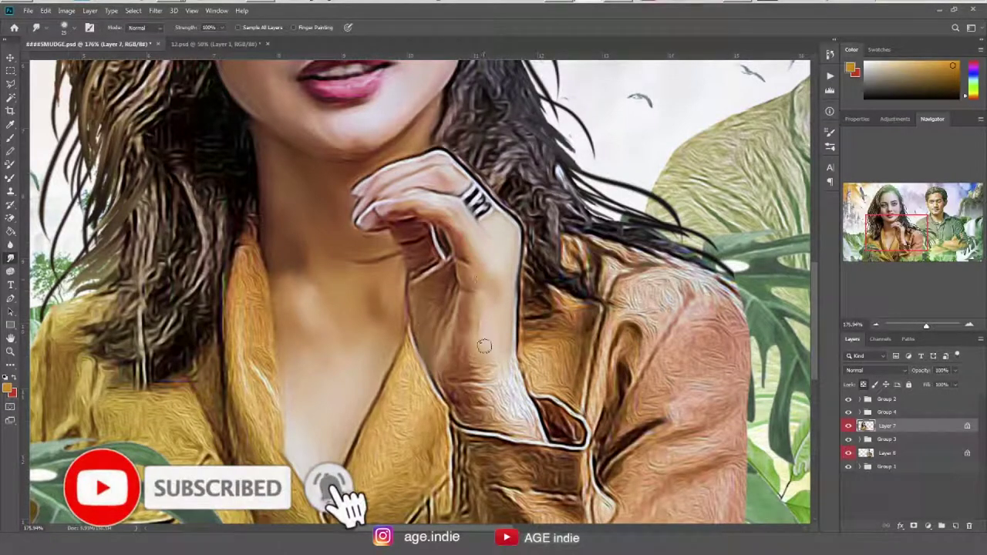
pyautogui.moveTo(483, 280); pyautogui.dragTo(497, 372)
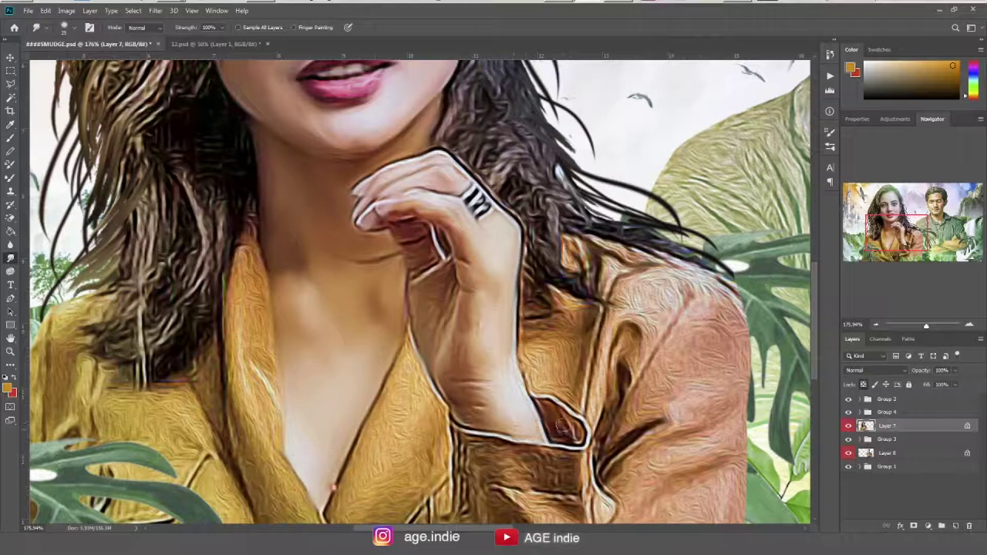
# Step: Smudge the dark hair strands down over the woman's right shoulder
pyautogui.moveTo(565, 297); pyautogui.dragTo(535, 316)
pyautogui.moveTo(592, 251)
pyautogui.mouseDown()
pyautogui.moveTo(613, 293)
pyautogui.moveTo(632, 292)
pyautogui.moveTo(640, 312)
pyautogui.mouseUp()
pyautogui.moveTo(655, 254); pyautogui.dragTo(698, 305)
pyautogui.moveTo(701, 270)
pyautogui.mouseDown()
pyautogui.moveTo(736, 320)
pyautogui.moveTo(694, 333)
pyautogui.moveTo(690, 231)
pyautogui.mouseUp()
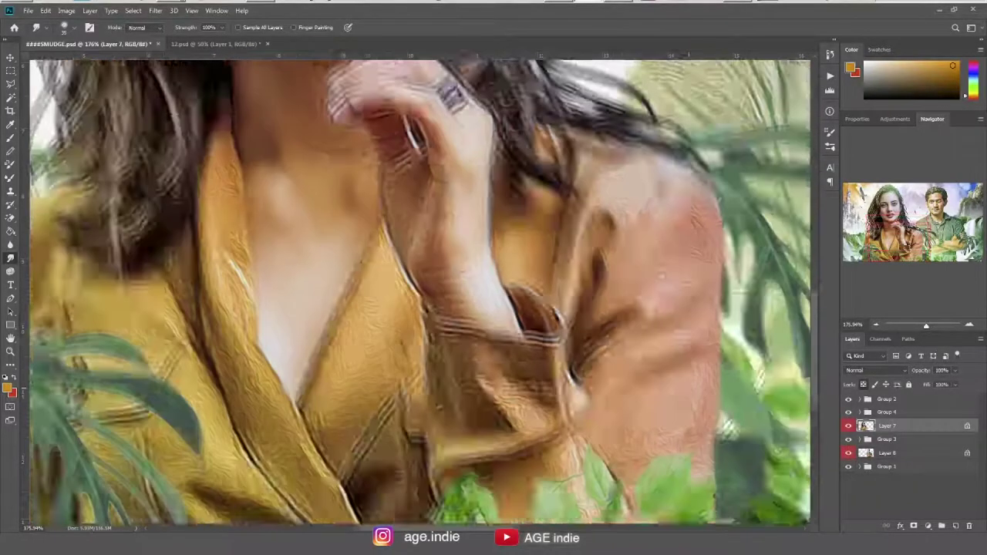
# Step: Smooth the shoulder, upper-arm skin and sleeve cuff texture
pyautogui.moveTo(635, 251); pyautogui.dragTo(564, 322)
pyautogui.moveTo(690, 248); pyautogui.dragTo(665, 326)
pyautogui.moveTo(636, 358)
pyautogui.mouseDown()
pyautogui.moveTo(702, 339)
pyautogui.moveTo(678, 393)
pyautogui.mouseUp()
pyautogui.moveTo(678, 447); pyautogui.dragTo(657, 394)
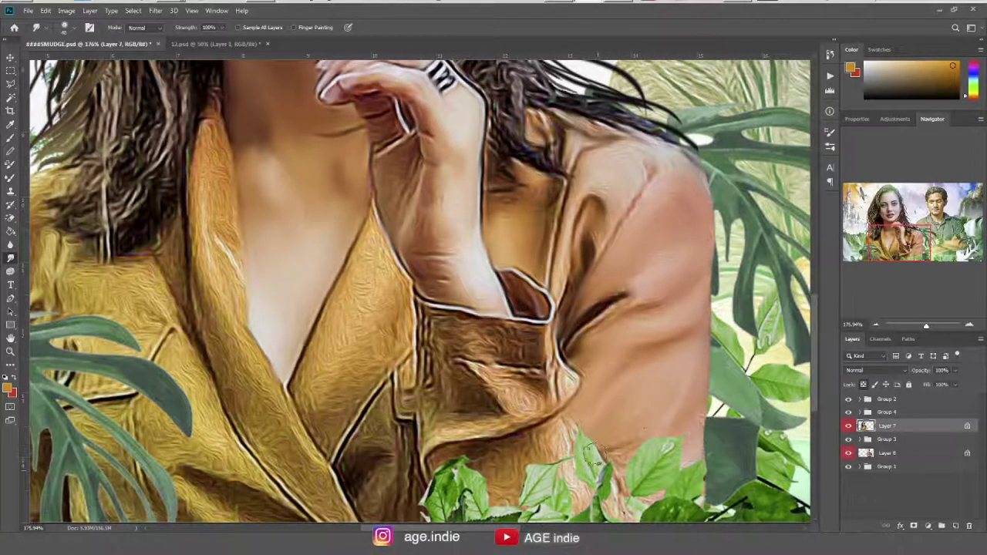
pyautogui.moveTo(436, 331)
pyautogui.mouseDown()
pyautogui.moveTo(516, 340)
pyautogui.moveTo(563, 385)
pyautogui.moveTo(428, 350)
pyautogui.mouseUp()
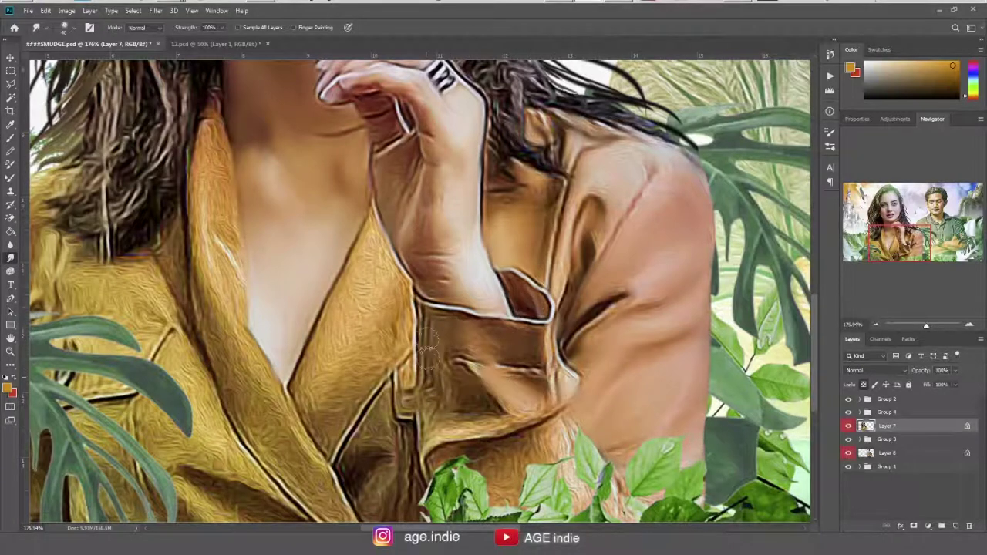
# Step: Smooth the forearm edge and the jacket lapel and collar V
pyautogui.moveTo(560, 446); pyautogui.dragTo(548, 357)
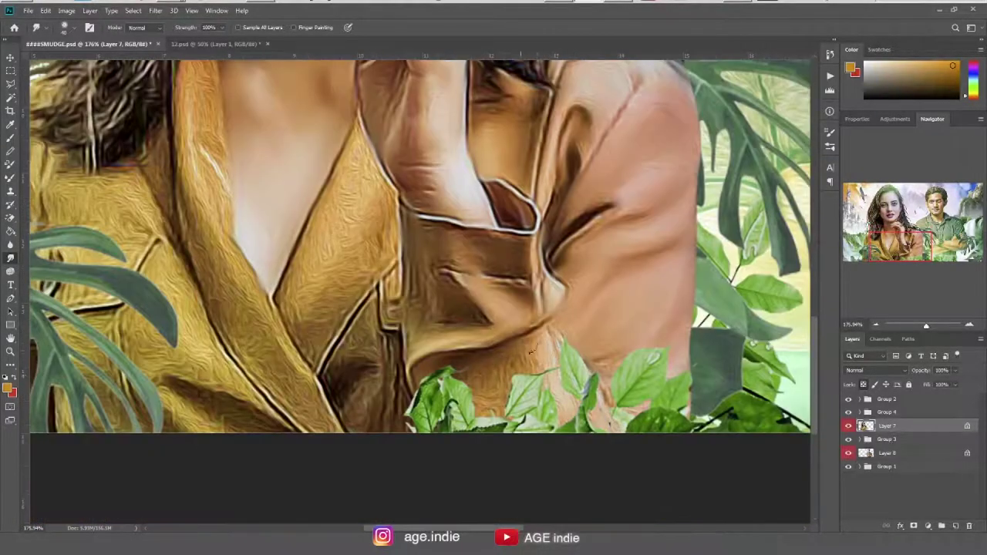
pyautogui.moveTo(501, 273); pyautogui.dragTo(636, 316)
pyautogui.moveTo(505, 230); pyautogui.dragTo(524, 208)
pyautogui.moveTo(441, 401); pyautogui.dragTo(445, 320)
pyautogui.moveTo(438, 362); pyautogui.dragTo(498, 285)
pyautogui.moveTo(424, 316); pyautogui.dragTo(489, 231)
pyautogui.moveTo(467, 417); pyautogui.dragTo(519, 376)
pyautogui.moveTo(529, 324); pyautogui.dragTo(498, 466)
pyautogui.moveTo(498, 340); pyautogui.dragTo(616, 459)
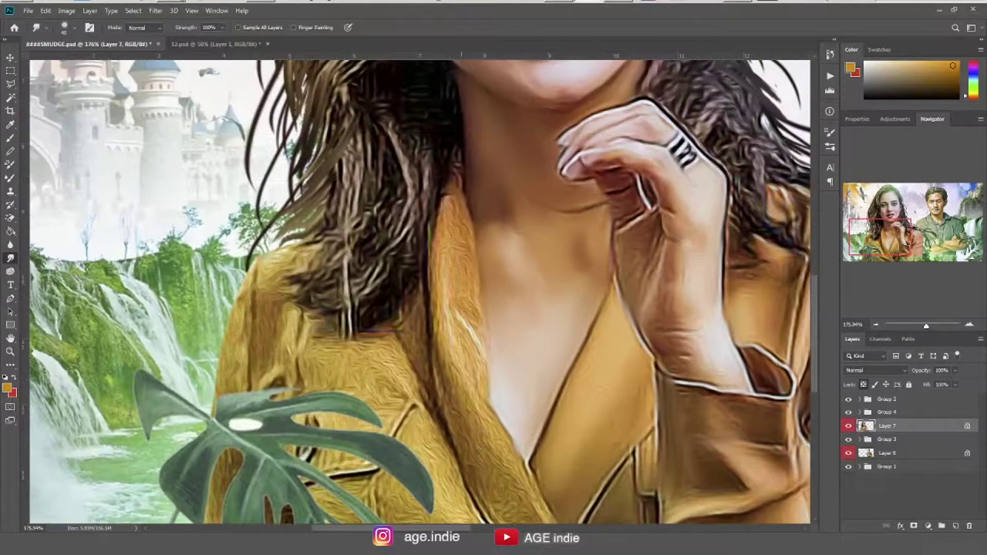
# Step: Smooth the jacket shoulder and the jacket texture below the leaf
pyautogui.moveTo(455, 351); pyautogui.dragTo(426, 223)
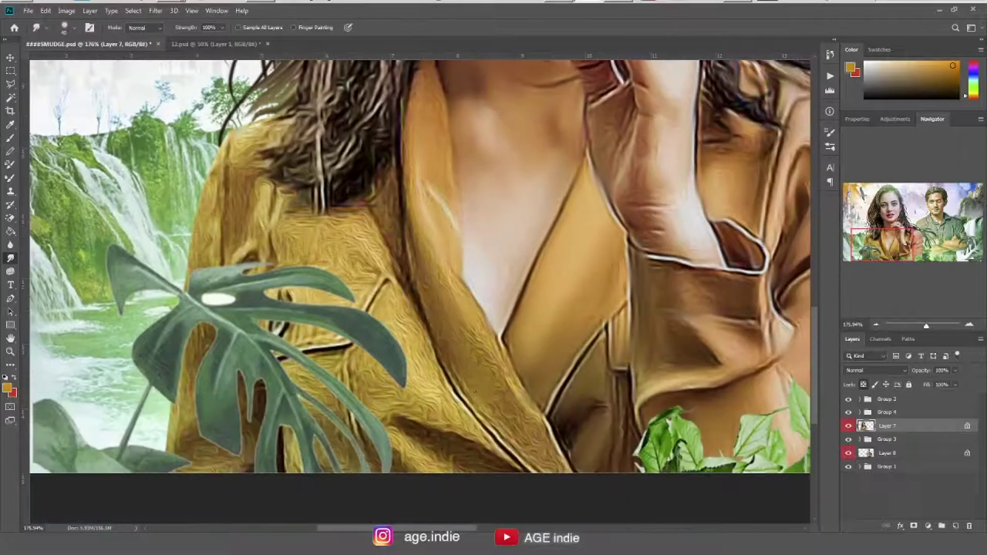
pyautogui.moveTo(397, 293); pyautogui.dragTo(491, 308)
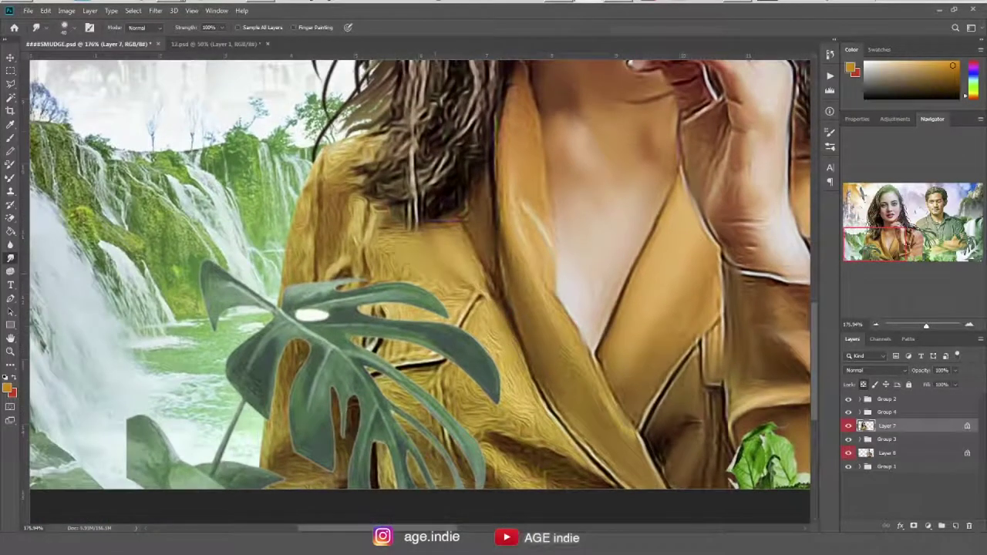
pyautogui.moveTo(336, 271); pyautogui.dragTo(343, 232)
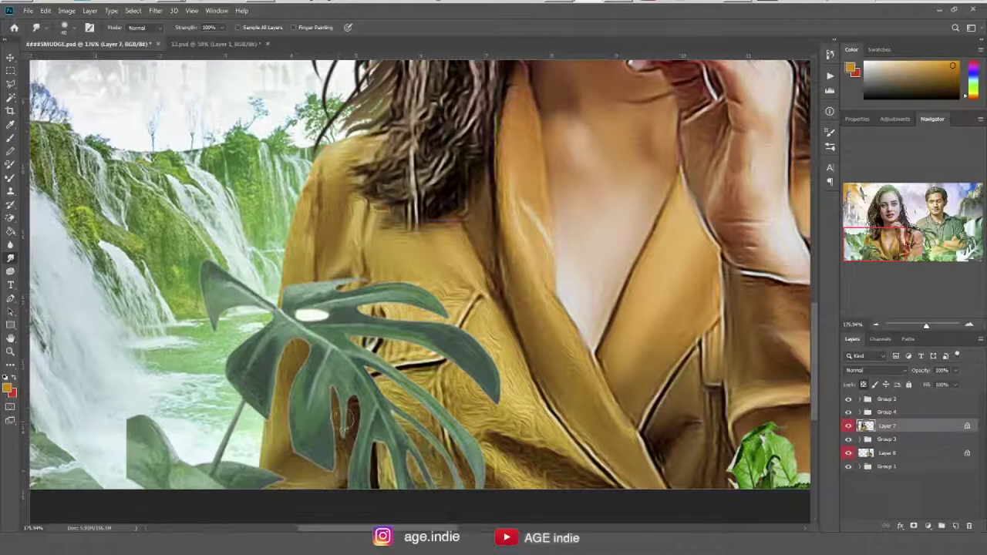
pyautogui.moveTo(461, 358); pyautogui.dragTo(485, 432)
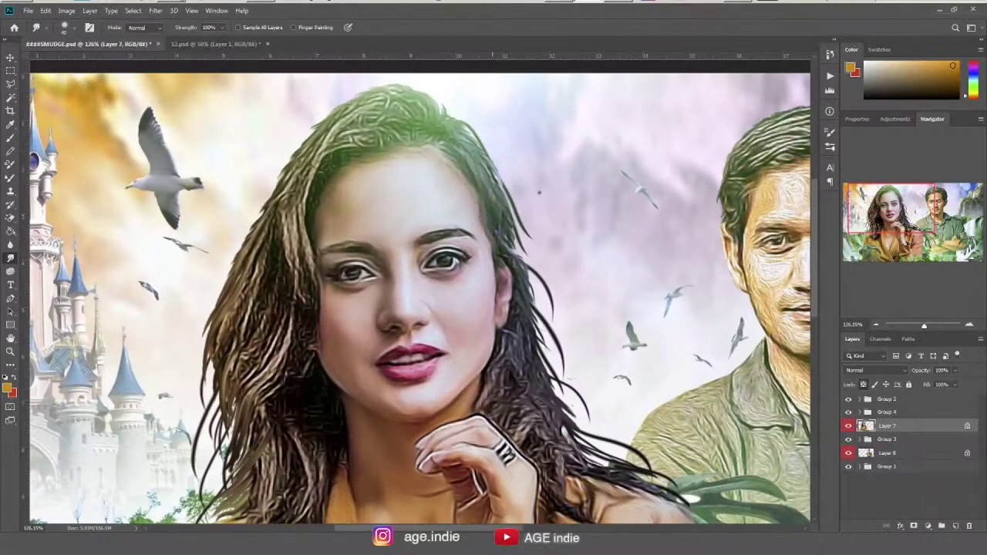
# Step: Smudge the hair strands along the right edge, by the neck and at the head top
pyautogui.moveTo(505, 241); pyautogui.dragTo(457, 114)
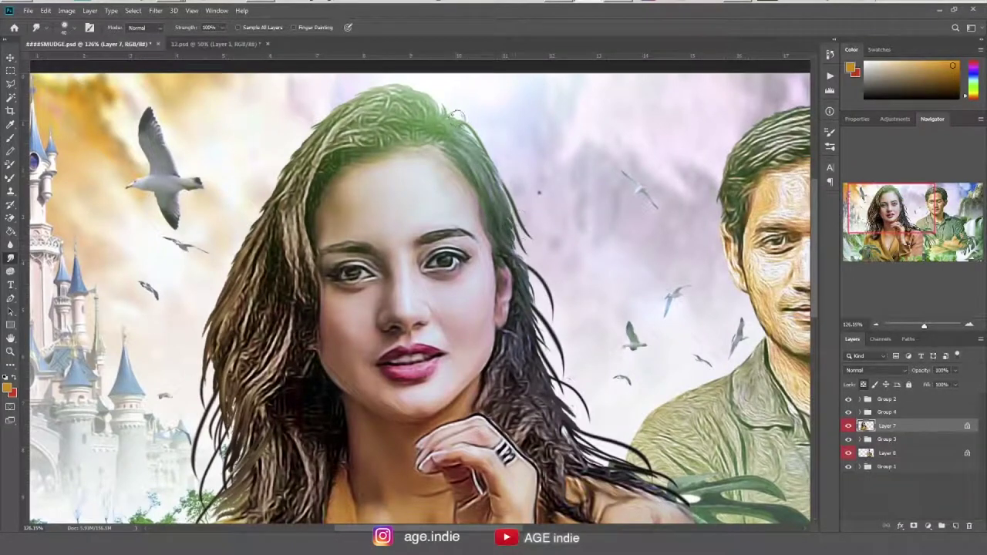
pyautogui.moveTo(505, 339)
pyautogui.mouseDown()
pyautogui.moveTo(478, 409)
pyautogui.moveTo(539, 443)
pyautogui.mouseUp()
pyautogui.moveTo(543, 395); pyautogui.dragTo(574, 447)
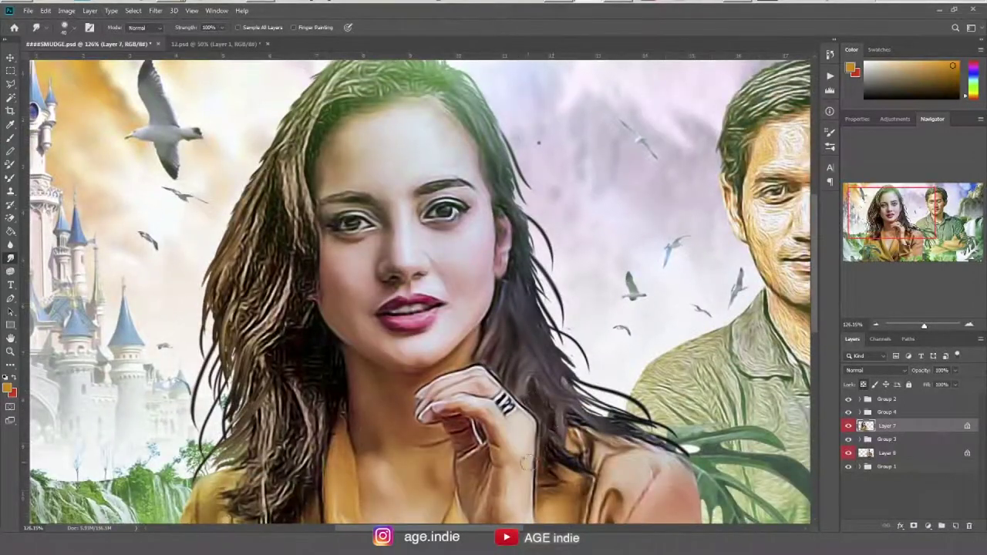
pyautogui.moveTo(539, 202)
pyautogui.mouseDown()
pyautogui.moveTo(474, 245)
pyautogui.moveTo(428, 259)
pyautogui.moveTo(434, 382)
pyautogui.mouseUp()
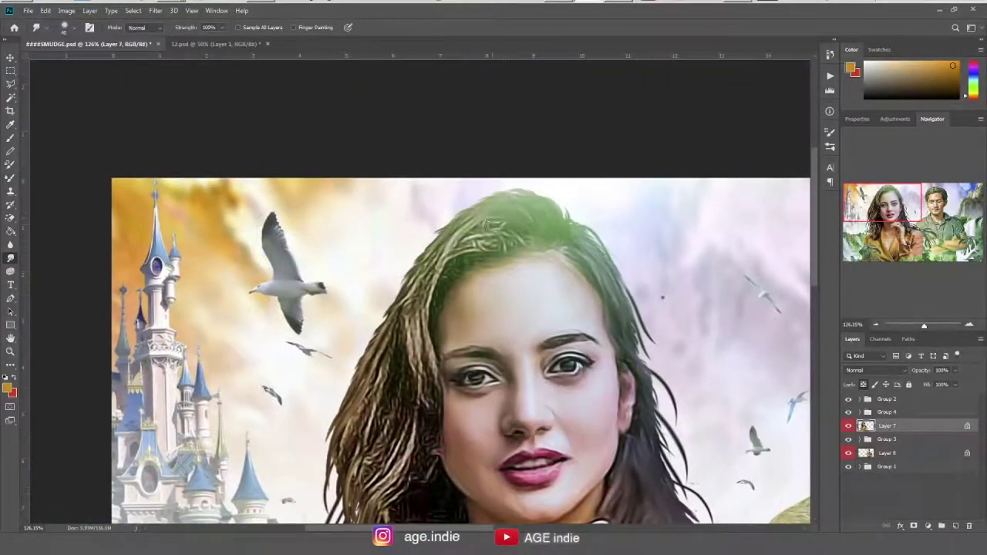
# Step: Reshape the hair strands left of the face, sweeping them up toward the cheek
pyautogui.moveTo(409, 270)
pyautogui.mouseDown()
pyautogui.moveTo(420, 312)
pyautogui.moveTo(422, 431)
pyautogui.mouseUp()
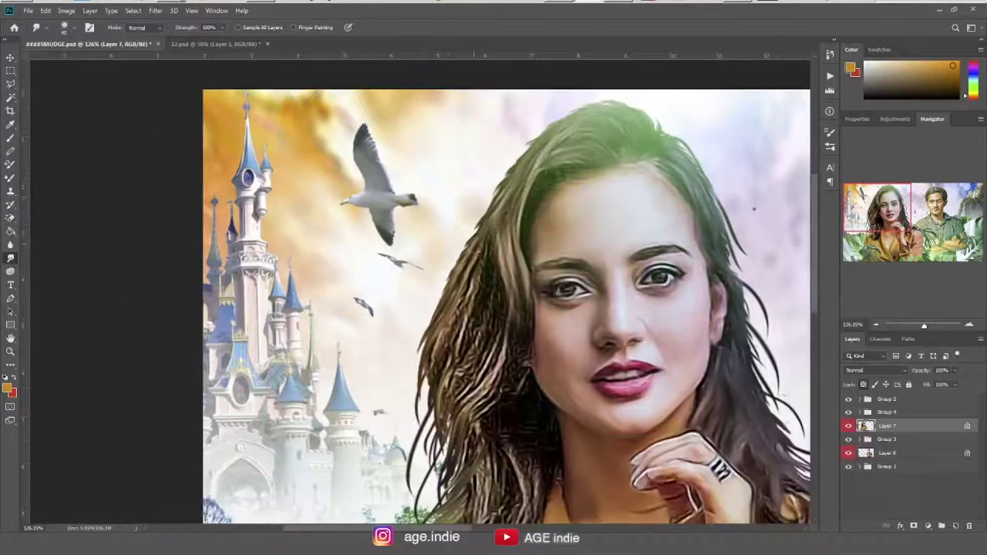
pyautogui.moveTo(482, 254)
pyautogui.mouseDown()
pyautogui.moveTo(436, 362)
pyautogui.moveTo(432, 413)
pyautogui.mouseUp()
pyautogui.moveTo(467, 327); pyautogui.dragTo(439, 408)
pyautogui.moveTo(489, 316); pyautogui.dragTo(451, 405)
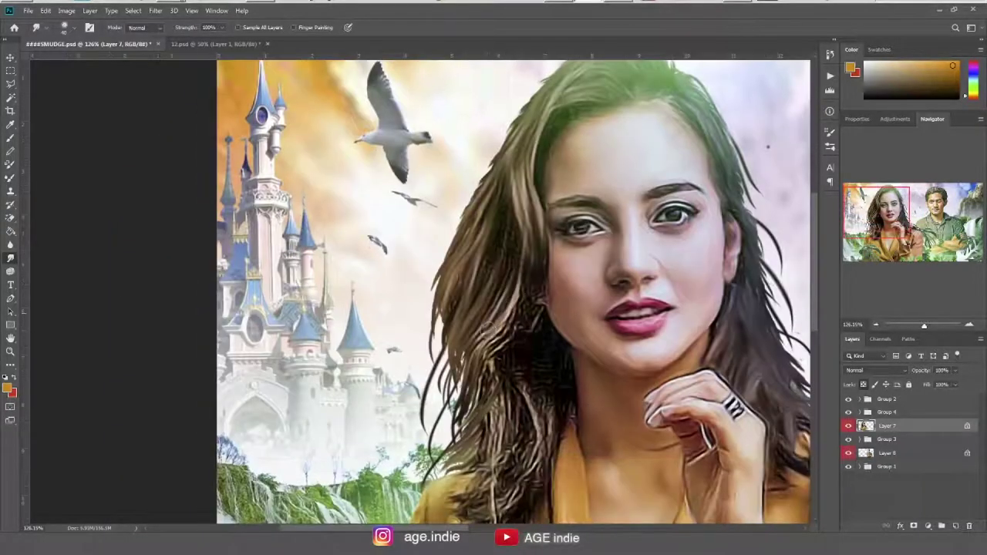
pyautogui.moveTo(524, 216); pyautogui.dragTo(440, 427)
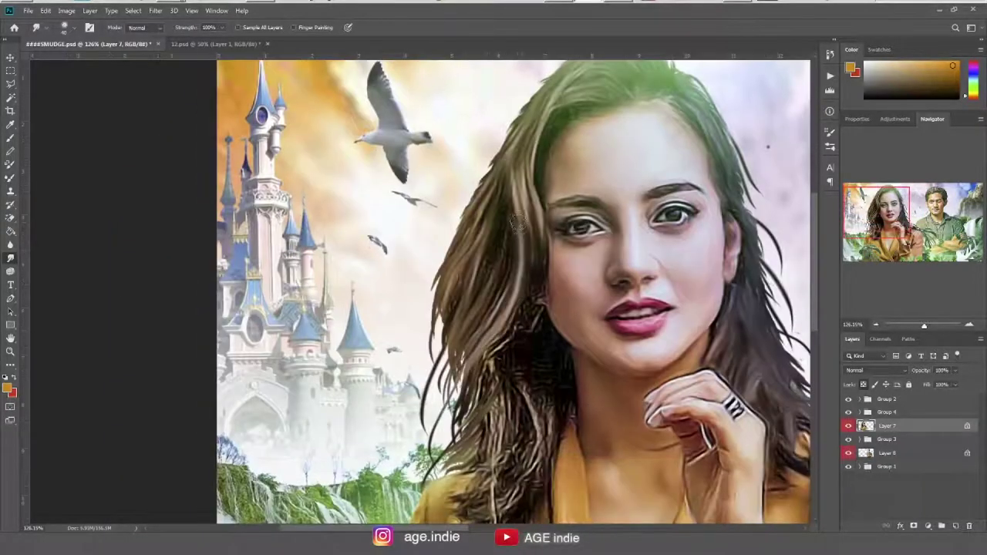
pyautogui.moveTo(516, 162); pyautogui.dragTo(462, 428)
pyautogui.moveTo(535, 268)
pyautogui.mouseDown()
pyautogui.moveTo(478, 401)
pyautogui.moveTo(471, 455)
pyautogui.mouseUp()
pyautogui.moveTo(494, 378); pyautogui.dragTo(492, 493)
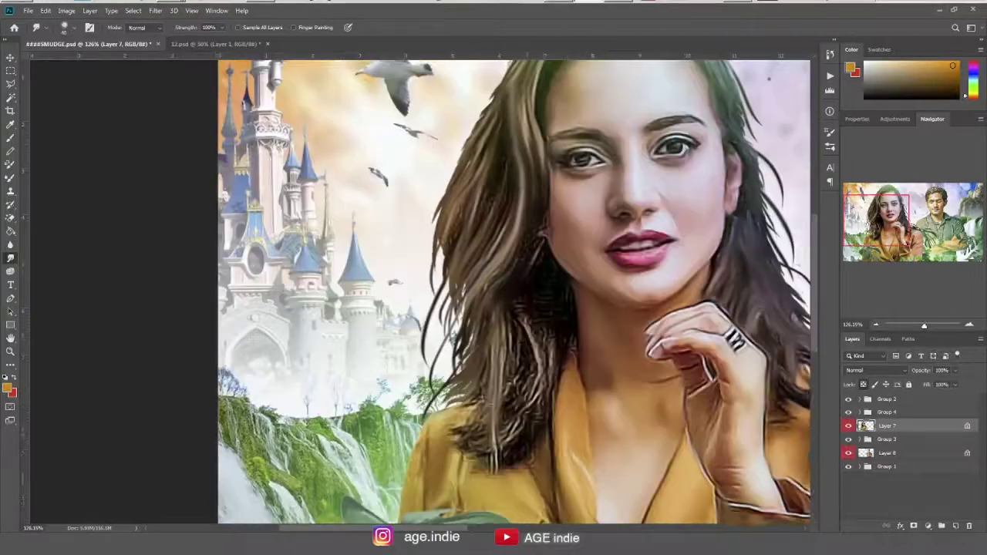
pyautogui.moveTo(510, 328)
pyautogui.mouseDown()
pyautogui.moveTo(503, 408)
pyautogui.moveTo(516, 458)
pyautogui.mouseUp()
pyautogui.moveTo(554, 308); pyautogui.dragTo(544, 405)
pyautogui.moveTo(539, 232); pyautogui.dragTo(540, 266)
pyautogui.moveTo(509, 175); pyautogui.dragTo(472, 231)
# Step: Switch to the Mixer Brush and fit the whole painting on screen
pyautogui.press('b')
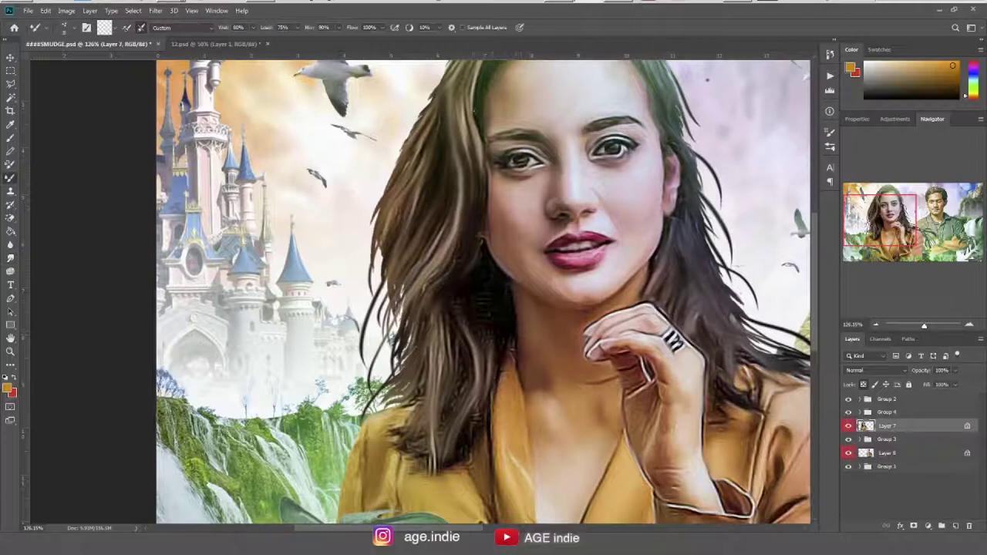
pyautogui.hotkey('ctrl', '0')
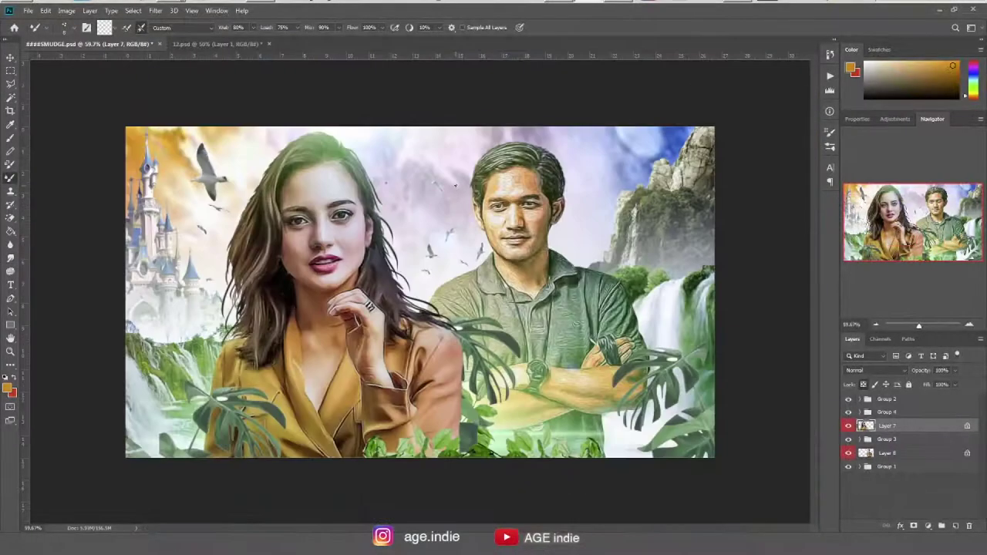
pyautogui.scroll(1, 420, 292)
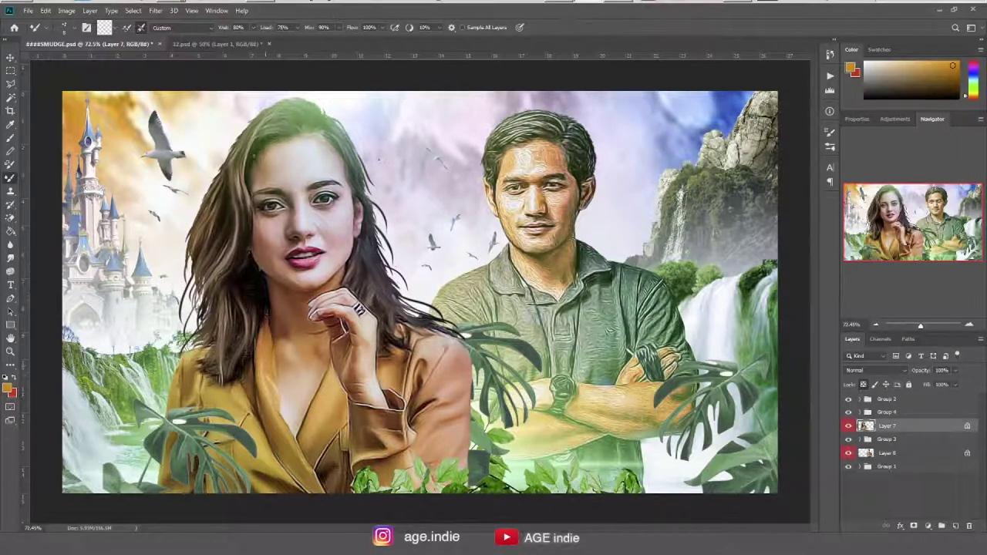
pyautogui.scroll(1, 414, 311)
# Step: Dodge the woman's cheeks, under-eye skin and right temple at Midtones, 18%
pyautogui.press('o')
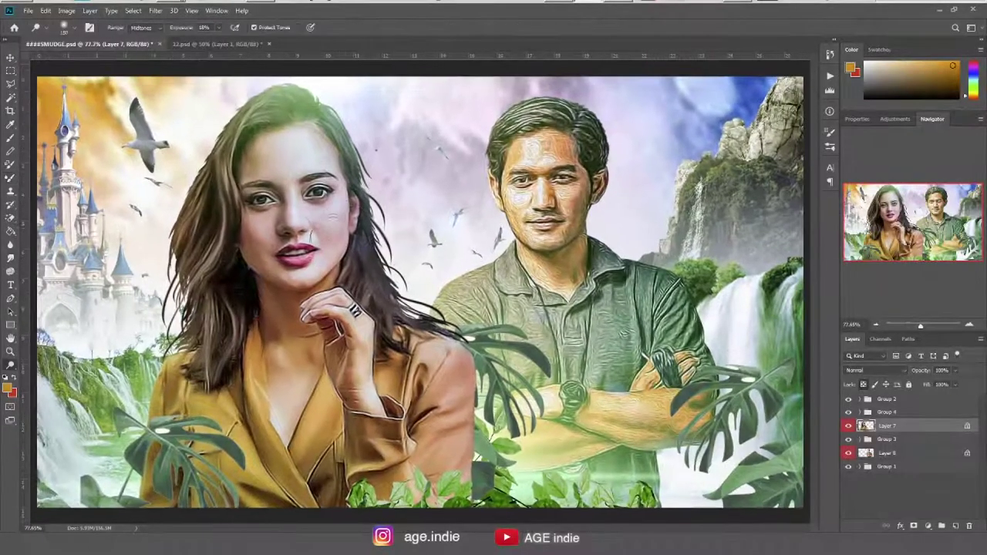
pyautogui.scroll(3, 296, 222)
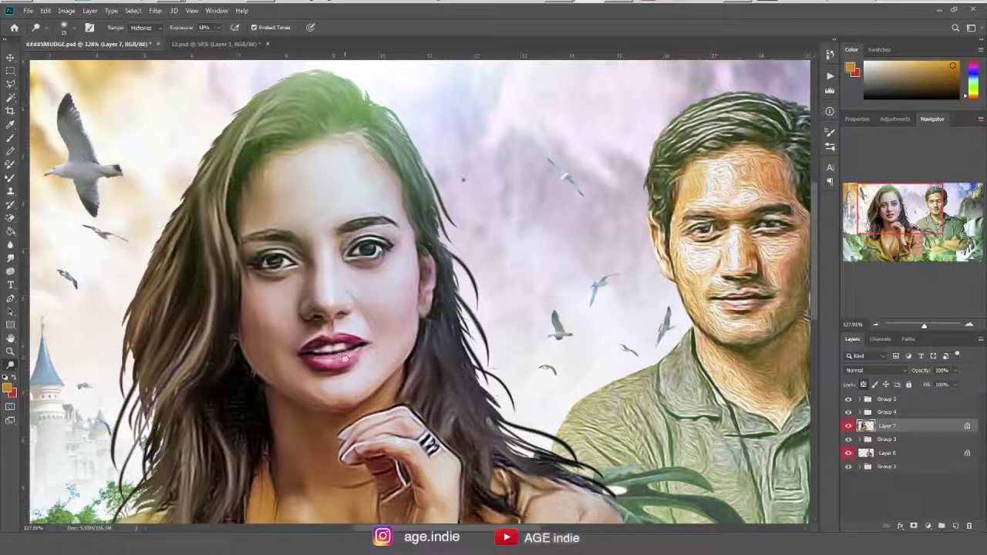
pyautogui.moveTo(333, 161); pyautogui.dragTo(333, 310)
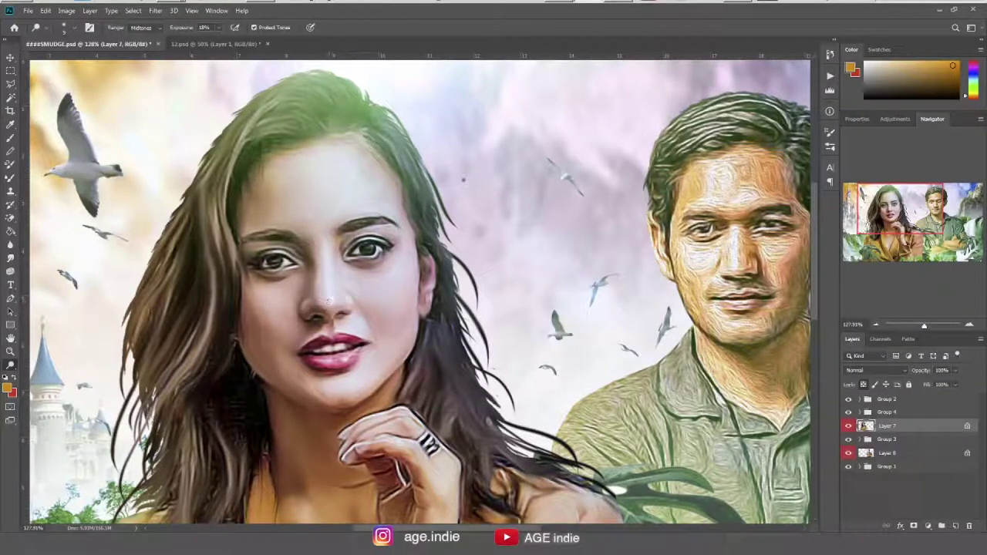
pyautogui.moveTo(374, 162); pyautogui.dragTo(424, 338)
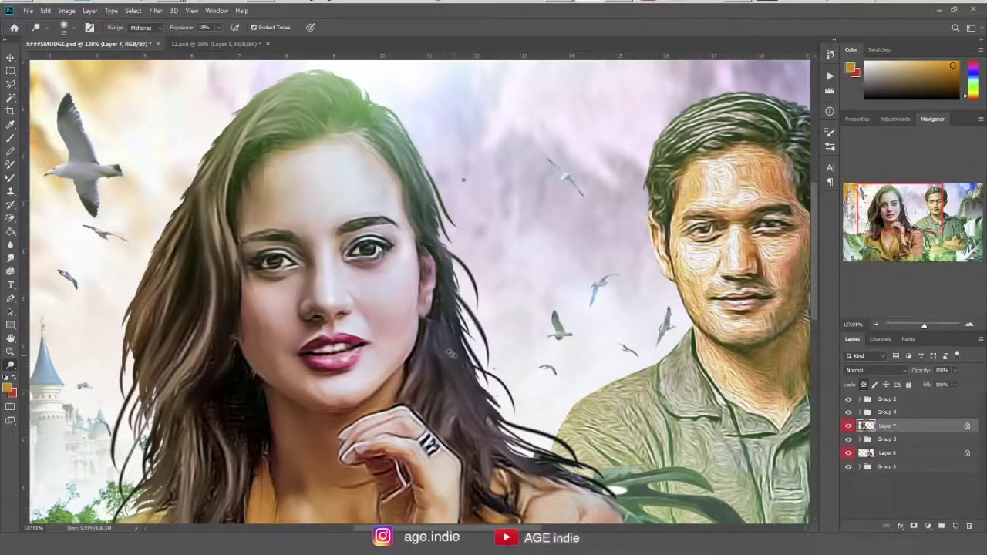
pyautogui.hotkey('ctrl', '0')
# Step: At 50% exposure, lighten the woman's left hair and blend the man's nose, ear and brow
pyautogui.press('5')
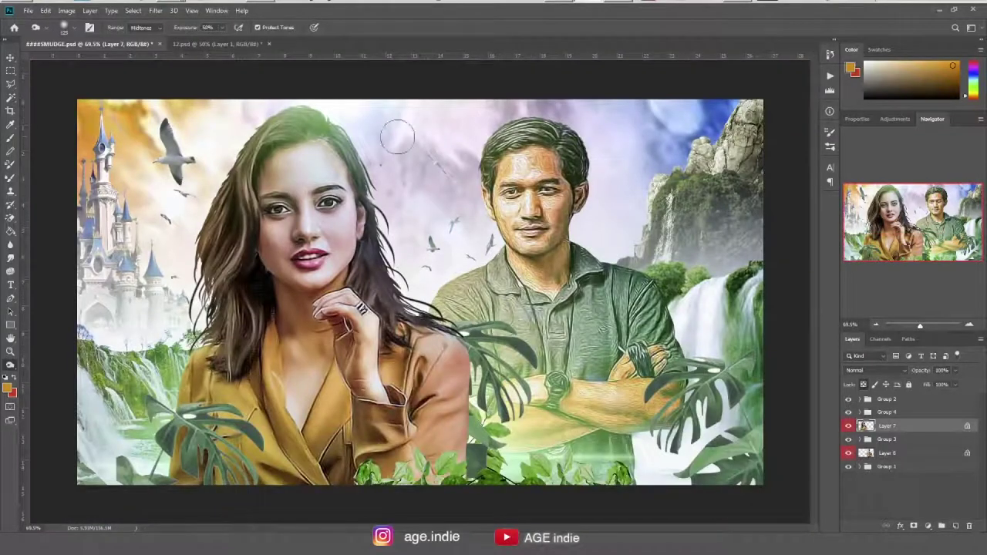
pyautogui.moveTo(223, 235); pyautogui.dragTo(247, 326)
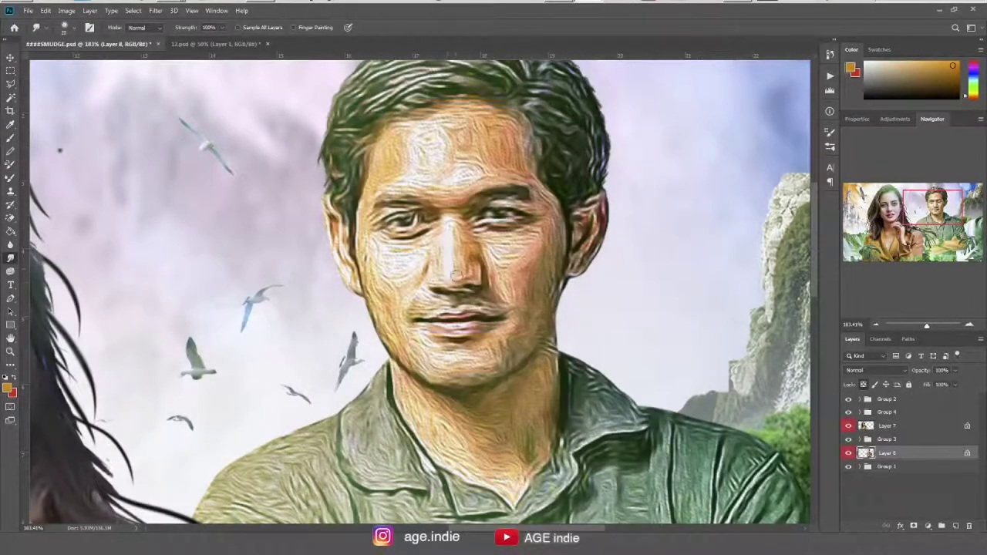
pyautogui.moveTo(453, 266)
pyautogui.mouseDown()
pyautogui.moveTo(456, 236)
pyautogui.moveTo(526, 262)
pyautogui.moveTo(509, 339)
pyautogui.mouseUp()
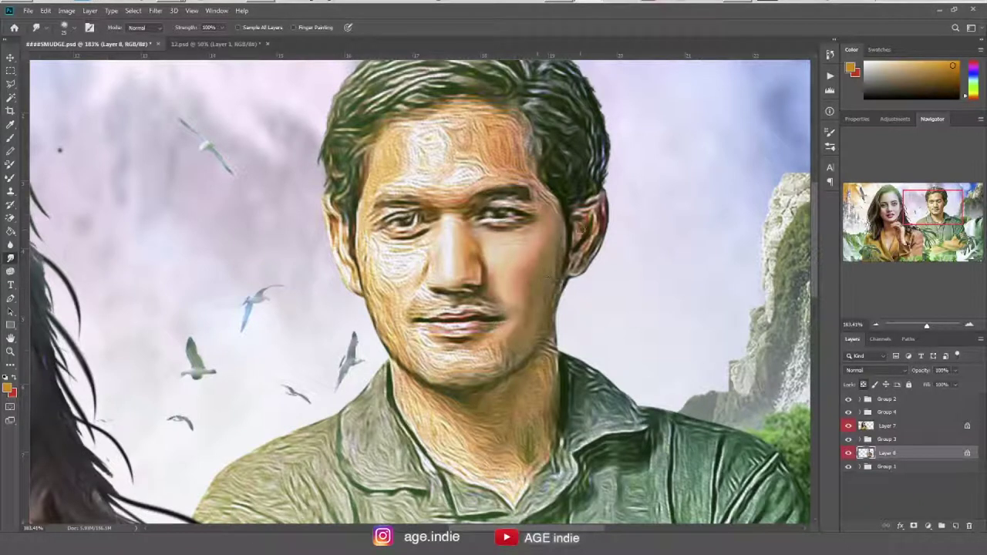
pyautogui.moveTo(594, 207)
pyautogui.mouseDown()
pyautogui.moveTo(578, 270)
pyautogui.moveTo(594, 202)
pyautogui.mouseUp()
pyautogui.moveTo(489, 208); pyautogui.dragTo(507, 204)
# Step: With a smaller brush, smooth the man's cheek, jaw, eyebrow, forehead and neck
pyautogui.press('[')
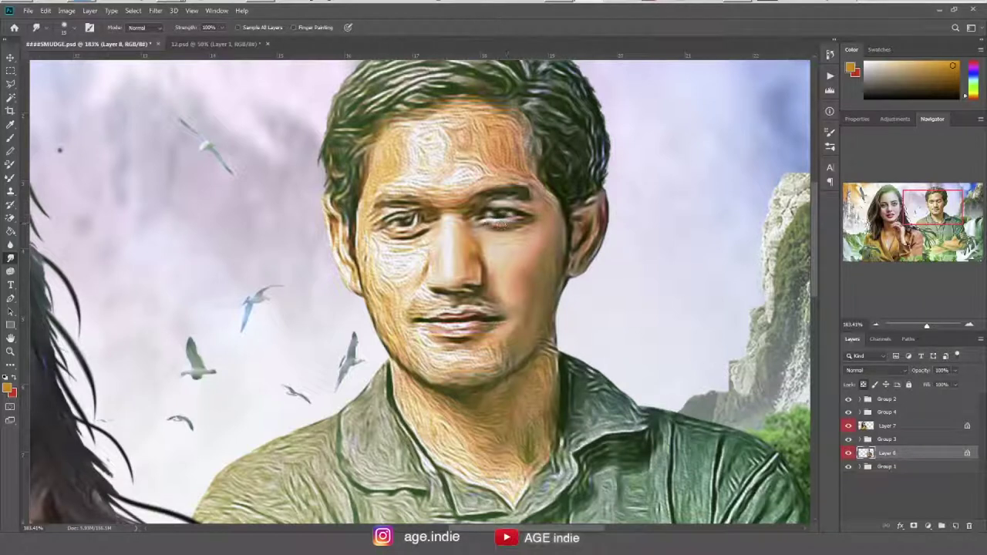
pyautogui.moveTo(414, 243)
pyautogui.mouseDown()
pyautogui.moveTo(370, 246)
pyautogui.moveTo(424, 250)
pyautogui.moveTo(395, 269)
pyautogui.mouseUp()
pyautogui.moveTo(362, 235)
pyautogui.mouseDown()
pyautogui.moveTo(377, 277)
pyautogui.moveTo(397, 289)
pyautogui.moveTo(383, 317)
pyautogui.moveTo(405, 327)
pyautogui.moveTo(412, 359)
pyautogui.moveTo(460, 347)
pyautogui.moveTo(439, 310)
pyautogui.moveTo(481, 318)
pyautogui.mouseUp()
pyautogui.moveTo(359, 283); pyautogui.dragTo(336, 231)
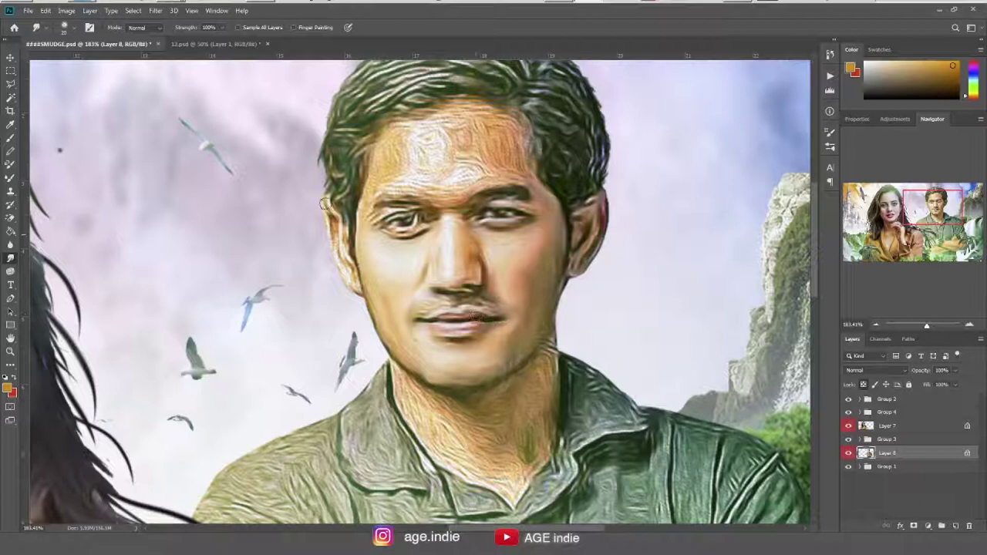
pyautogui.moveTo(407, 210)
pyautogui.mouseDown()
pyautogui.moveTo(437, 193)
pyautogui.moveTo(396, 172)
pyautogui.moveTo(403, 152)
pyautogui.moveTo(410, 188)
pyautogui.moveTo(449, 152)
pyautogui.moveTo(408, 123)
pyautogui.moveTo(454, 147)
pyautogui.moveTo(461, 108)
pyautogui.moveTo(523, 153)
pyautogui.mouseUp()
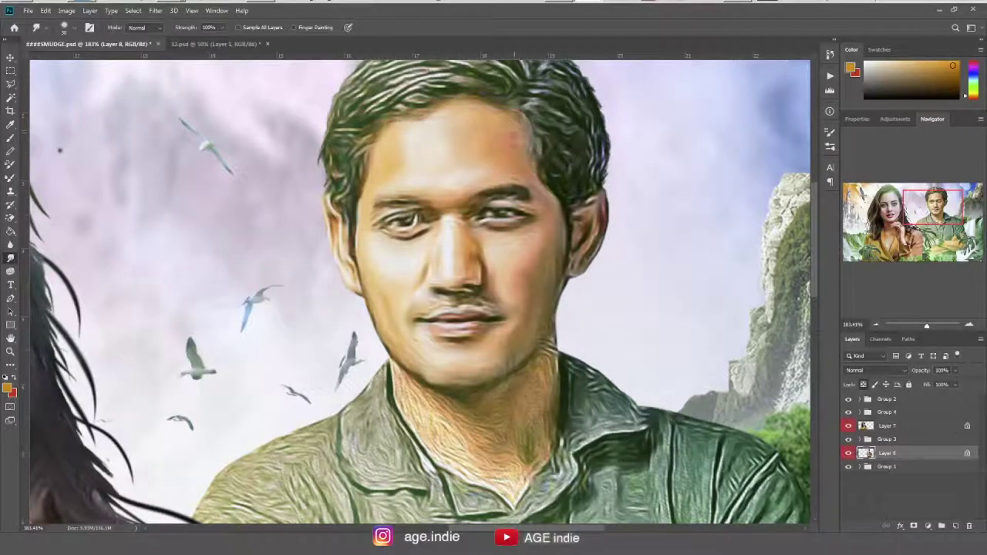
pyautogui.moveTo(413, 417)
pyautogui.mouseDown()
pyautogui.moveTo(431, 408)
pyautogui.moveTo(421, 420)
pyautogui.moveTo(505, 490)
pyautogui.moveTo(474, 447)
pyautogui.moveTo(509, 414)
pyautogui.moveTo(549, 347)
pyautogui.moveTo(546, 443)
pyautogui.moveTo(536, 461)
pyautogui.mouseUp()
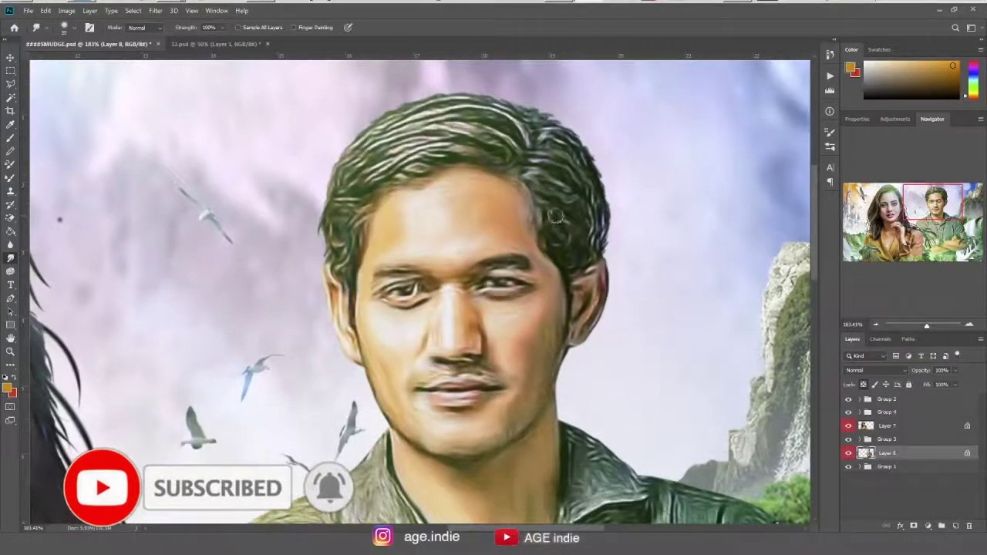
# Step: Smooth the strands along the right, top and front of the man's hair
pyautogui.moveTo(589, 202)
pyautogui.mouseDown()
pyautogui.moveTo(601, 239)
pyautogui.moveTo(501, 108)
pyautogui.moveTo(386, 100)
pyautogui.mouseUp()
pyautogui.moveTo(509, 139)
pyautogui.mouseDown()
pyautogui.moveTo(416, 116)
pyautogui.moveTo(362, 142)
pyautogui.mouseUp()
pyautogui.moveTo(462, 123)
pyautogui.mouseDown()
pyautogui.moveTo(355, 154)
pyautogui.moveTo(447, 143)
pyautogui.moveTo(397, 166)
pyautogui.moveTo(343, 173)
pyautogui.moveTo(383, 177)
pyautogui.mouseUp()
# Step: Smudge the man's shirt collar, placket and left shoulder smooth
pyautogui.moveTo(613, 470)
pyautogui.mouseDown()
pyautogui.moveTo(493, 250)
pyautogui.moveTo(420, 335)
pyautogui.moveTo(386, 431)
pyautogui.mouseUp()
pyautogui.moveTo(405, 354)
pyautogui.mouseDown()
pyautogui.moveTo(448, 297)
pyautogui.moveTo(510, 268)
pyautogui.moveTo(478, 224)
pyautogui.mouseUp()
pyautogui.moveTo(515, 258)
pyautogui.mouseDown()
pyautogui.moveTo(355, 349)
pyautogui.moveTo(244, 230)
pyautogui.moveTo(231, 328)
pyautogui.mouseUp()
pyautogui.moveTo(239, 293)
pyautogui.mouseDown()
pyautogui.moveTo(266, 224)
pyautogui.moveTo(320, 350)
pyautogui.mouseUp()
pyautogui.moveTo(208, 301)
pyautogui.mouseDown()
pyautogui.moveTo(235, 370)
pyautogui.moveTo(262, 386)
pyautogui.moveTo(304, 347)
pyautogui.moveTo(333, 405)
pyautogui.moveTo(223, 393)
pyautogui.mouseUp()
pyautogui.moveTo(193, 358); pyautogui.dragTo(235, 470)
pyautogui.moveTo(154, 285); pyautogui.dragTo(205, 400)
pyautogui.moveTo(116, 309); pyautogui.dragTo(133, 362)
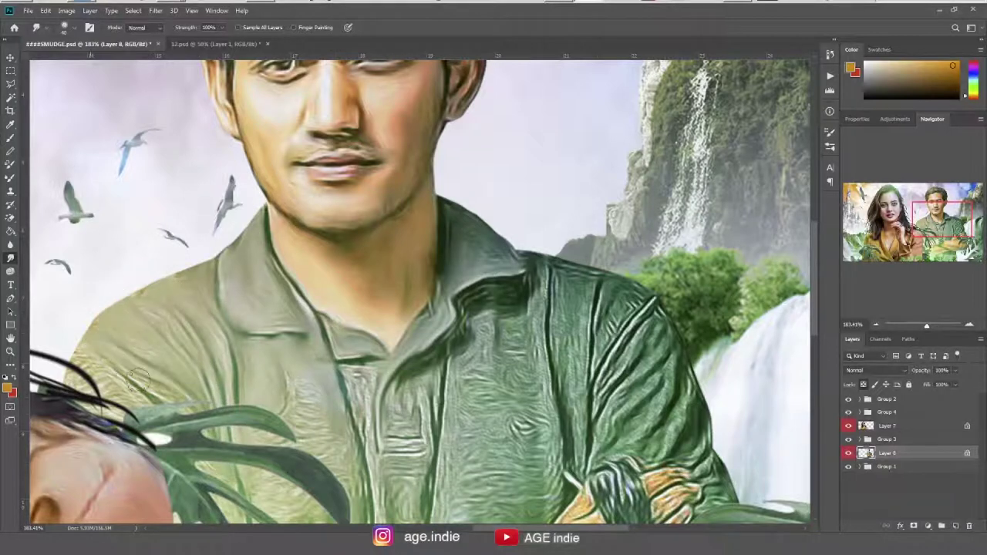
# Step: Smudge the shirt front smooth around the leaf, placket and chest
pyautogui.scroll(-2, 123, 400)
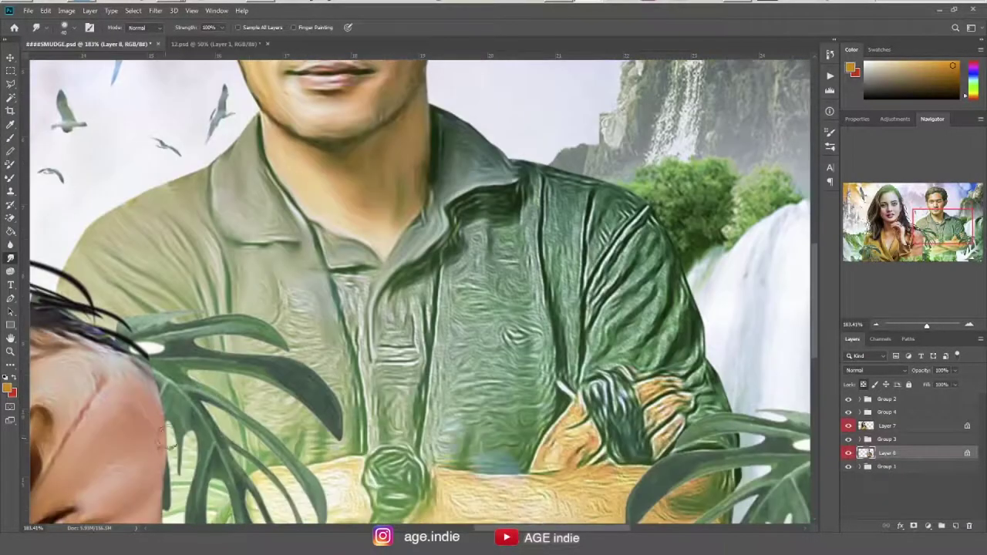
pyautogui.moveTo(166, 445); pyautogui.dragTo(194, 361)
pyautogui.moveTo(268, 223); pyautogui.dragTo(285, 319)
pyautogui.moveTo(305, 216)
pyautogui.mouseDown()
pyautogui.moveTo(312, 308)
pyautogui.moveTo(336, 339)
pyautogui.moveTo(351, 231)
pyautogui.moveTo(378, 370)
pyautogui.mouseUp()
pyautogui.moveTo(368, 185); pyautogui.dragTo(389, 282)
pyautogui.moveTo(393, 354)
pyautogui.mouseDown()
pyautogui.moveTo(420, 218)
pyautogui.moveTo(444, 281)
pyautogui.moveTo(421, 366)
pyautogui.mouseUp()
pyautogui.moveTo(431, 324); pyautogui.dragTo(308, 319)
pyautogui.moveTo(370, 115)
pyautogui.mouseDown()
pyautogui.moveTo(347, 193)
pyautogui.moveTo(338, 351)
pyautogui.mouseUp()
pyautogui.moveTo(331, 293); pyautogui.dragTo(397, 146)
pyautogui.moveTo(409, 185); pyautogui.dragTo(432, 112)
pyautogui.moveTo(443, 205)
pyautogui.mouseDown()
pyautogui.moveTo(447, 347)
pyautogui.moveTo(416, 230)
pyautogui.moveTo(355, 354)
pyautogui.mouseUp()
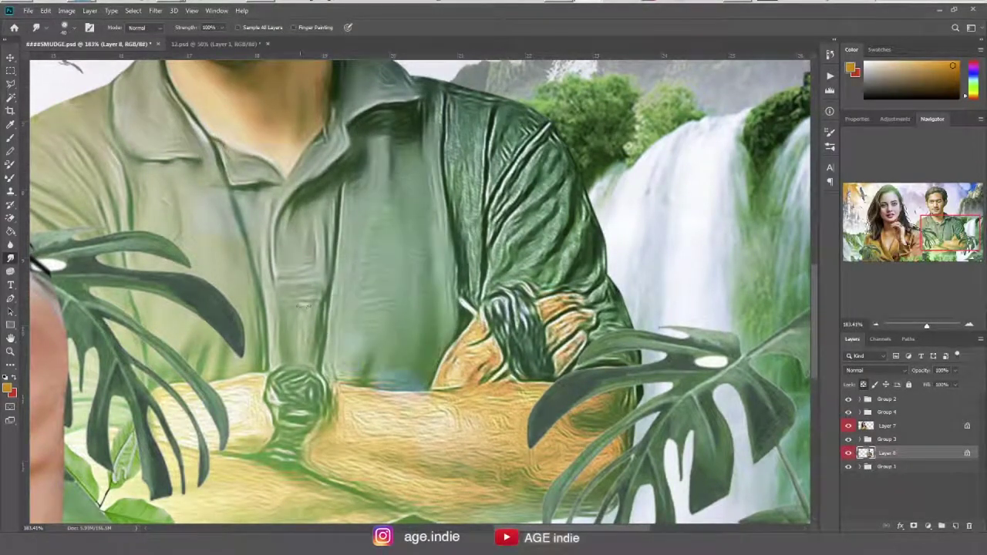
pyautogui.moveTo(308, 301); pyautogui.dragTo(250, 335)
pyautogui.moveTo(404, 123)
pyautogui.mouseDown()
pyautogui.moveTo(401, 285)
pyautogui.moveTo(416, 324)
pyautogui.mouseUp()
# Step: Smooth the wrinkled sleeve, the gripping hand's fingers and the forearm skin
pyautogui.moveTo(462, 158)
pyautogui.mouseDown()
pyautogui.moveTo(428, 269)
pyautogui.moveTo(444, 304)
pyautogui.mouseUp()
pyautogui.moveTo(505, 208); pyautogui.dragTo(494, 308)
pyautogui.moveTo(532, 282); pyautogui.dragTo(563, 335)
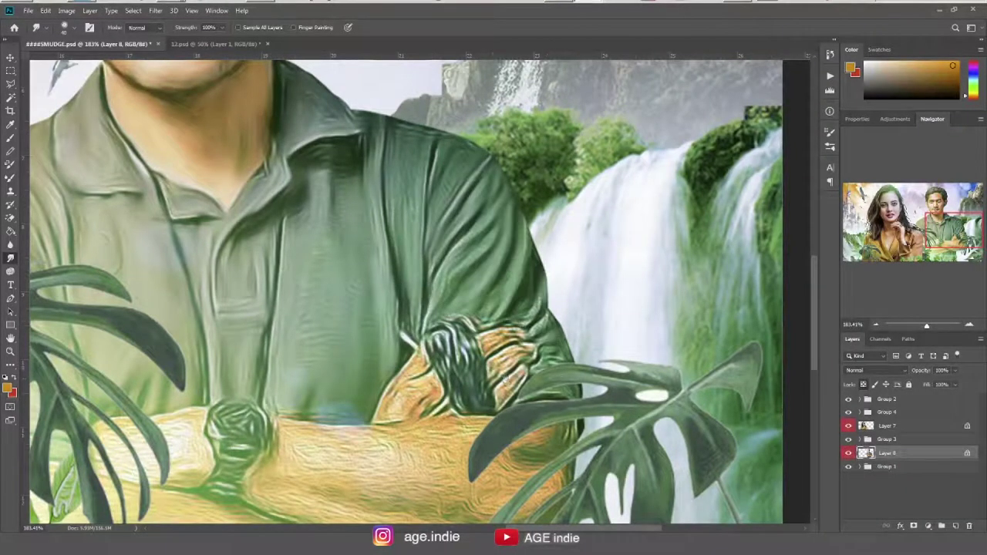
pyautogui.moveTo(413, 354); pyautogui.dragTo(540, 235)
pyautogui.moveTo(611, 214); pyautogui.dragTo(636, 236)
pyautogui.moveTo(255, 307)
pyautogui.mouseDown()
pyautogui.moveTo(274, 333)
pyautogui.moveTo(308, 293)
pyautogui.moveTo(312, 325)
pyautogui.moveTo(326, 297)
pyautogui.mouseUp()
# Step: Lower Smudge strength to 34% and gently smooth the forearms near the watch and below
pyautogui.press('3')
pyautogui.press('4')
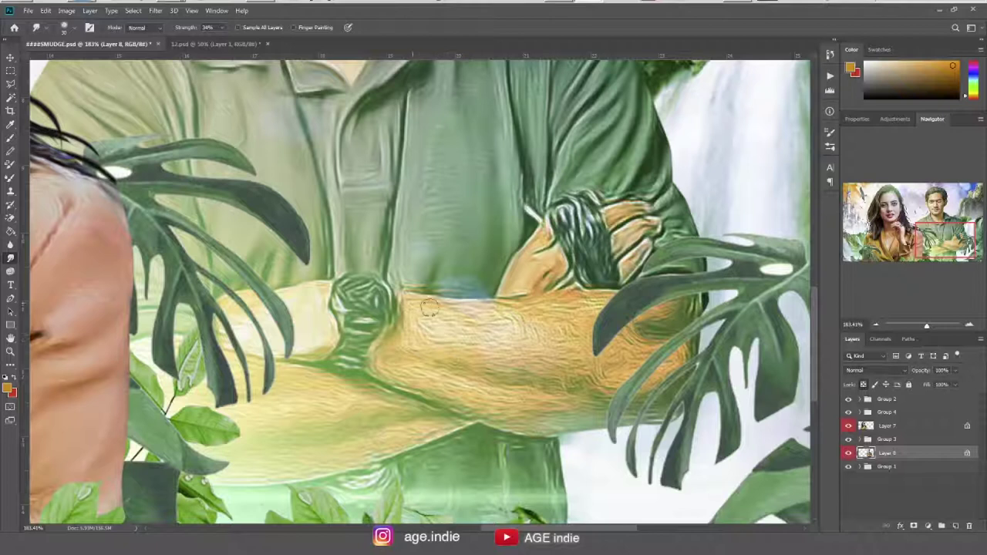
pyautogui.moveTo(447, 311)
pyautogui.mouseDown()
pyautogui.moveTo(399, 347)
pyautogui.moveTo(489, 335)
pyautogui.moveTo(513, 312)
pyautogui.moveTo(570, 300)
pyautogui.moveTo(563, 306)
pyautogui.moveTo(645, 319)
pyautogui.moveTo(678, 357)
pyautogui.moveTo(603, 344)
pyautogui.mouseUp()
pyautogui.moveTo(402, 361)
pyautogui.mouseDown()
pyautogui.moveTo(470, 377)
pyautogui.moveTo(600, 376)
pyautogui.mouseUp()
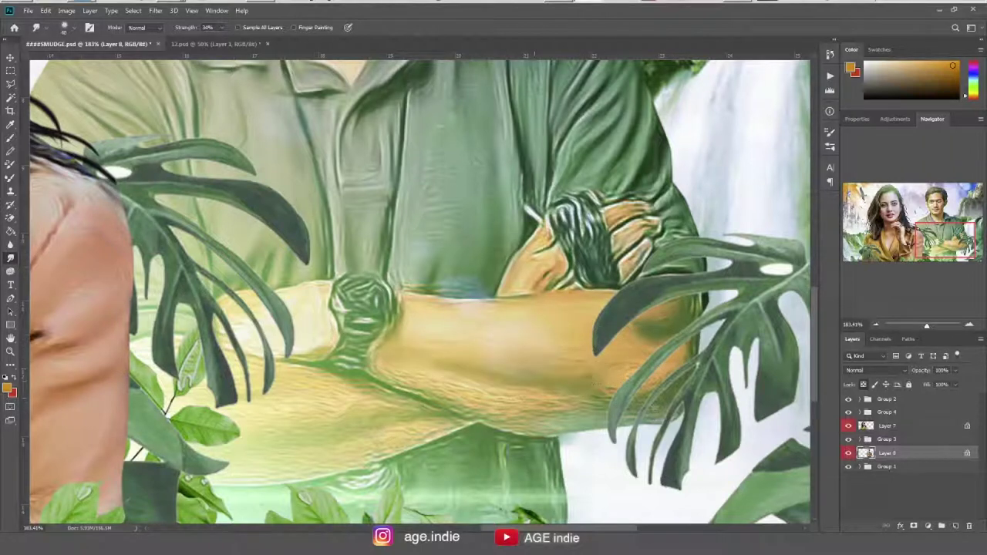
pyautogui.moveTo(393, 371)
pyautogui.mouseDown()
pyautogui.moveTo(420, 393)
pyautogui.moveTo(501, 416)
pyautogui.mouseUp()
pyautogui.moveTo(386, 351)
pyautogui.mouseDown()
pyautogui.moveTo(232, 361)
pyautogui.moveTo(319, 398)
pyautogui.moveTo(304, 409)
pyautogui.moveTo(360, 441)
pyautogui.moveTo(426, 425)
pyautogui.moveTo(341, 450)
pyautogui.moveTo(203, 449)
pyautogui.moveTo(345, 456)
pyautogui.mouseUp()
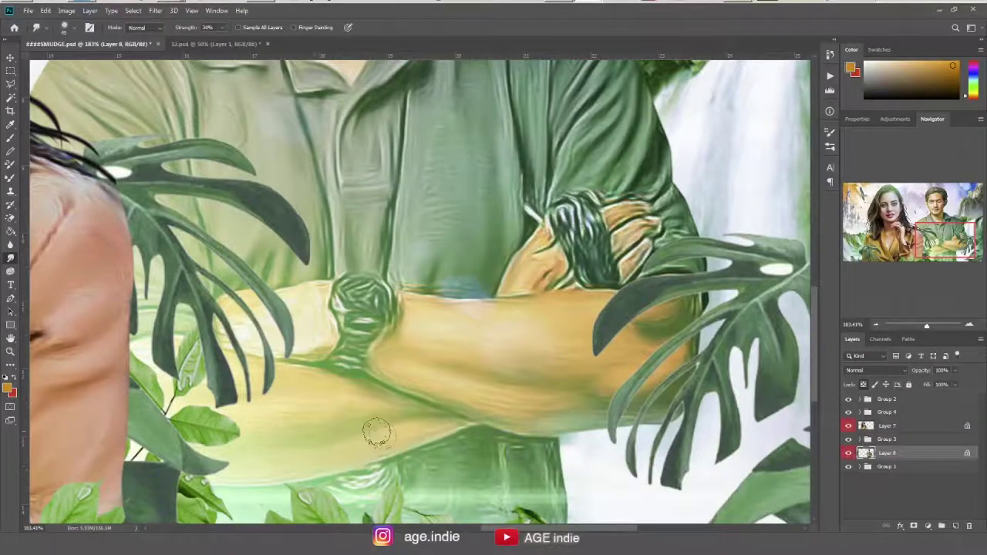
# Step: Adjust the zoom and switch to the Burn tool for midtones
pyautogui.scroll(-5, 539, 362)
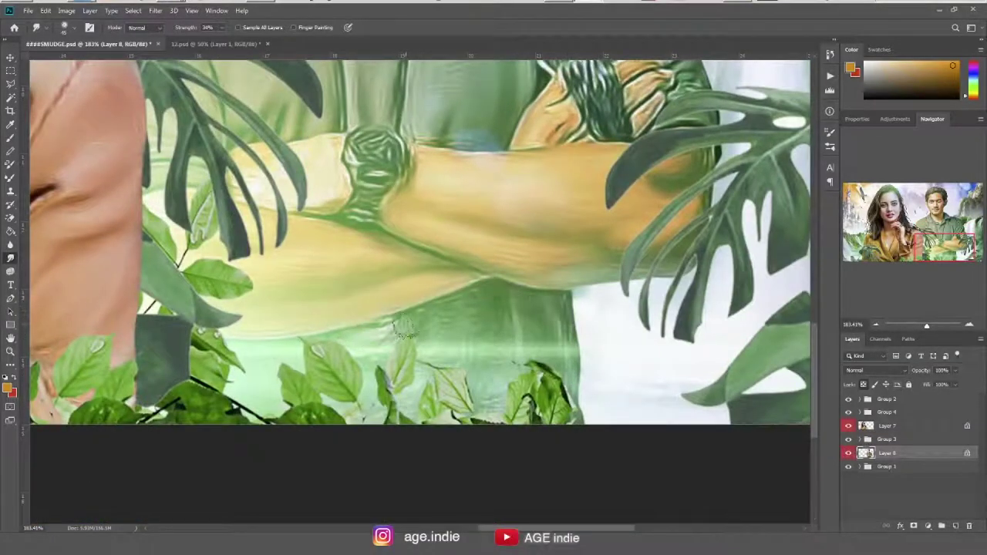
pyautogui.scroll(6, 421, 333)
pyautogui.scroll(4, 575, 250)
pyautogui.scroll(5, 576, 250)
pyautogui.press('o')
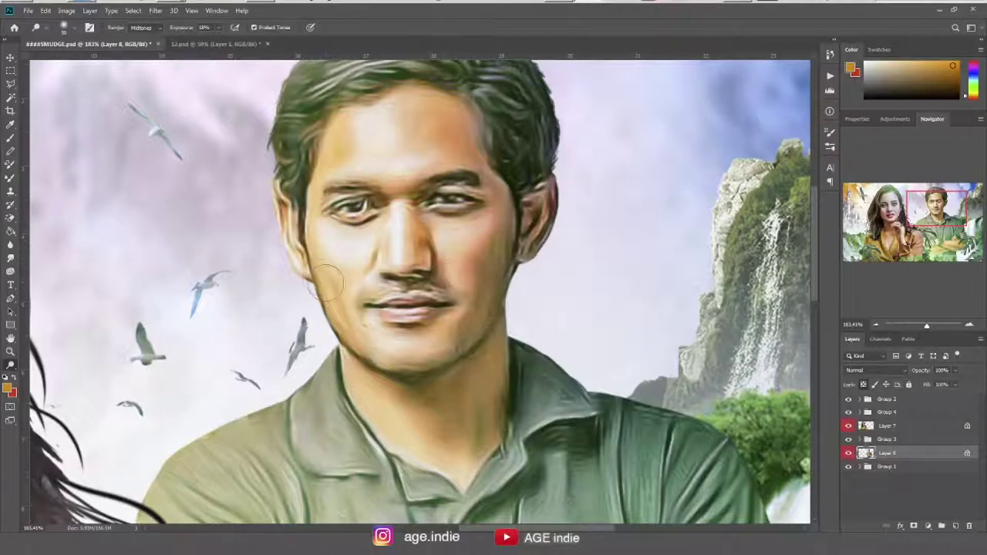
# Step: Burn the man's hair at 50% exposure along the crown, top and left
pyautogui.scroll(-3, 532, 222)
pyautogui.press('5')
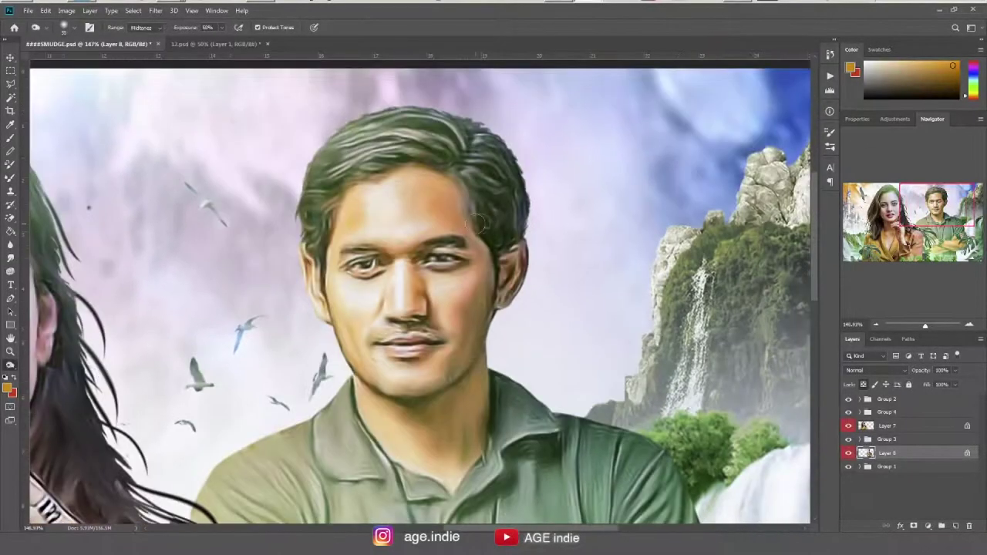
pyautogui.moveTo(476, 171); pyautogui.dragTo(489, 164)
pyautogui.moveTo(420, 117)
pyautogui.mouseDown()
pyautogui.moveTo(420, 133)
pyautogui.moveTo(373, 148)
pyautogui.moveTo(316, 223)
pyautogui.moveTo(339, 171)
pyautogui.moveTo(416, 135)
pyautogui.mouseUp()
# Step: Fit the image on screen, return to Smudge, and target Layer 7 then Layer 8
pyautogui.hotkey('ctrl', '0')
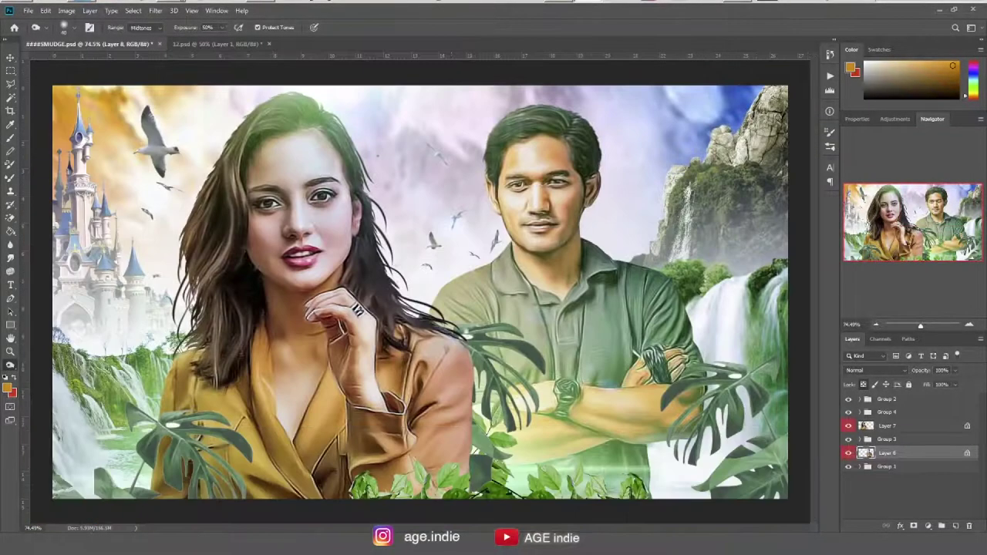
pyautogui.press('r')
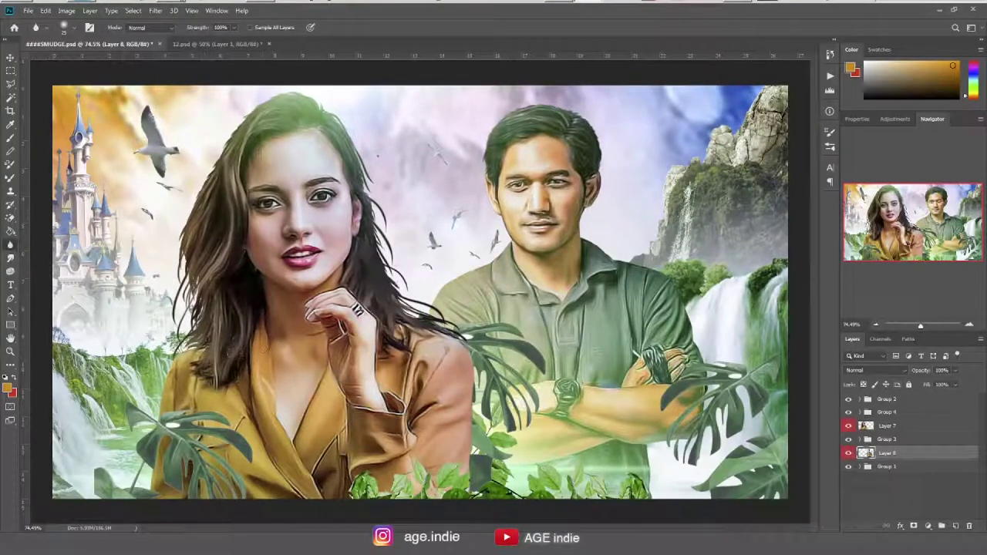
pyautogui.scroll(5, 169, 458)
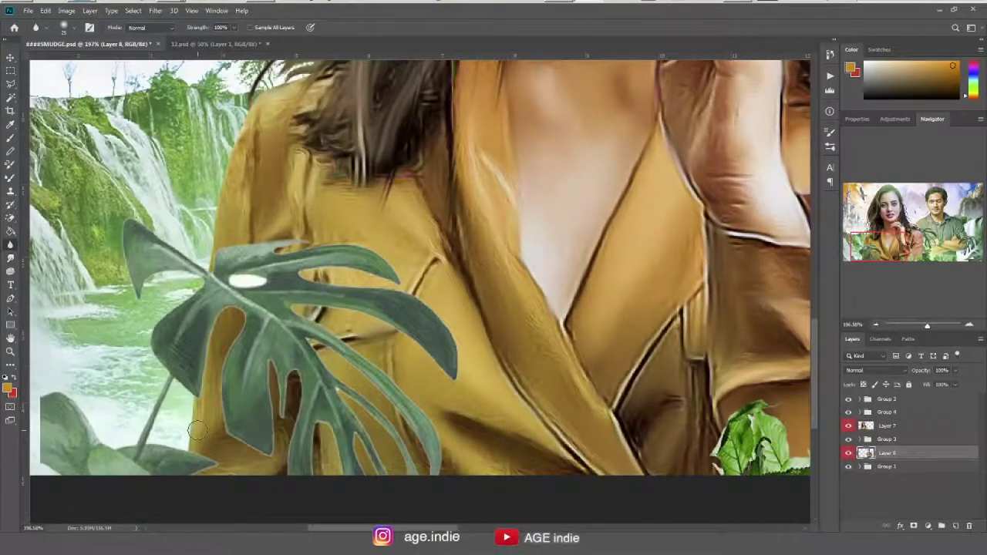
pyautogui.click(871, 428)
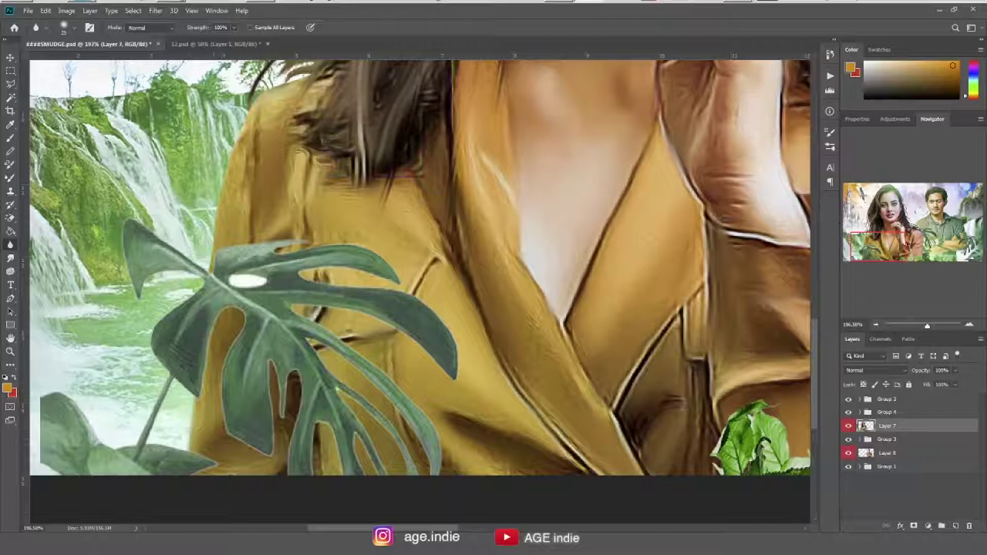
pyautogui.scroll(5, 420, 293)
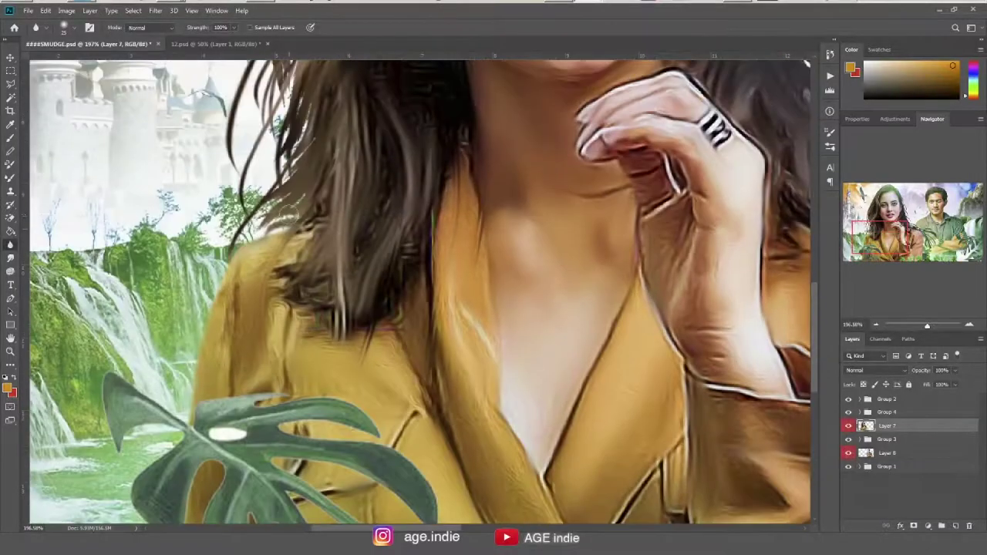
pyautogui.scroll(4, 304, 169)
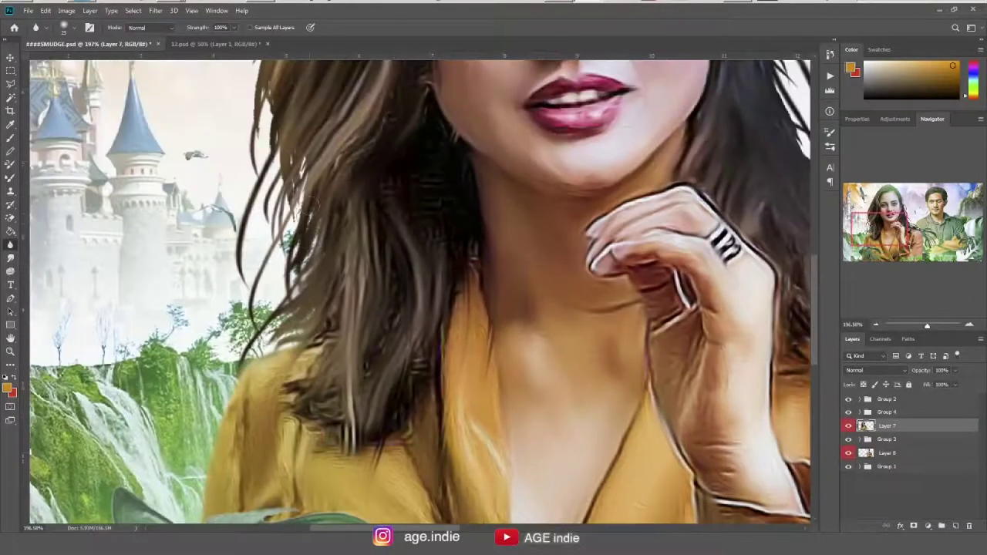
pyautogui.scroll(5, 232, 231)
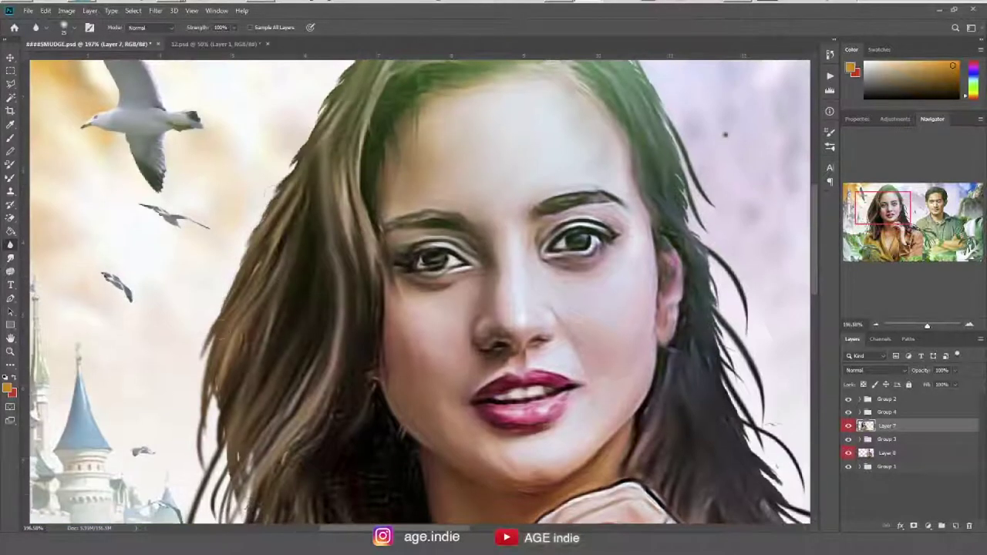
pyautogui.scroll(4, 420, 293)
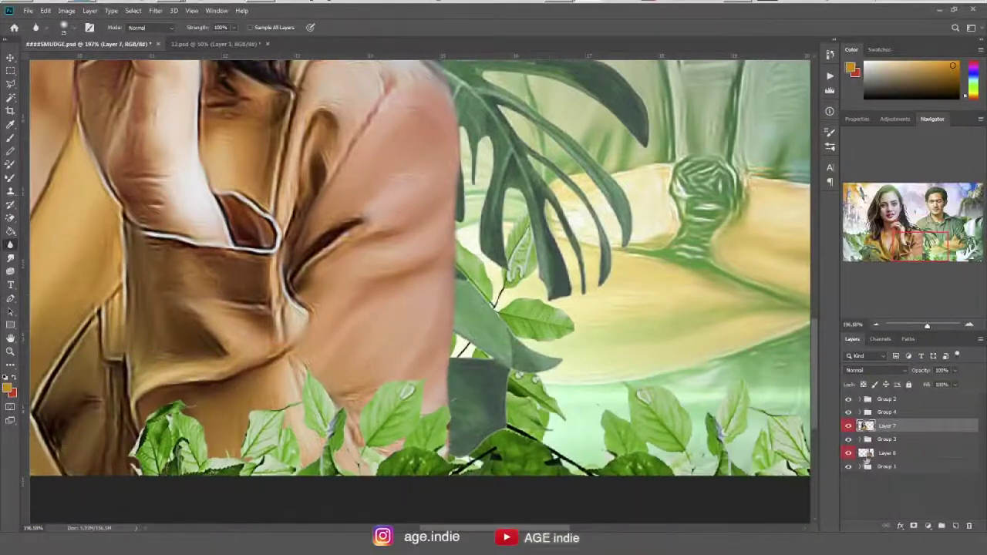
pyautogui.click(866, 455)
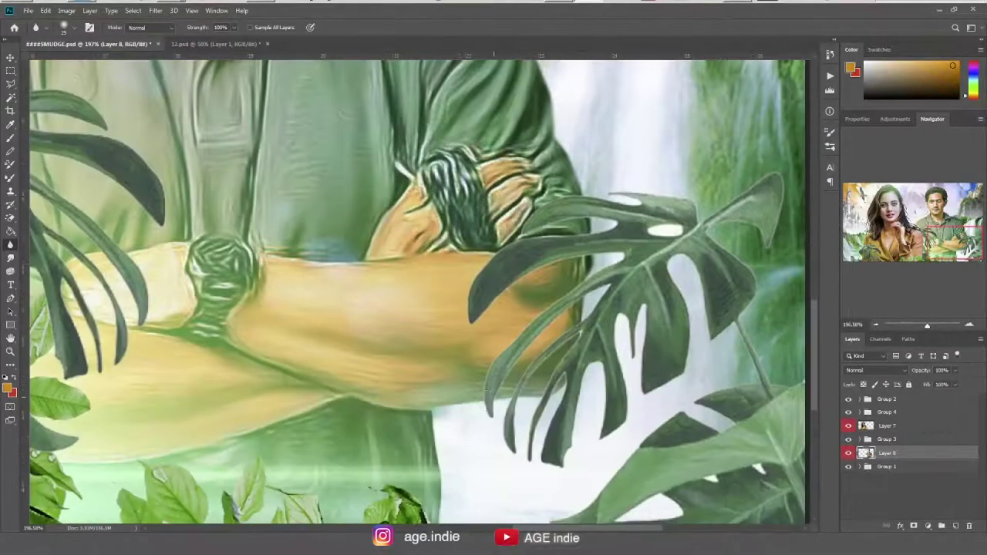
# Step: Save, then duplicate the bird flock and move and slightly tilt the copy beside the man
pyautogui.hotkey('ctrl', '0')
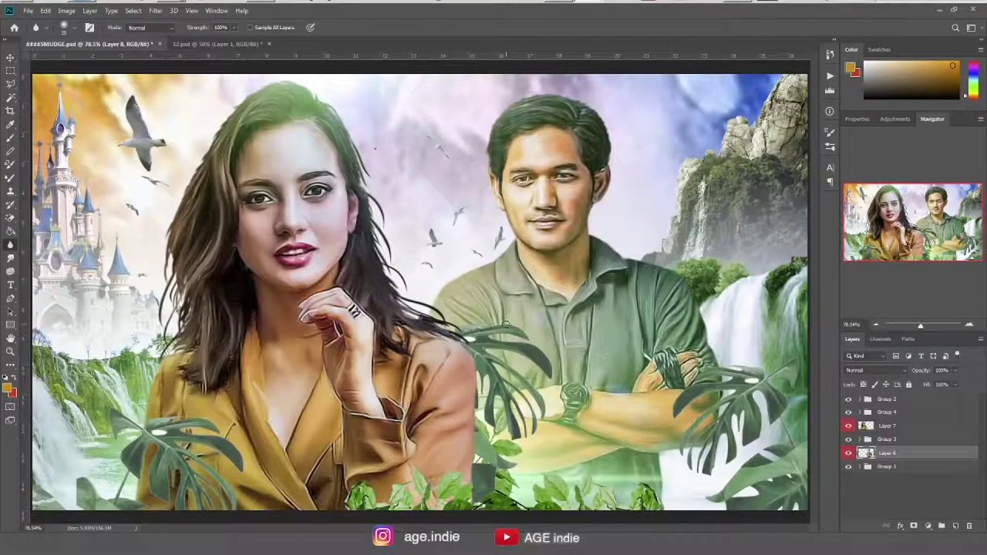
pyautogui.hotkey('ctrl', 's')
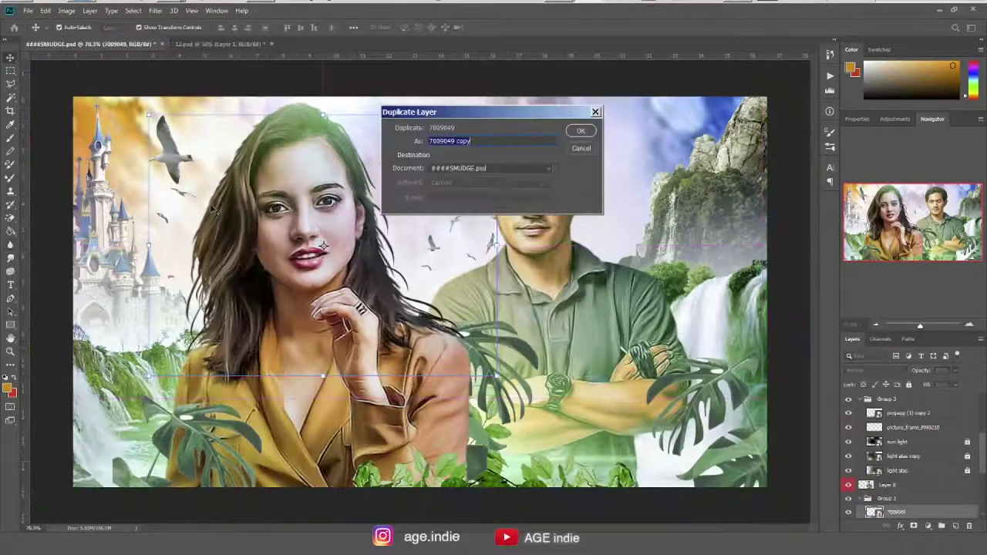
pyautogui.press('Return')
pyautogui.hotkey('ctrl', 't')
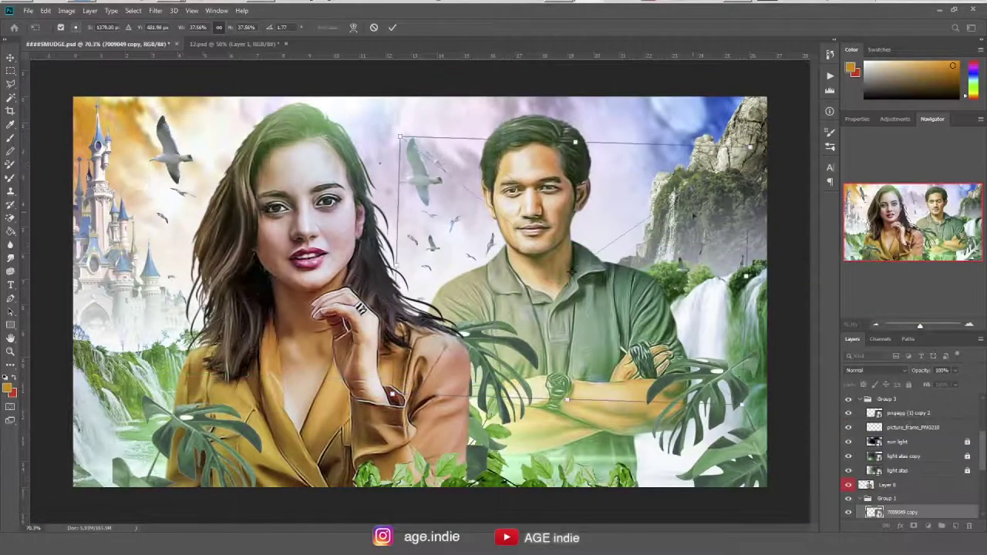
pyautogui.moveTo(422, 136); pyautogui.dragTo(425, 181)
pyautogui.moveTo(408, 114); pyautogui.dragTo(385, 116)
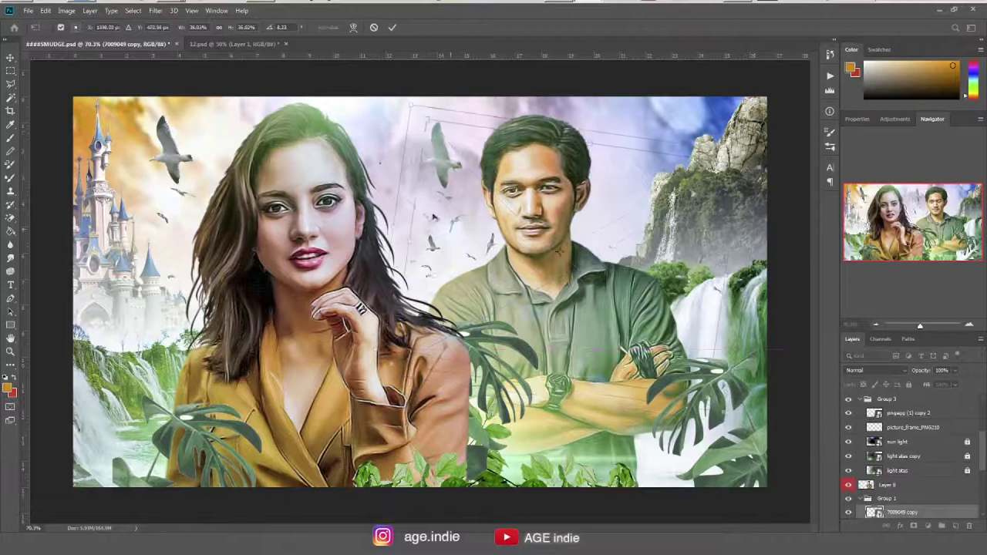
pyautogui.moveTo(458, 227)
pyautogui.mouseDown()
pyautogui.moveTo(456, 244)
pyautogui.moveTo(592, 231)
pyautogui.moveTo(552, 235)
pyautogui.mouseUp()
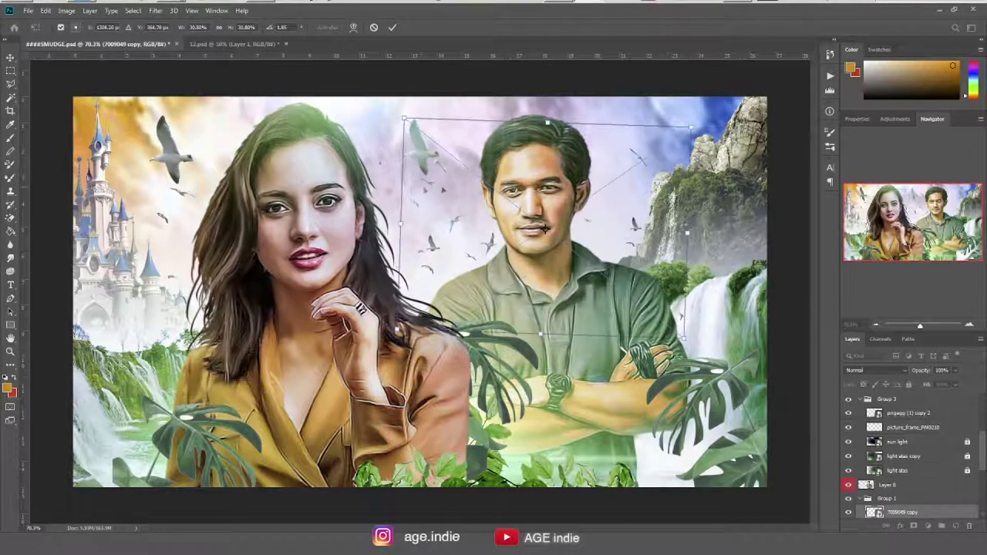
pyautogui.press('Return')
# Step: Expand Group 2, turn on the DUST 2 overlay and target its mask with the Brush
pyautogui.scroll(-3, 713, 303)
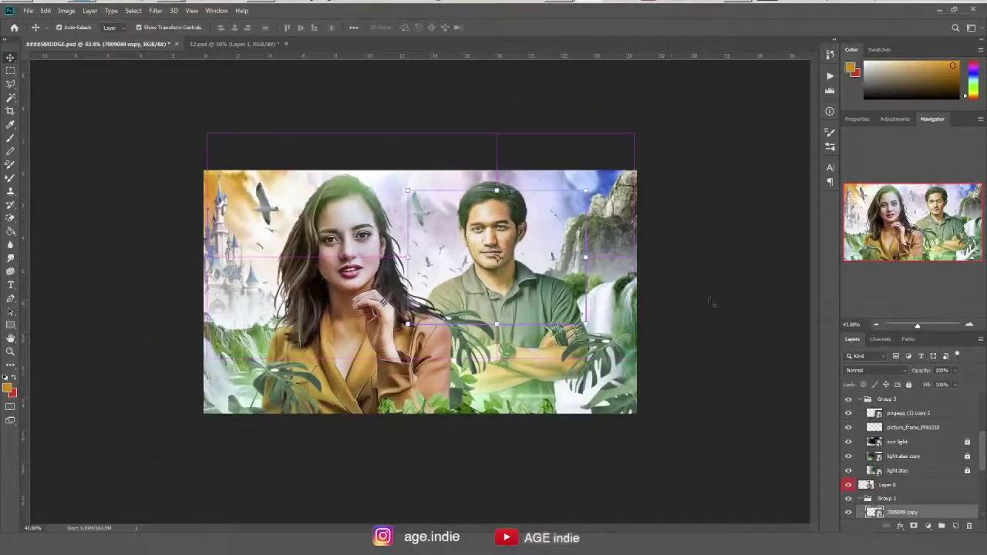
pyautogui.scroll(2, 424, 282)
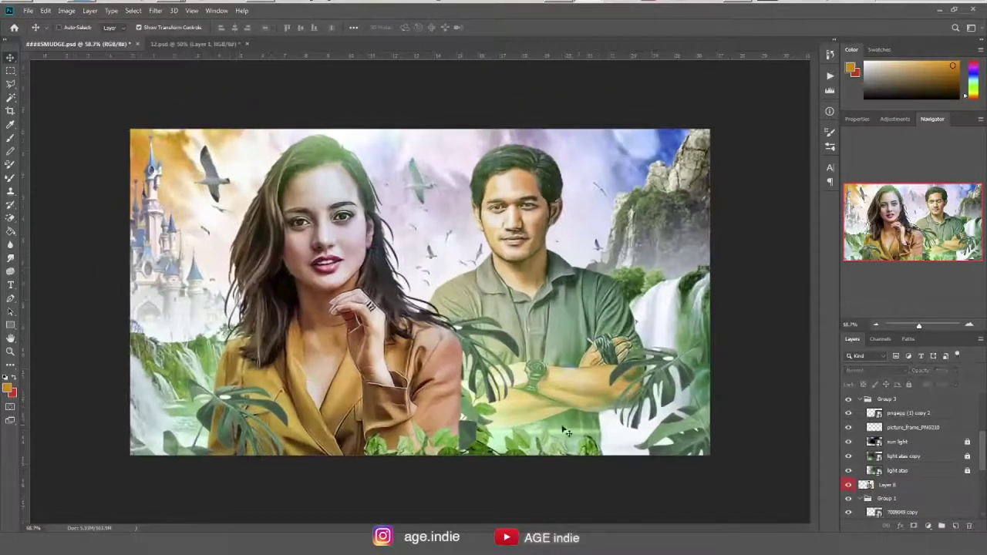
pyautogui.click(889, 399)
pyautogui.scroll(2, 928, 418)
pyautogui.click(861, 399)
pyautogui.click(848, 427)
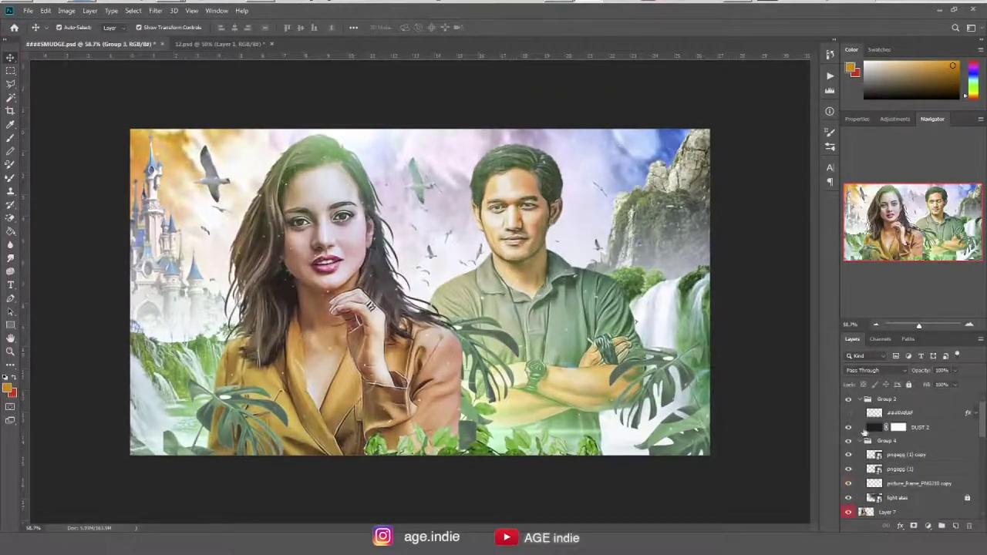
pyautogui.click(899, 428)
pyautogui.press('b')
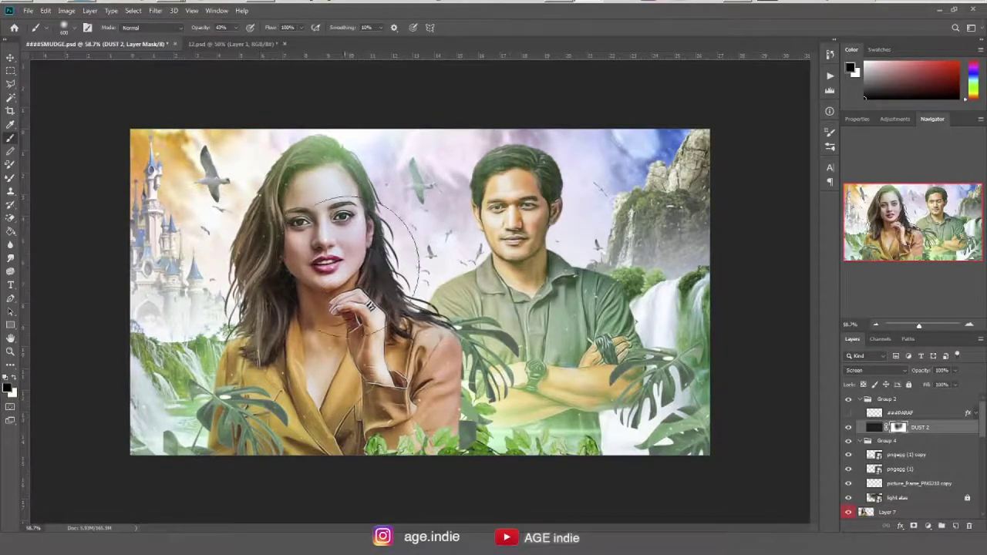
pyautogui.scroll(1, 324, 264)
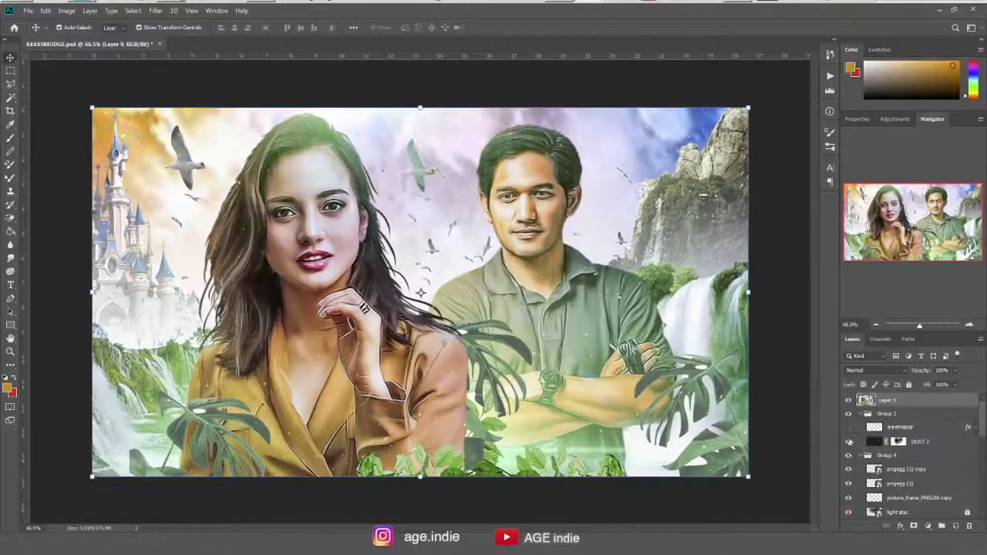
# Step: Add Curves and Levels adjustment layers to the composite
pyautogui.click(929, 526)
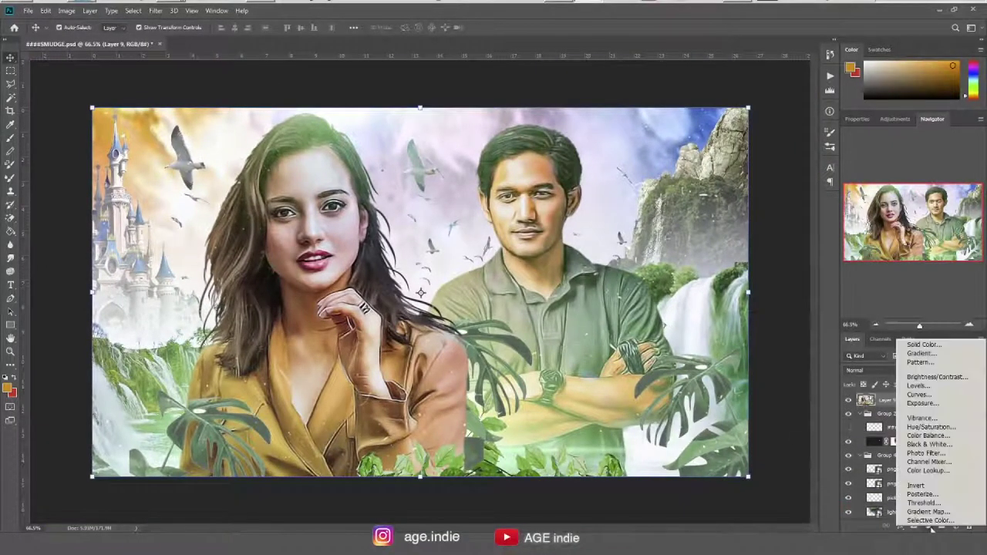
pyautogui.click(919, 394)
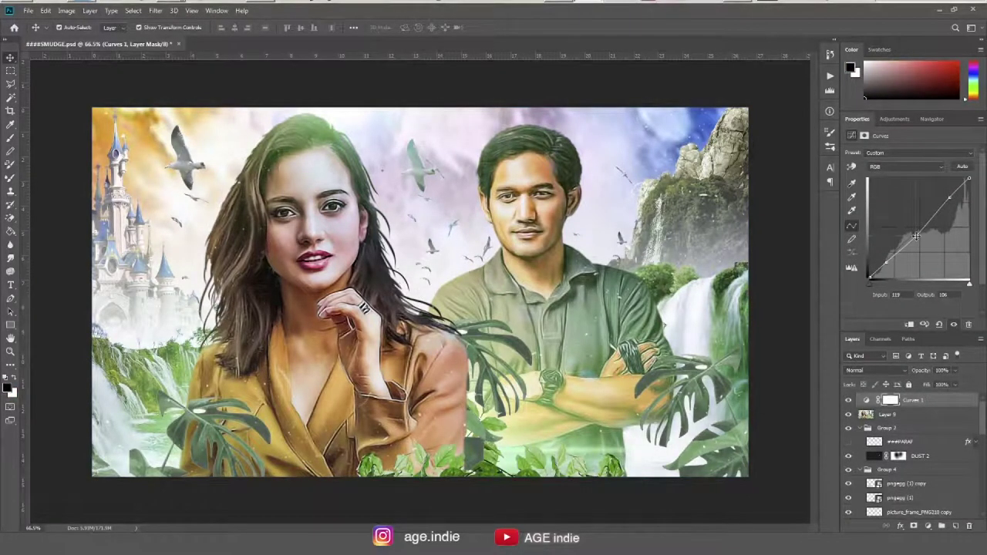
pyautogui.click(927, 526)
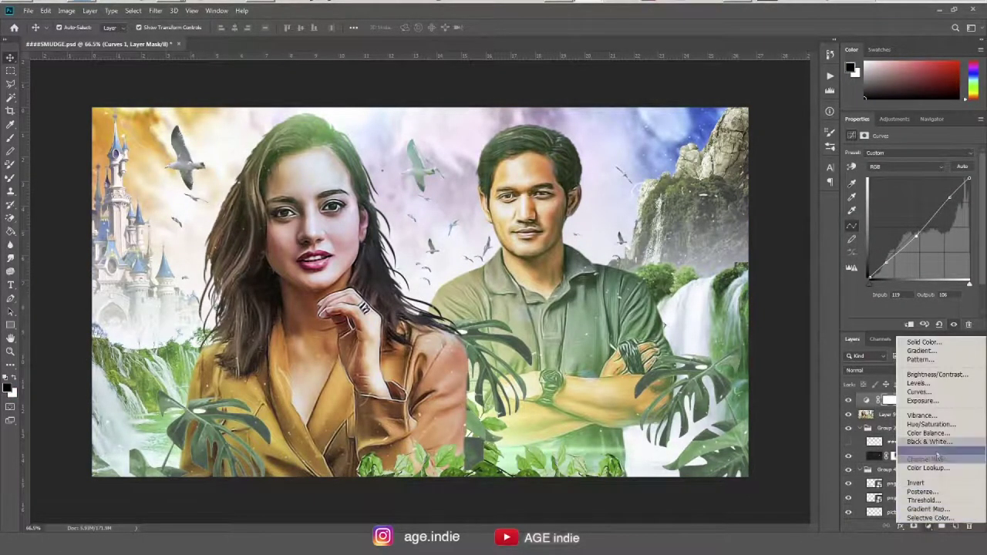
pyautogui.click(918, 383)
pyautogui.click(866, 400)
# Step: Add a Color Lookup layer using 2Strip.look, blended at 45% opacity
pyautogui.click(927, 526)
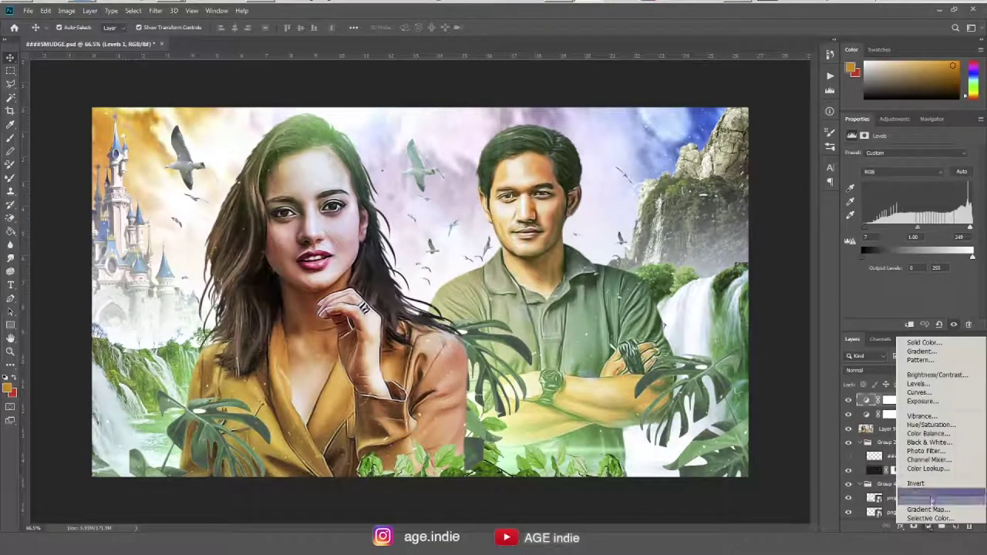
pyautogui.click(928, 468)
pyautogui.click(928, 153)
pyautogui.click(905, 199)
pyautogui.click(946, 155)
pyautogui.click(886, 200)
pyautogui.click(924, 154)
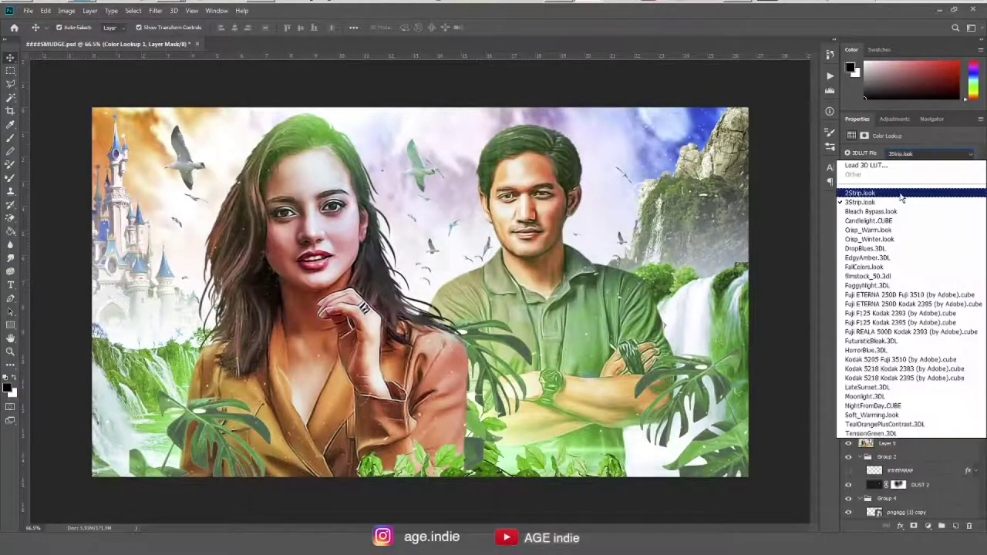
pyautogui.click(900, 194)
pyautogui.click(867, 400)
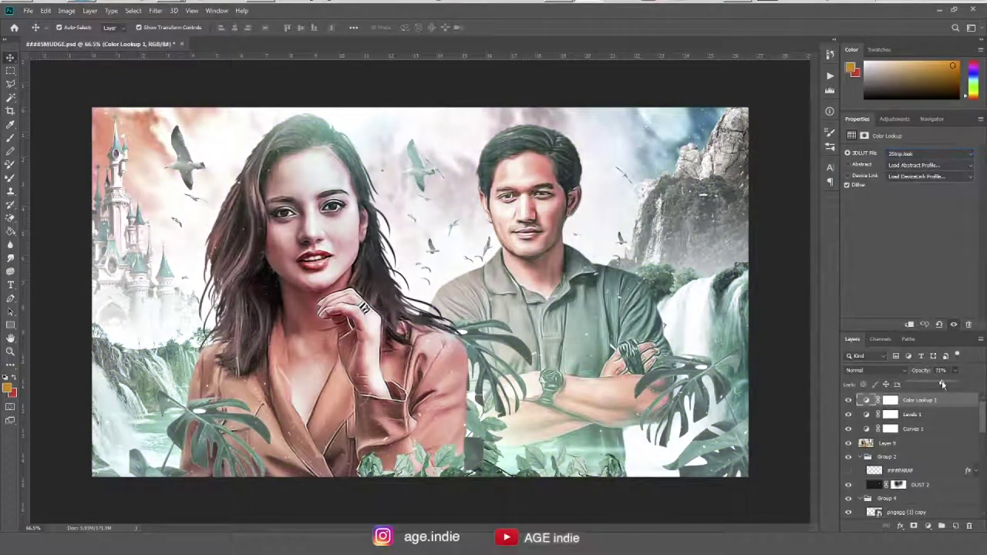
pyautogui.moveTo(942, 383); pyautogui.dragTo(930, 383)
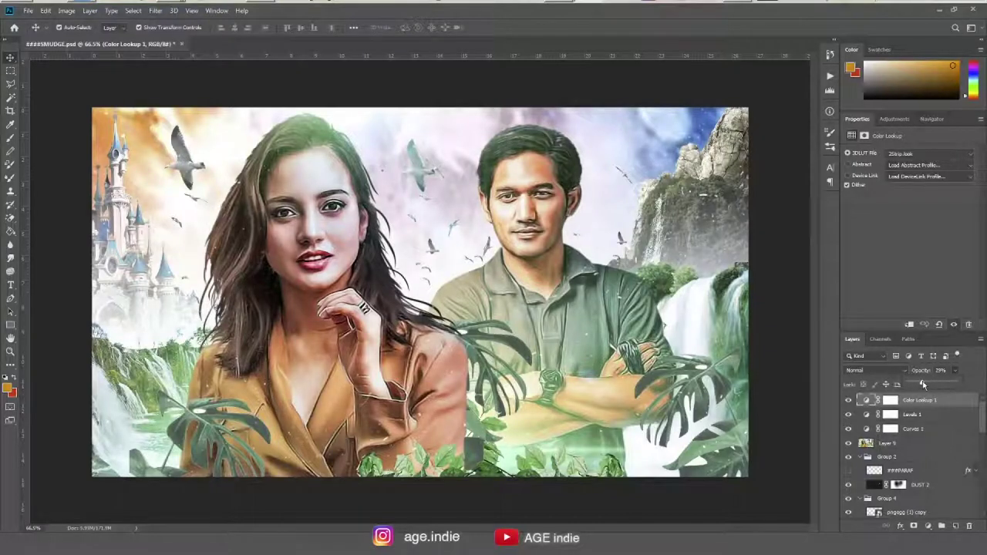
pyautogui.moveTo(929, 395); pyautogui.dragTo(931, 395)
pyautogui.scroll(-2, 420, 292)
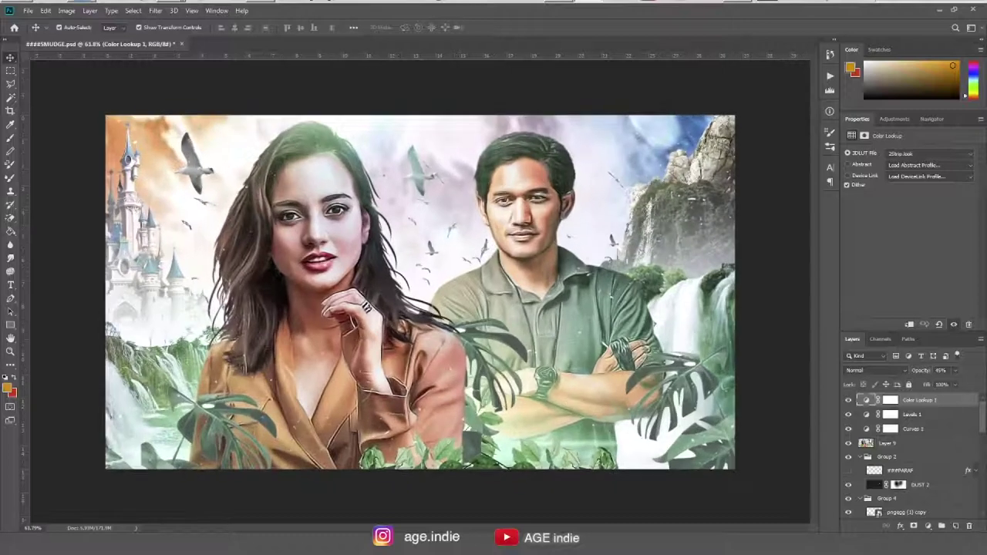
# Step: Add a white Solid Color fill layer and ready a black brush on its mask
pyautogui.click(928, 526)
pyautogui.click(919, 344)
pyautogui.click(697, 216)
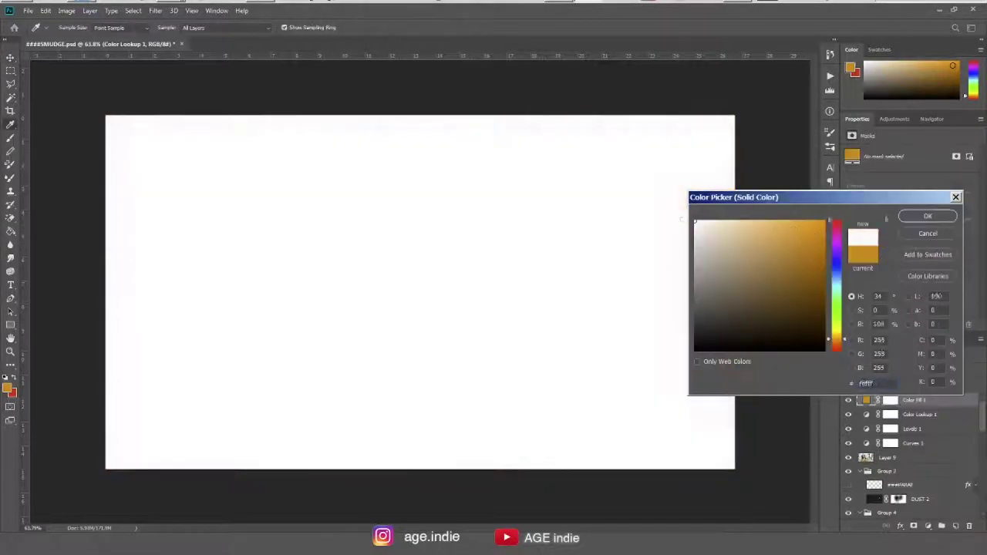
pyautogui.click(928, 218)
pyautogui.click(890, 400)
pyautogui.press('b')
pyautogui.press('d')
pyautogui.press('x')
# Step: Reveal the portraits, plants, lower-left waterfall, castle, cliff and man's arms through the white
pyautogui.moveTo(213, 260); pyautogui.dragTo(539, 231)
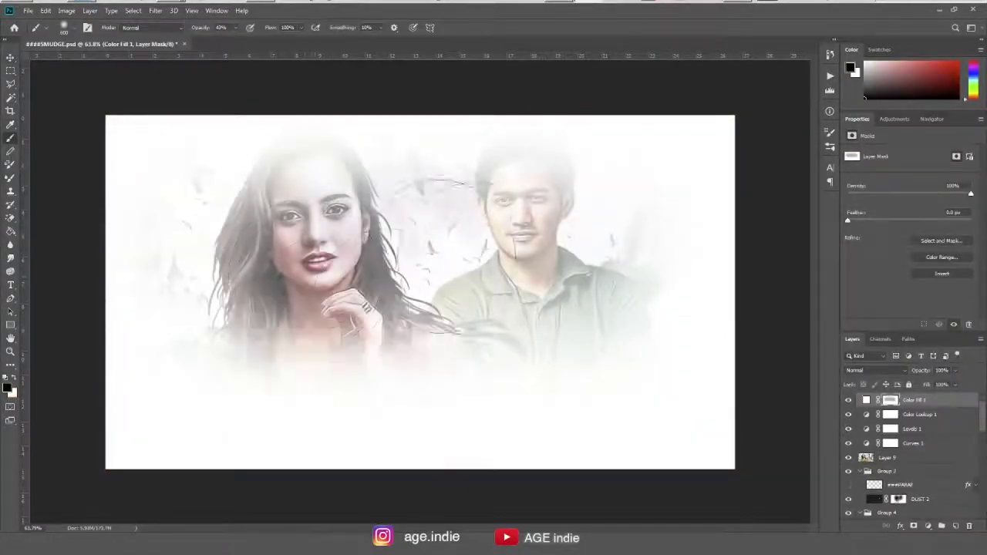
pyautogui.moveTo(309, 200)
pyautogui.mouseDown()
pyautogui.moveTo(468, 245)
pyautogui.moveTo(262, 154)
pyautogui.moveTo(568, 188)
pyautogui.moveTo(473, 342)
pyautogui.moveTo(551, 385)
pyautogui.moveTo(131, 352)
pyautogui.moveTo(198, 176)
pyautogui.moveTo(147, 231)
pyautogui.moveTo(154, 339)
pyautogui.mouseUp()
pyautogui.moveTo(293, 432); pyautogui.dragTo(524, 400)
pyautogui.moveTo(232, 447); pyautogui.dragTo(146, 301)
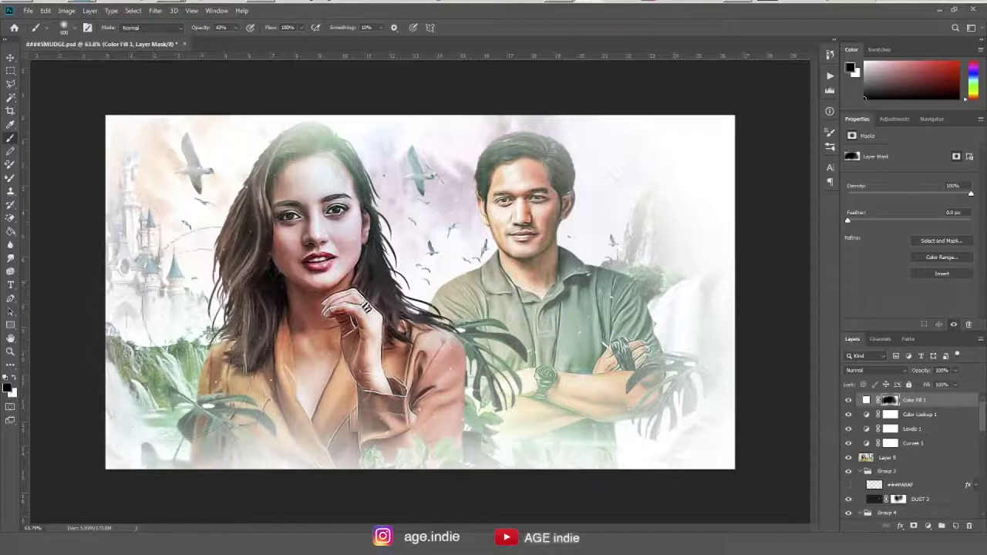
pyautogui.moveTo(131, 232); pyautogui.dragTo(324, 154)
pyautogui.moveTo(424, 285)
pyautogui.mouseDown()
pyautogui.moveTo(694, 192)
pyautogui.moveTo(570, 199)
pyautogui.mouseUp()
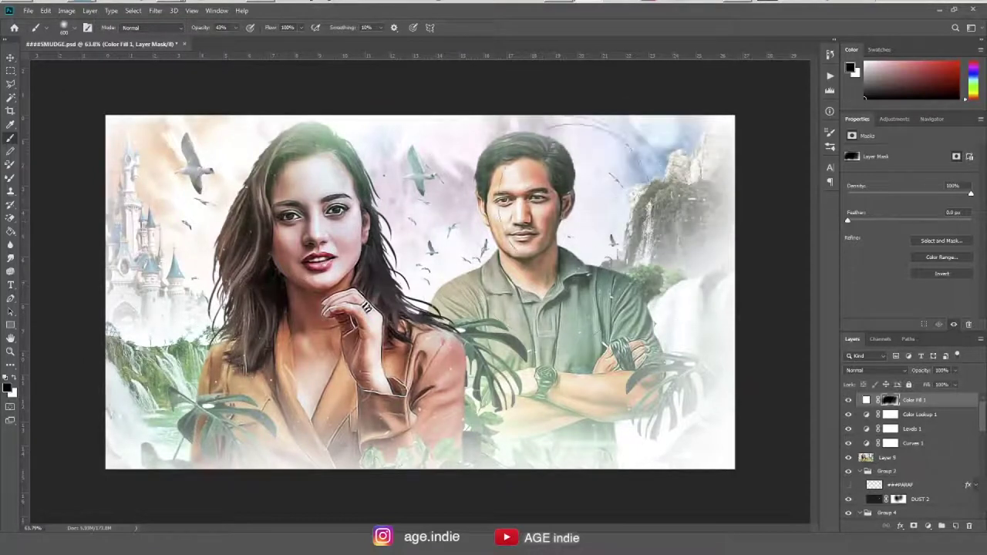
pyautogui.moveTo(693, 285)
pyautogui.mouseDown()
pyautogui.moveTo(586, 432)
pyautogui.moveTo(694, 324)
pyautogui.moveTo(632, 447)
pyautogui.mouseUp()
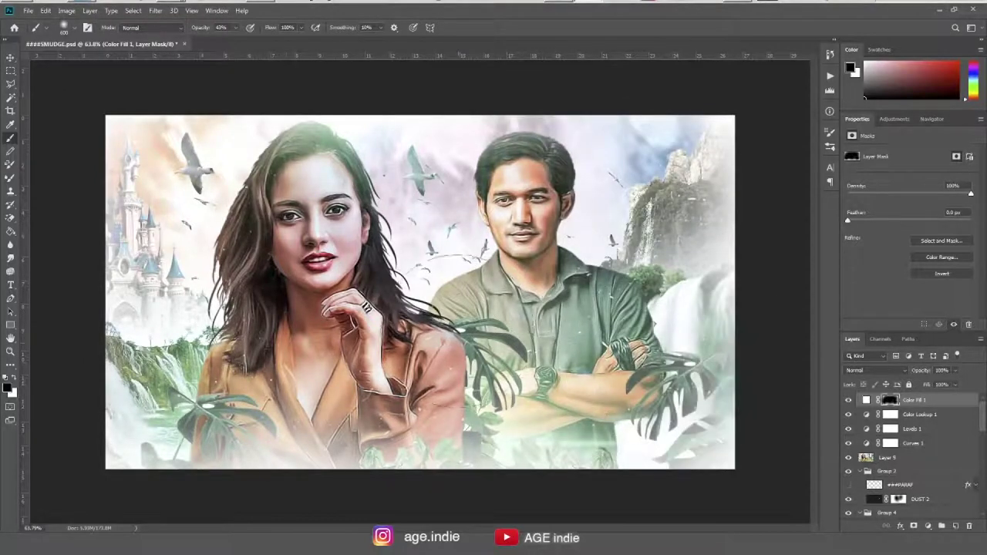
# Step: Restore the bottom plants, right-edge waterfall, and upper-right sky and cliffs, keeping soft white edges
pyautogui.moveTo(278, 432); pyautogui.dragTo(370, 416)
pyautogui.moveTo(232, 440); pyautogui.dragTo(478, 432)
pyautogui.moveTo(717, 278); pyautogui.dragTo(431, 216)
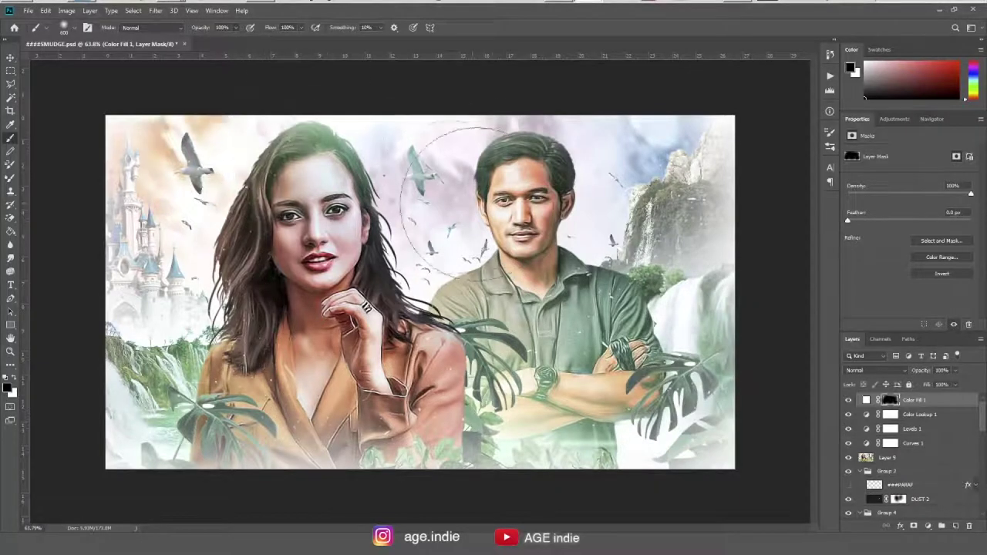
pyautogui.moveTo(116, 454); pyautogui.dragTo(239, 435)
pyautogui.moveTo(282, 463); pyautogui.dragTo(393, 408)
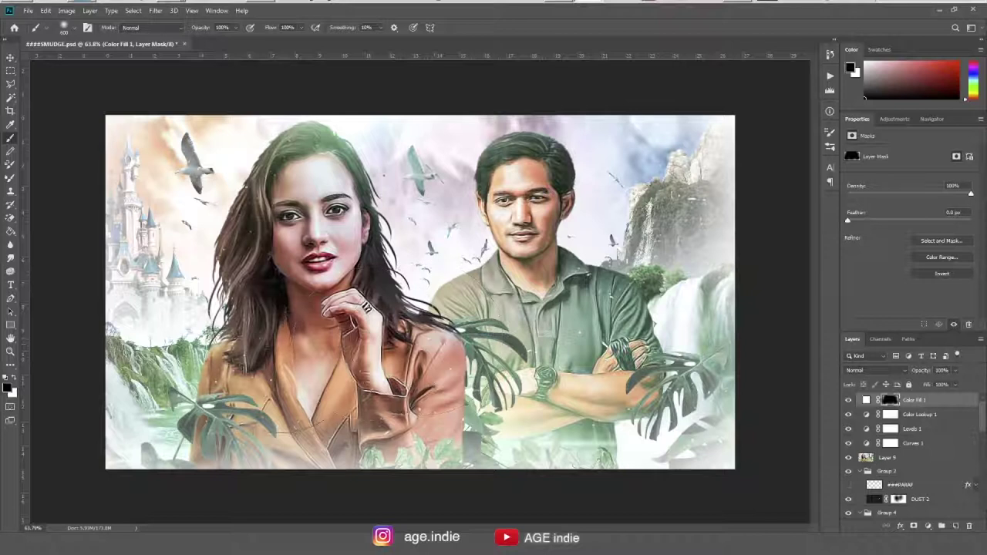
pyautogui.moveTo(694, 269); pyautogui.dragTo(678, 166)
pyautogui.moveTo(694, 131); pyautogui.dragTo(543, 204)
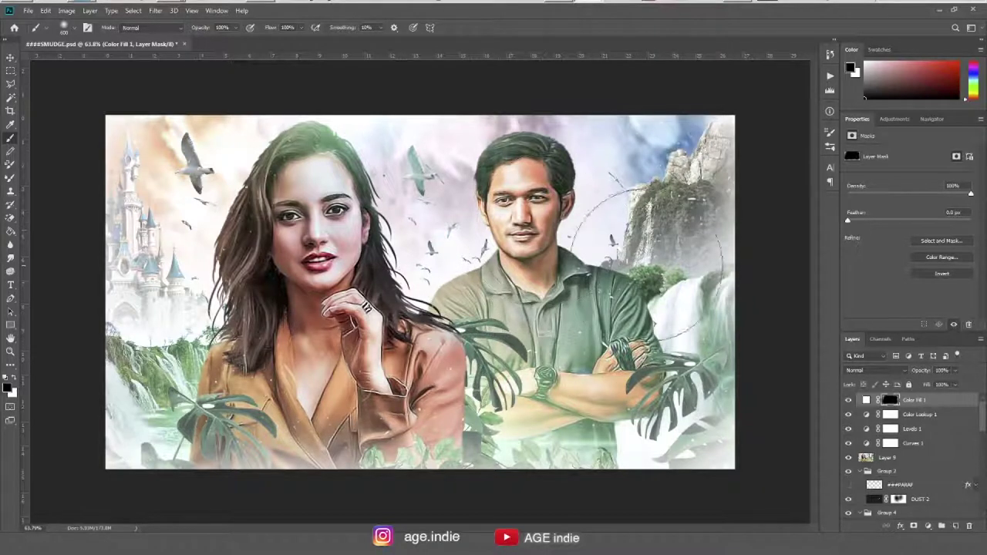
pyautogui.moveTo(647, 261); pyautogui.dragTo(370, 258)
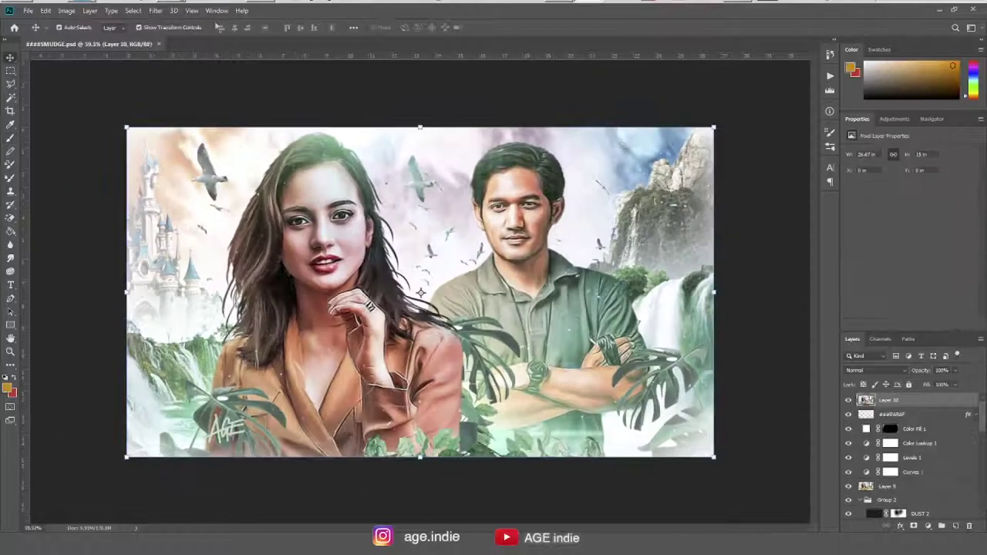
# Step: Apply the Camera Raw Filter to the merged artwork
pyautogui.click(156, 10)
pyautogui.click(515, 196)
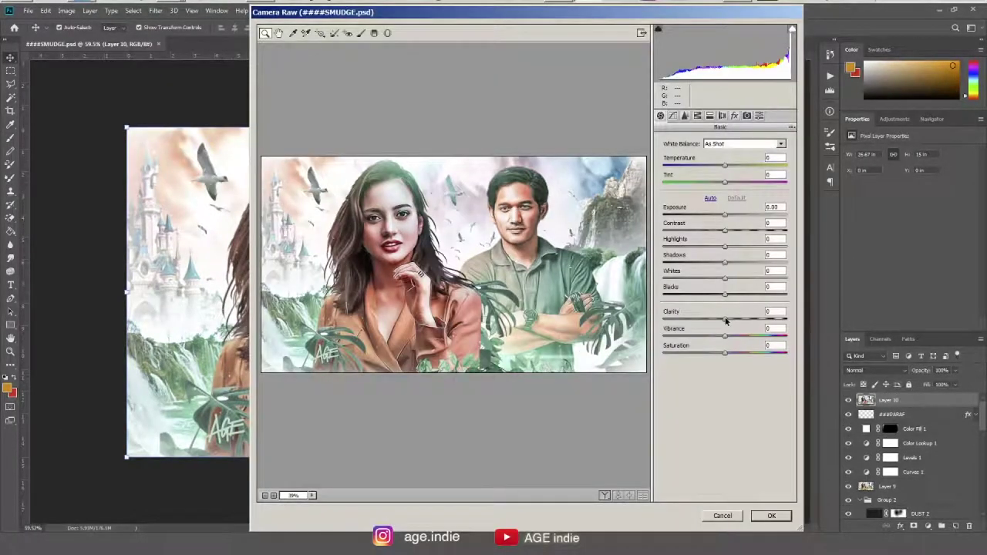
pyautogui.click(777, 520)
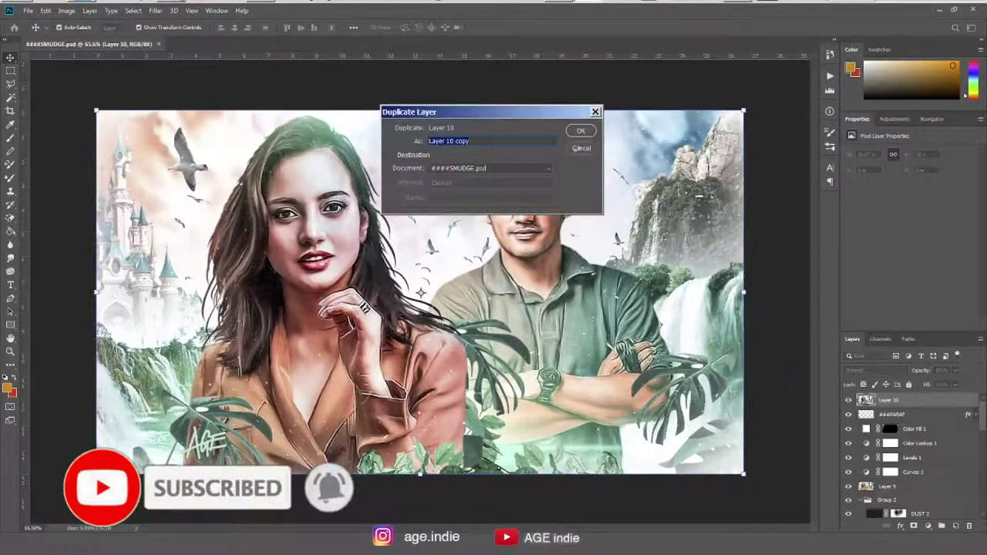
# Step: Duplicate the layer, apply Oil Paint to the copy, and fade it to 33% opacity
pyautogui.press('Return')
pyautogui.click(155, 10)
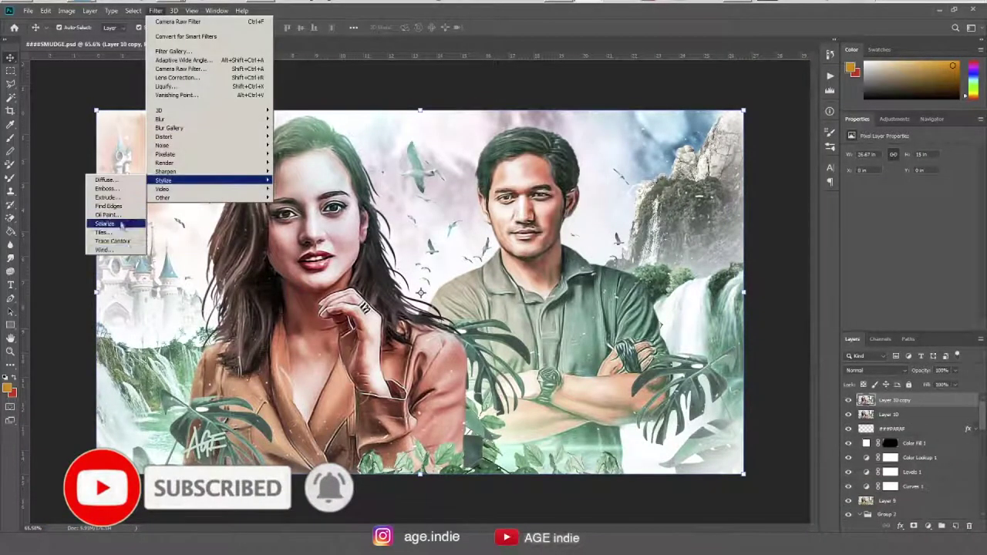
pyautogui.click(108, 223)
pyautogui.press('Return')
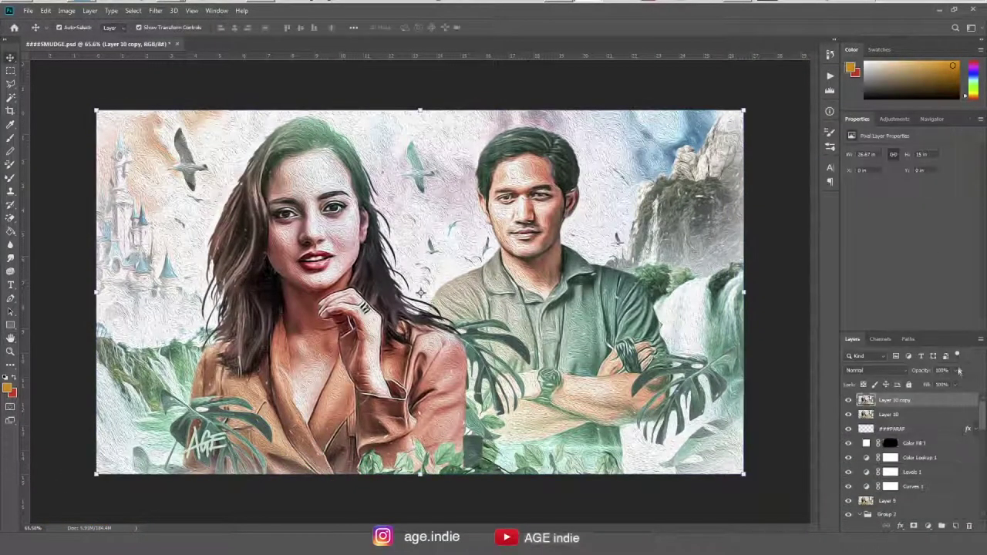
pyautogui.moveTo(913, 388); pyautogui.dragTo(916, 387)
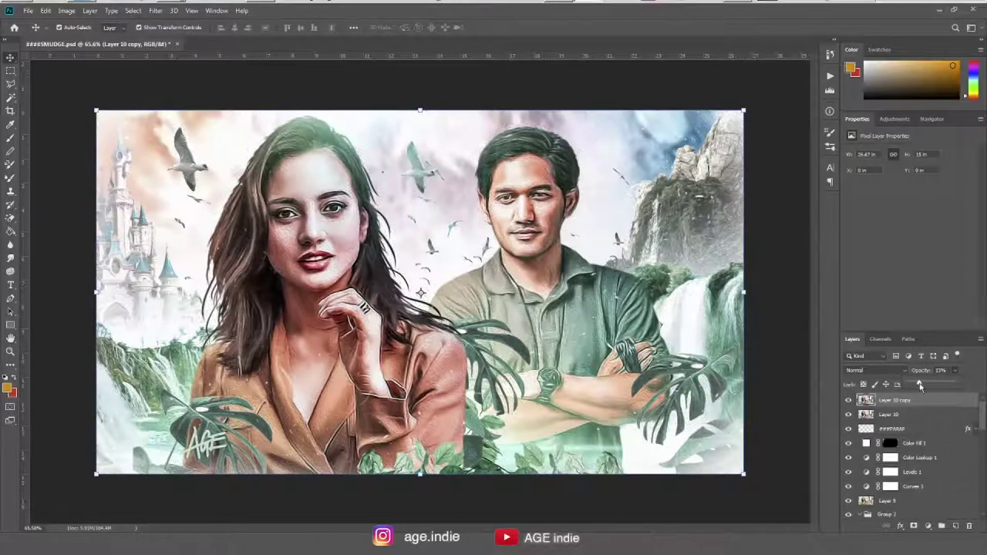